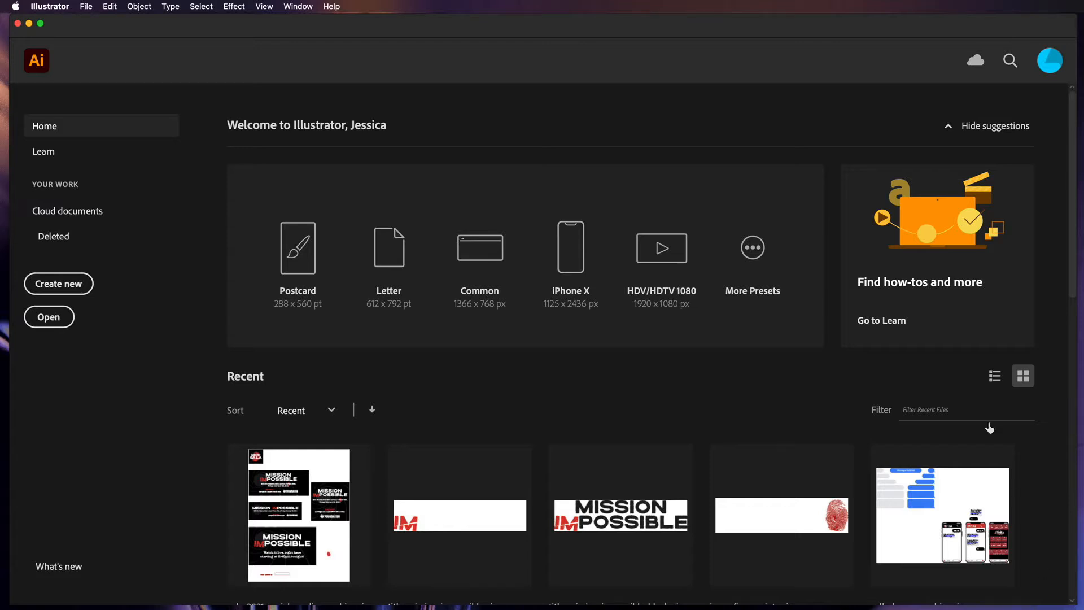
# - Create a new 1920 × 1080 px document from the Web-Large web preset
pyautogui.moveTo(299, 33); pyautogui.dragTo(296, 26)
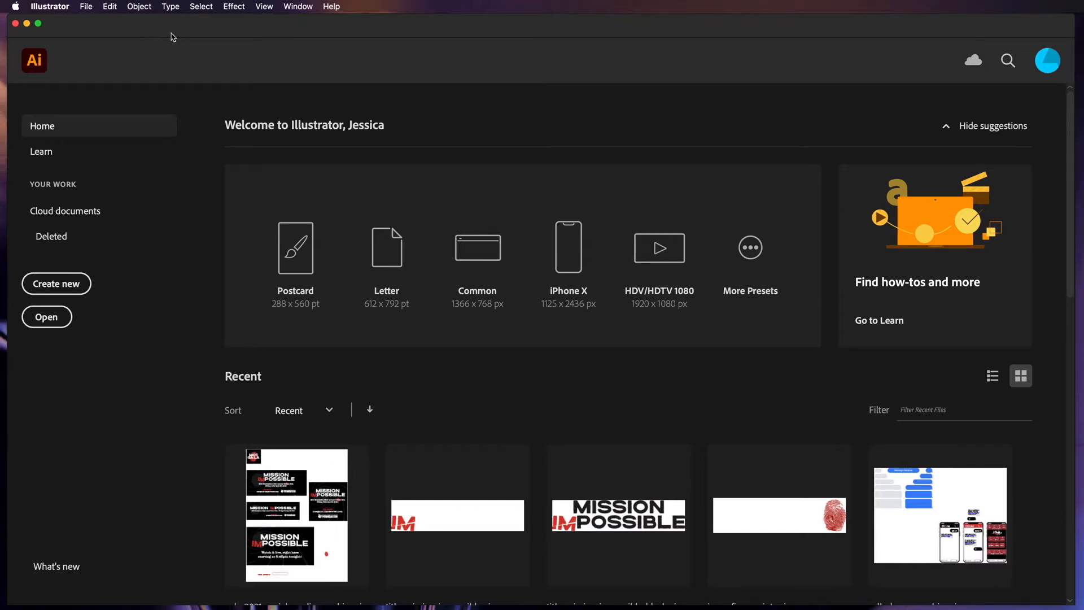
pyautogui.click(90, 7)
pyautogui.click(104, 24)
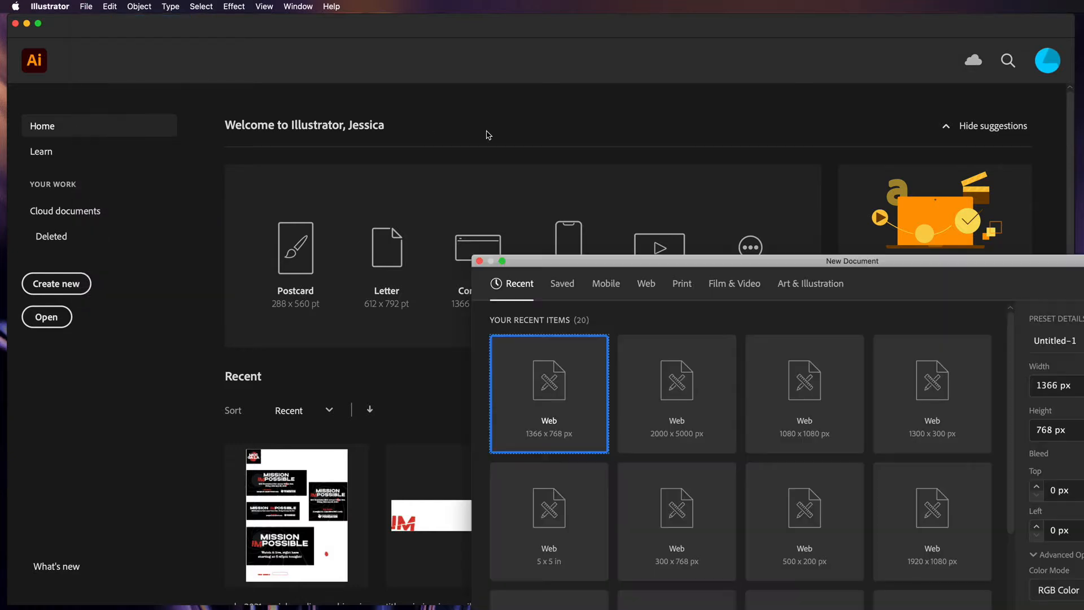
pyautogui.moveTo(751, 250); pyautogui.dragTo(437, 80)
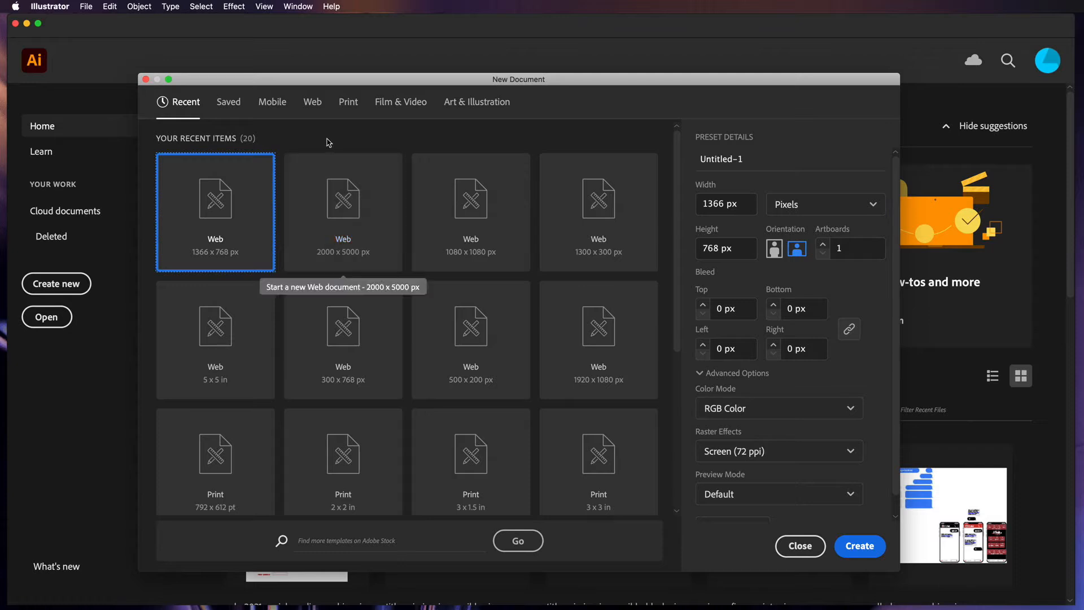
pyautogui.click(311, 107)
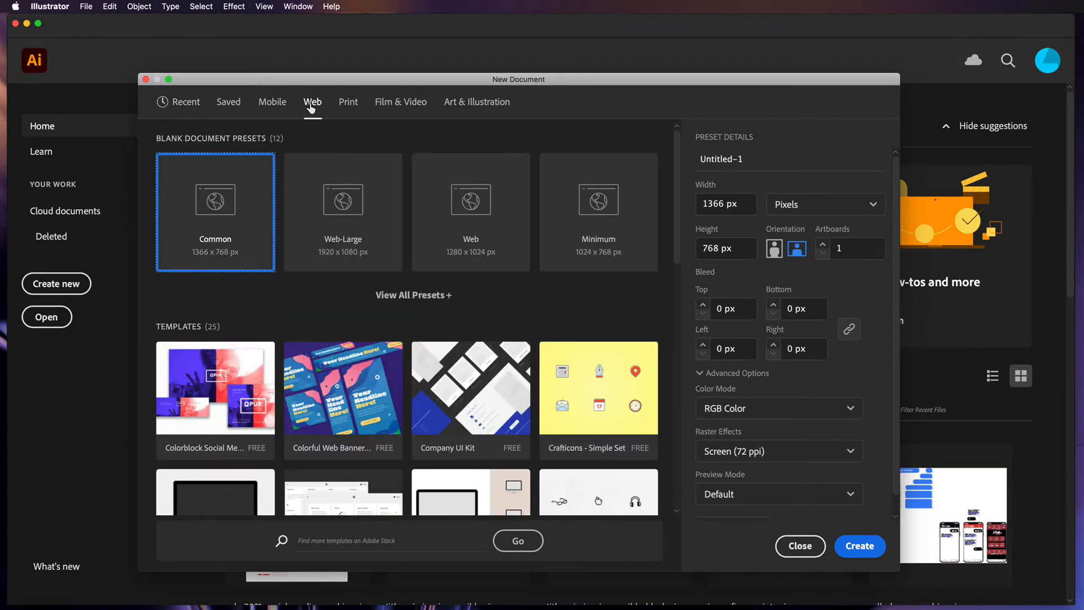
pyautogui.click(326, 261)
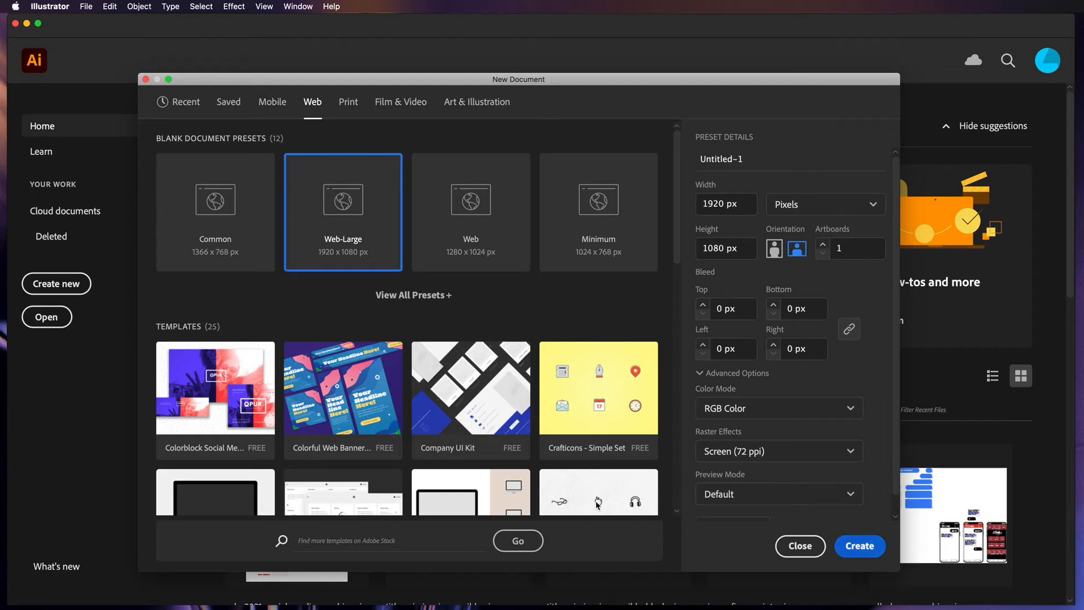
pyautogui.press('Escape')
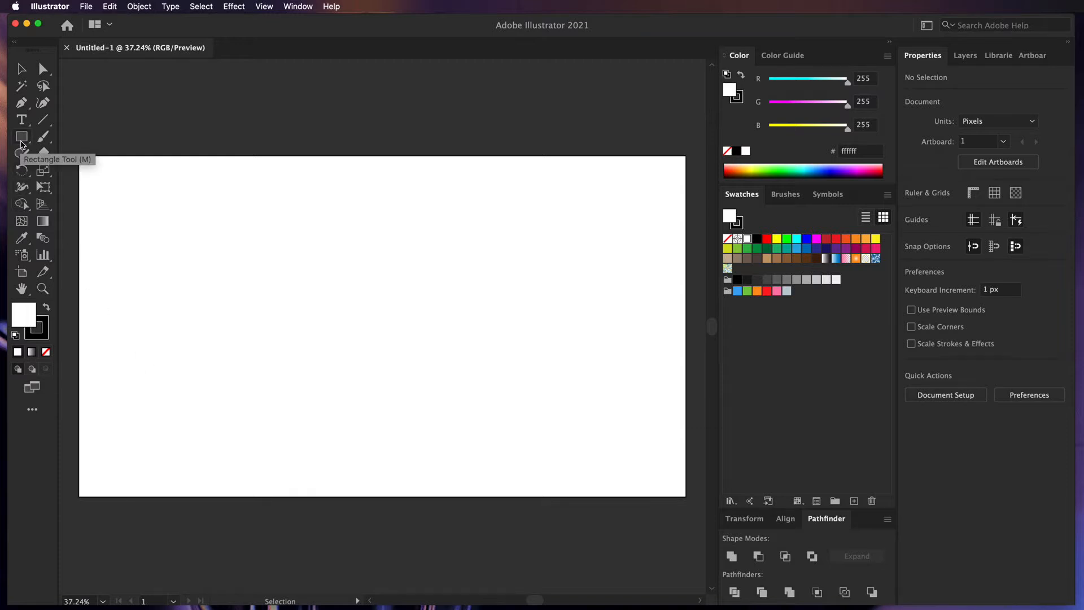
# - Draw a 1560 × 1080 px rectangle, then a full-artboard light grey rectangle behind it
pyautogui.click(22, 143)
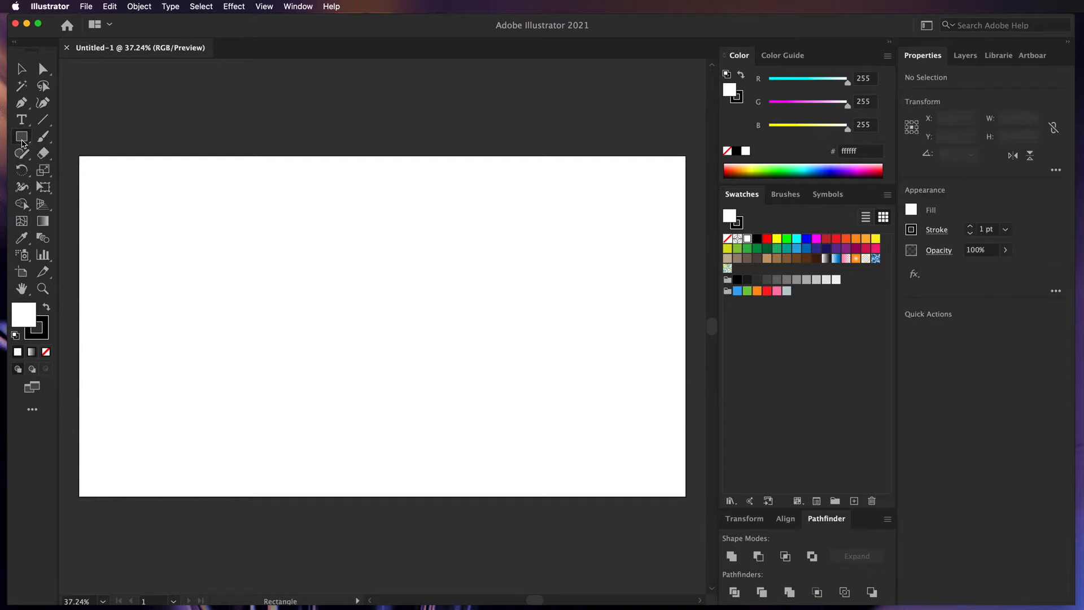
pyautogui.moveTo(22, 143); pyautogui.dragTo(184, 180)
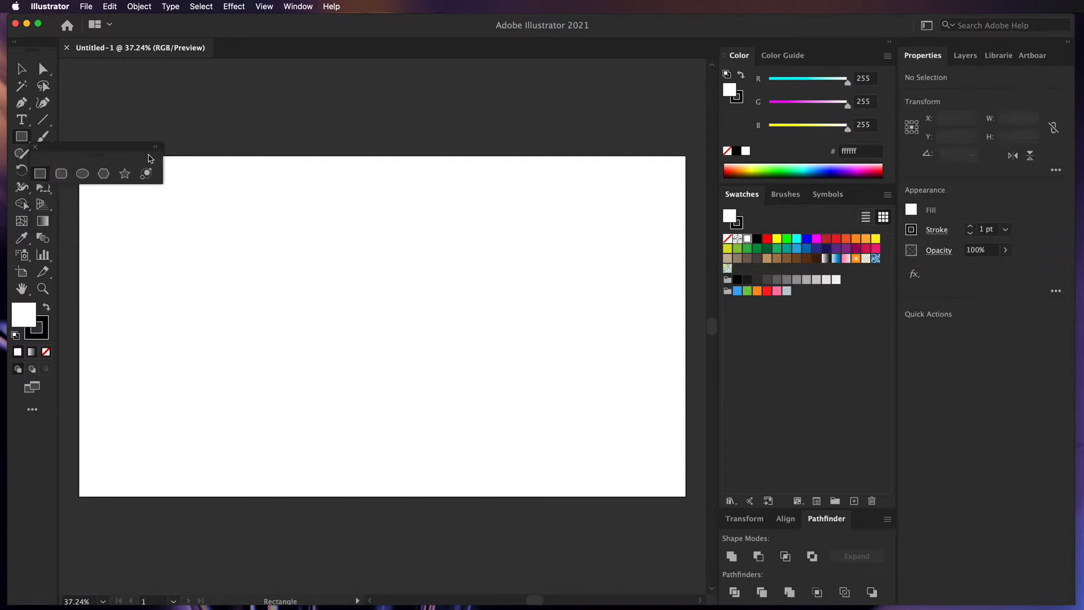
pyautogui.moveTo(128, 148); pyautogui.dragTo(359, 84)
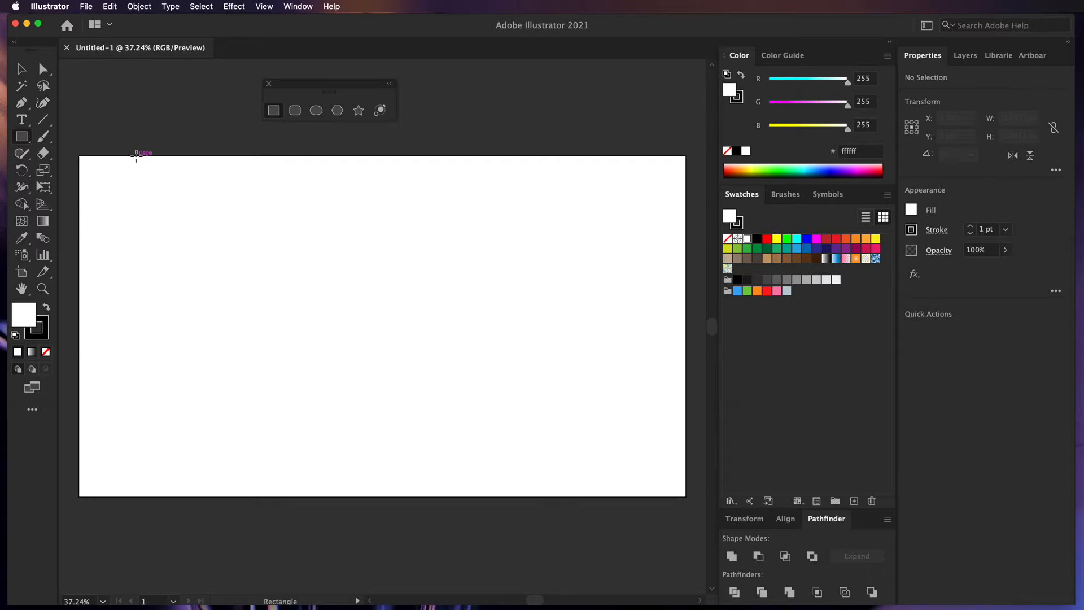
pyautogui.moveTo(136, 158); pyautogui.dragTo(630, 497)
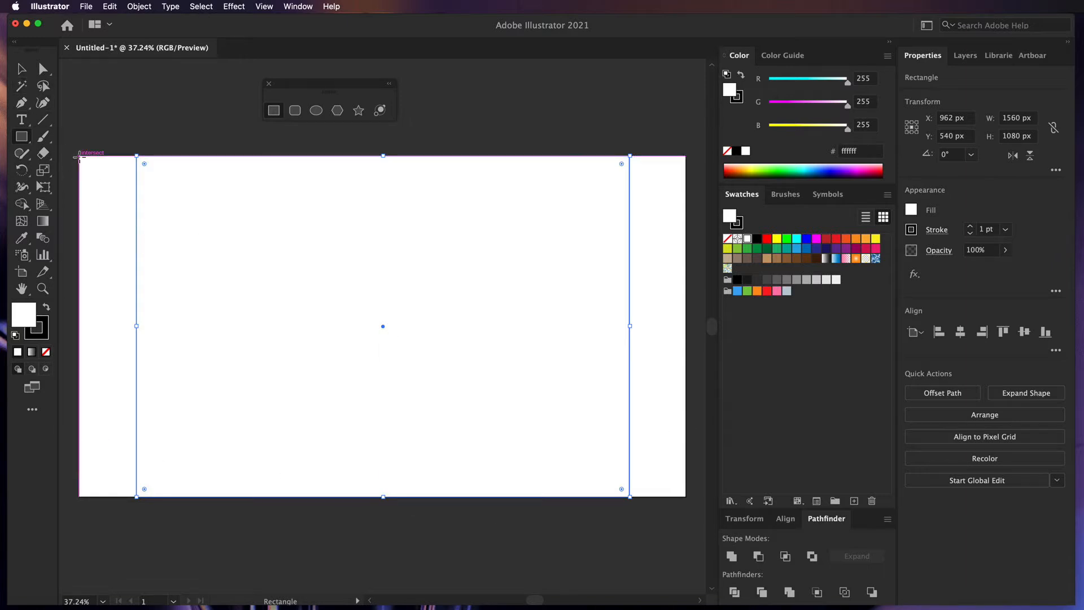
pyautogui.moveTo(79, 156); pyautogui.dragTo(686, 497)
pyautogui.click(808, 280)
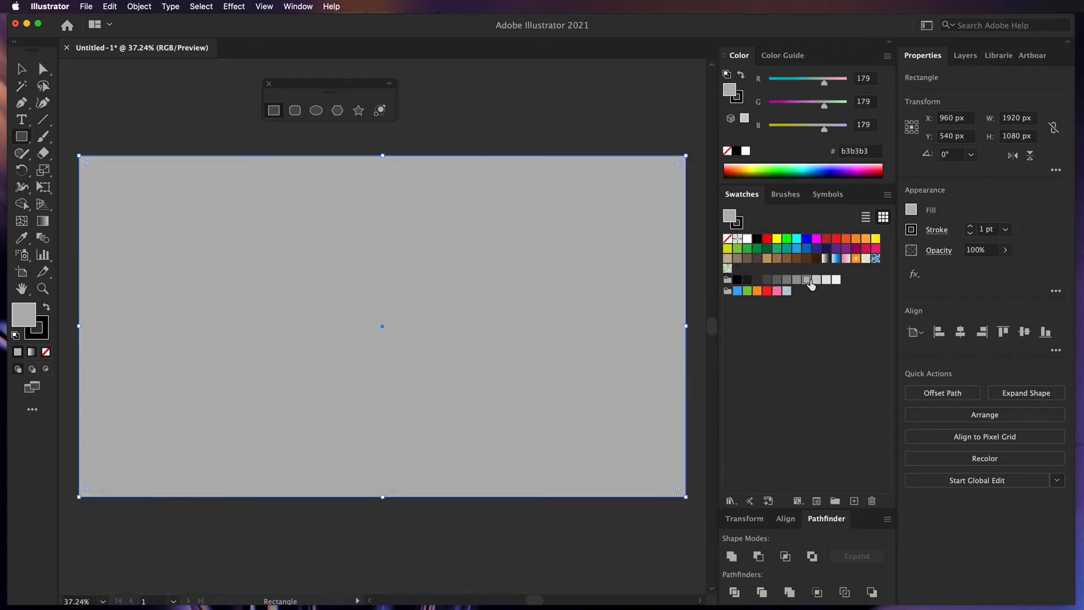
pyautogui.press('super+shift+[')
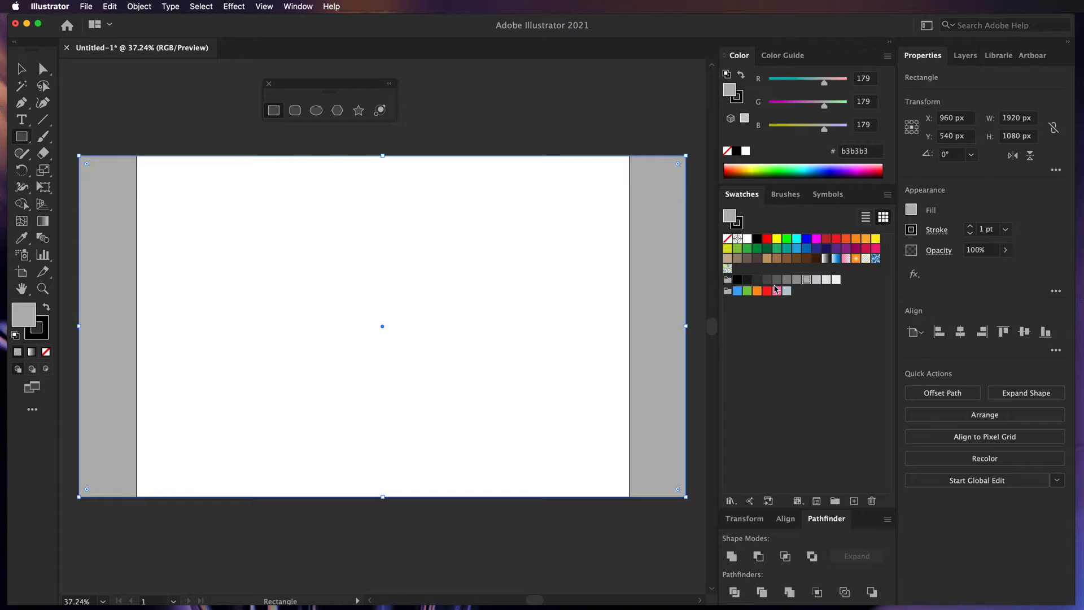
# - Try stretching the white rectangle to the artboard edges, then undo it and deselect
pyautogui.click(24, 74)
pyautogui.click(154, 136)
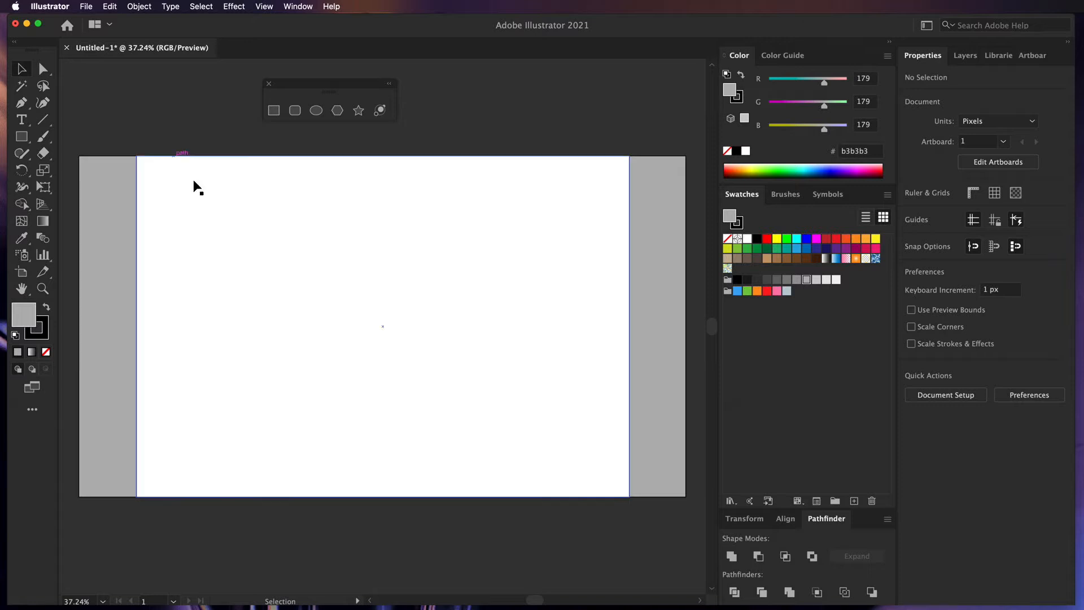
pyautogui.click(111, 294)
pyautogui.click(154, 324)
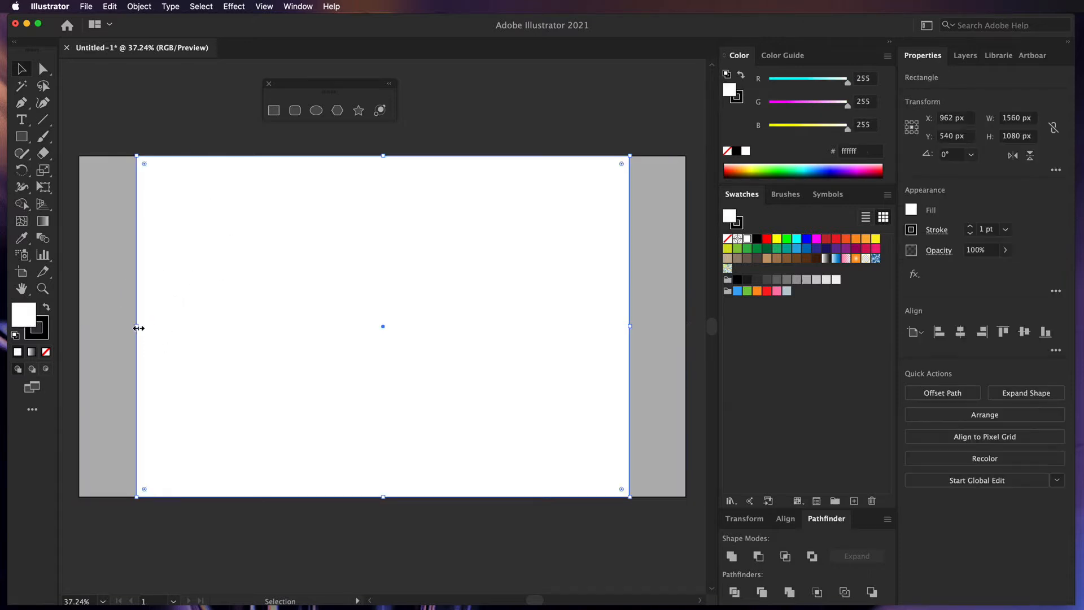
pyautogui.moveTo(136, 326); pyautogui.dragTo(80, 327)
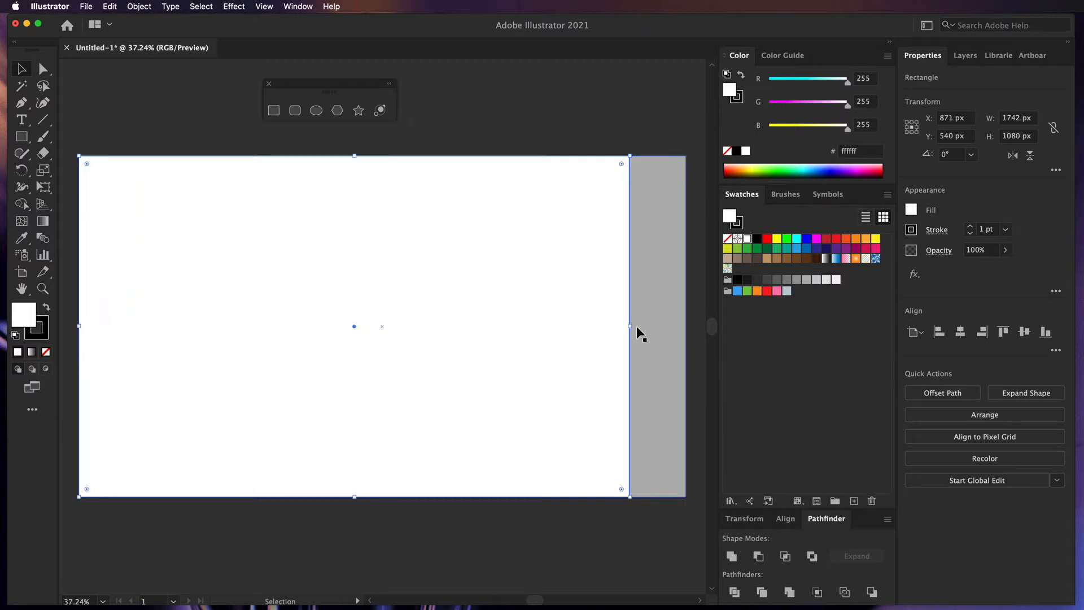
pyautogui.moveTo(630, 326); pyautogui.dragTo(686, 327)
pyautogui.press('super+z')
pyautogui.press('super+z')
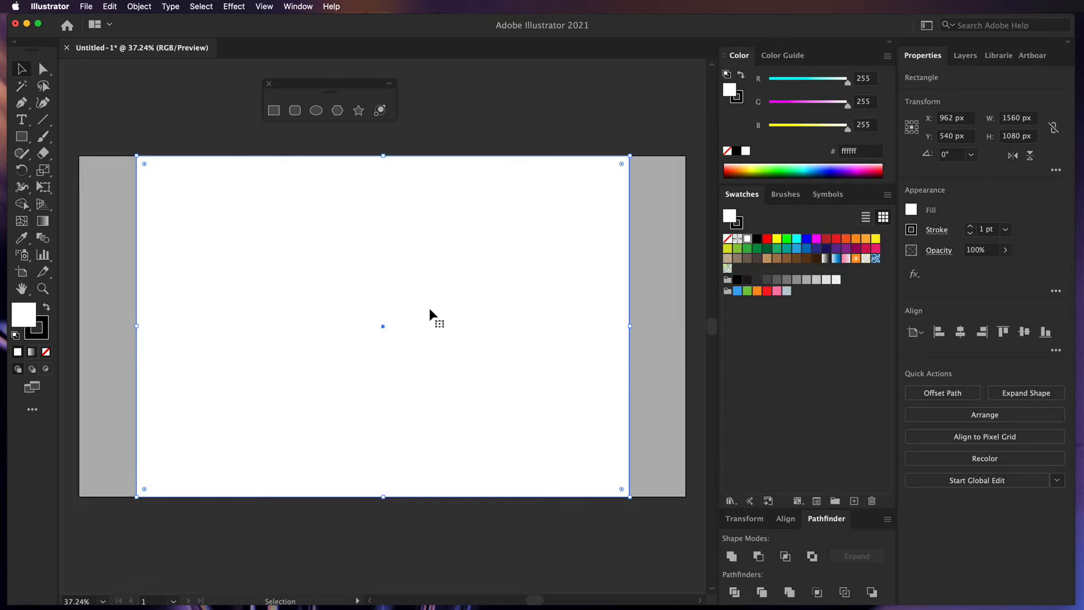
pyautogui.click(144, 122)
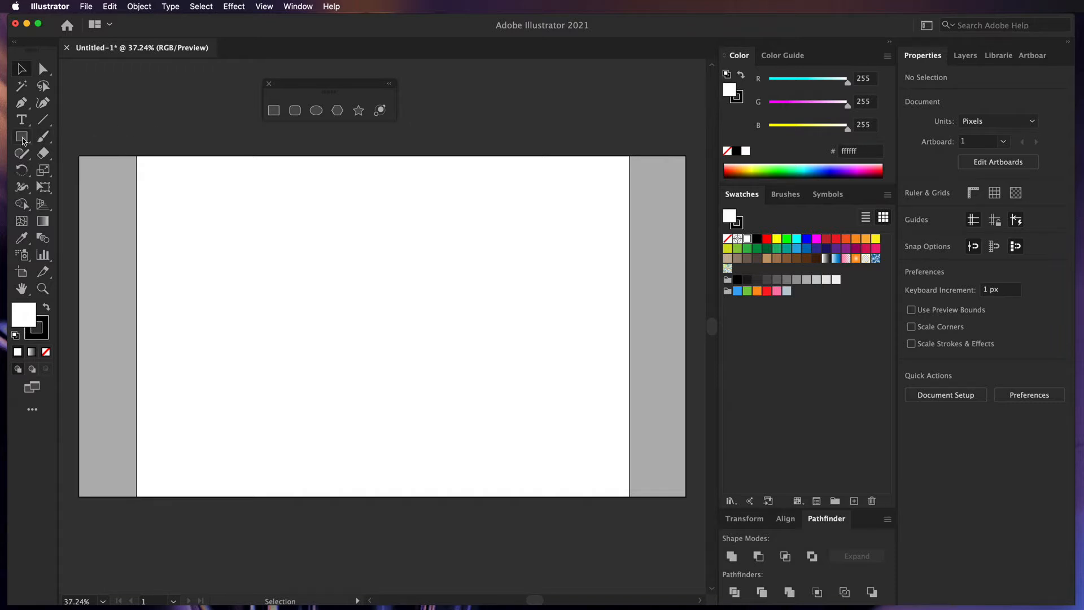
# - Draw a circle at the page's top-left with enlarged 'Logo' text beside it
pyautogui.click(316, 111)
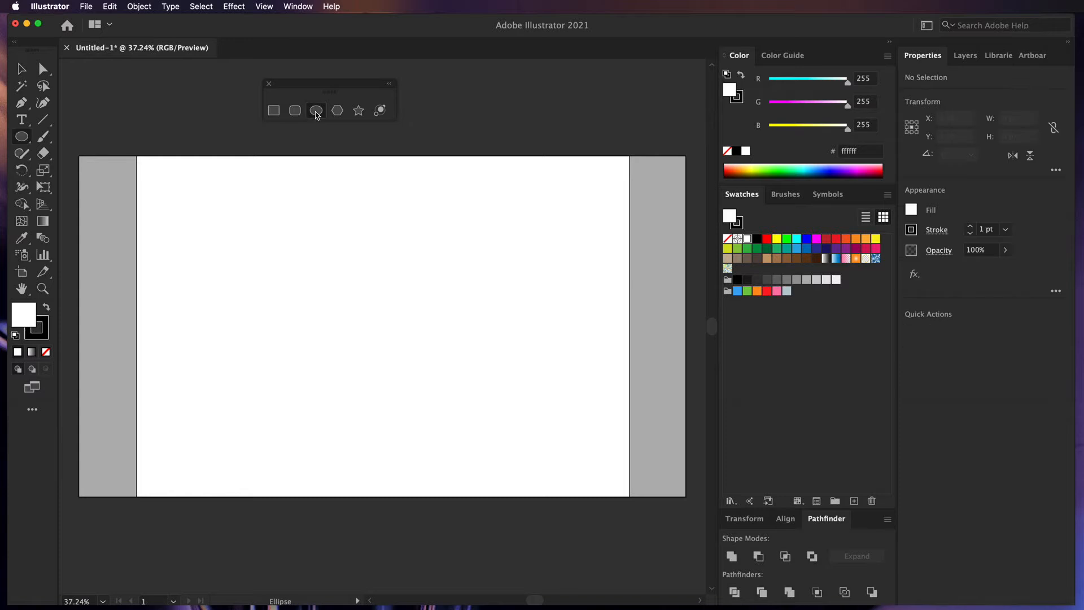
pyautogui.moveTo(149, 168); pyautogui.dragTo(198, 220)
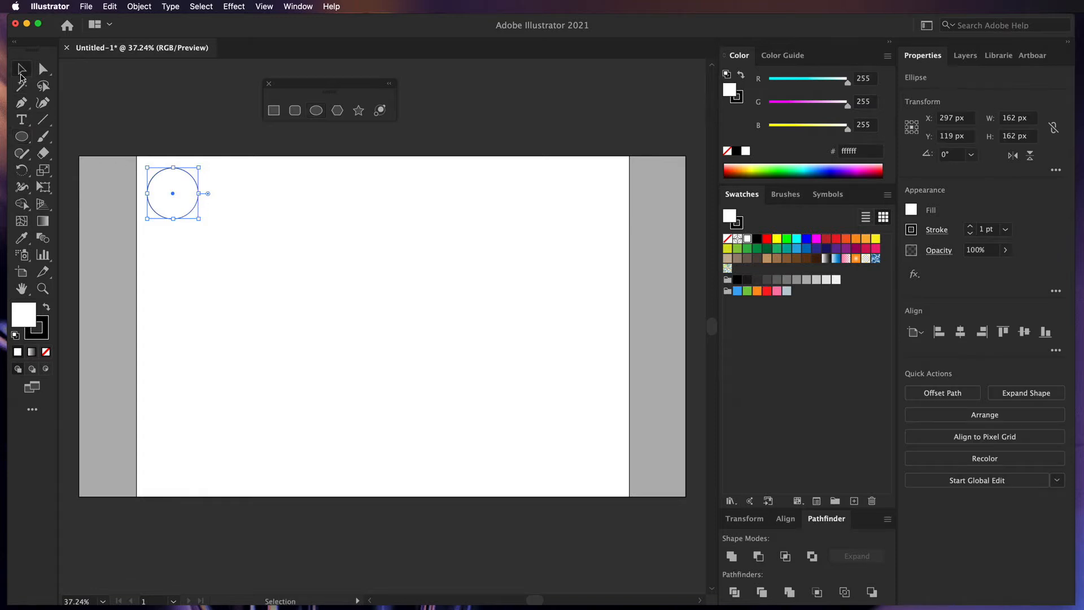
pyautogui.click(21, 120)
pyautogui.click(171, 142)
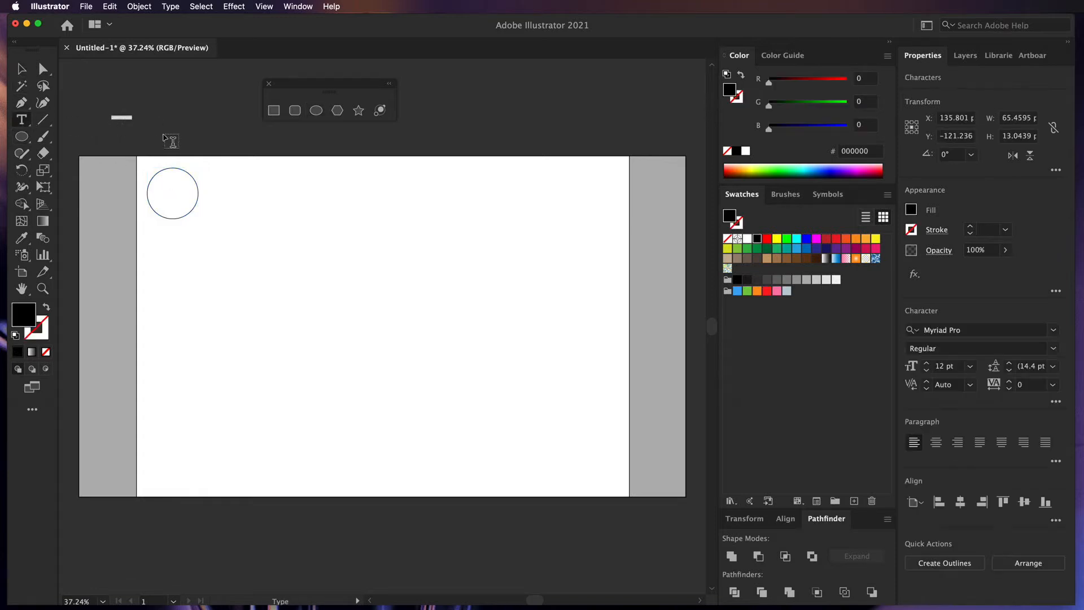
pyautogui.write('Logo')
pyautogui.click(21, 68)
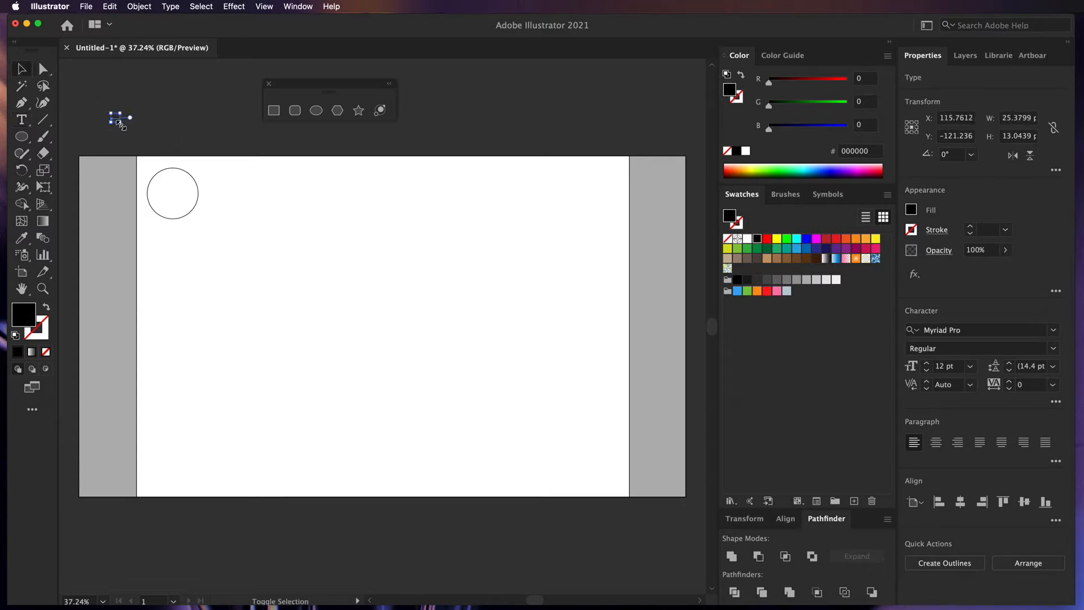
pyautogui.moveTo(121, 122); pyautogui.dragTo(248, 190)
pyautogui.moveTo(159, 146); pyautogui.dragTo(255, 207)
pyautogui.click(205, 143)
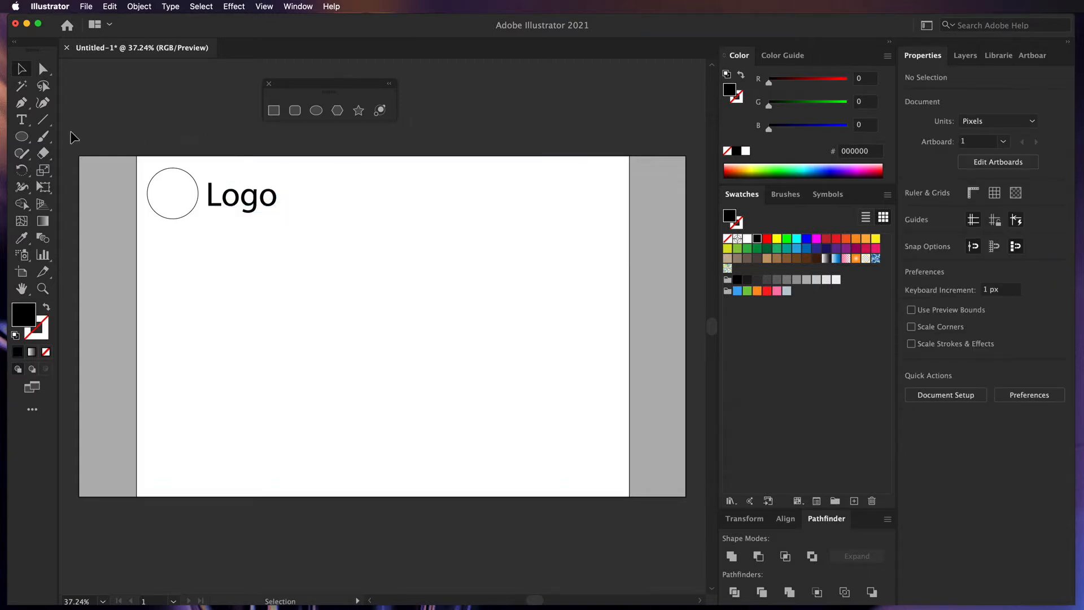
# - Add a 'Nav' label and repeat evenly spaced copies into a row of five
pyautogui.click(30, 121)
pyautogui.click(116, 135)
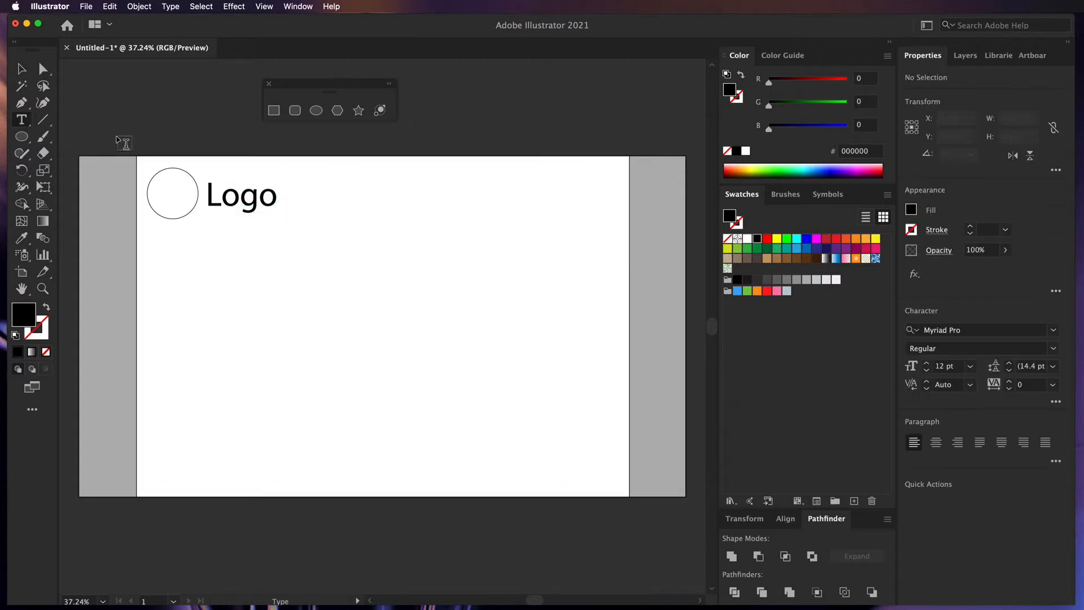
pyautogui.press('BackSpace')
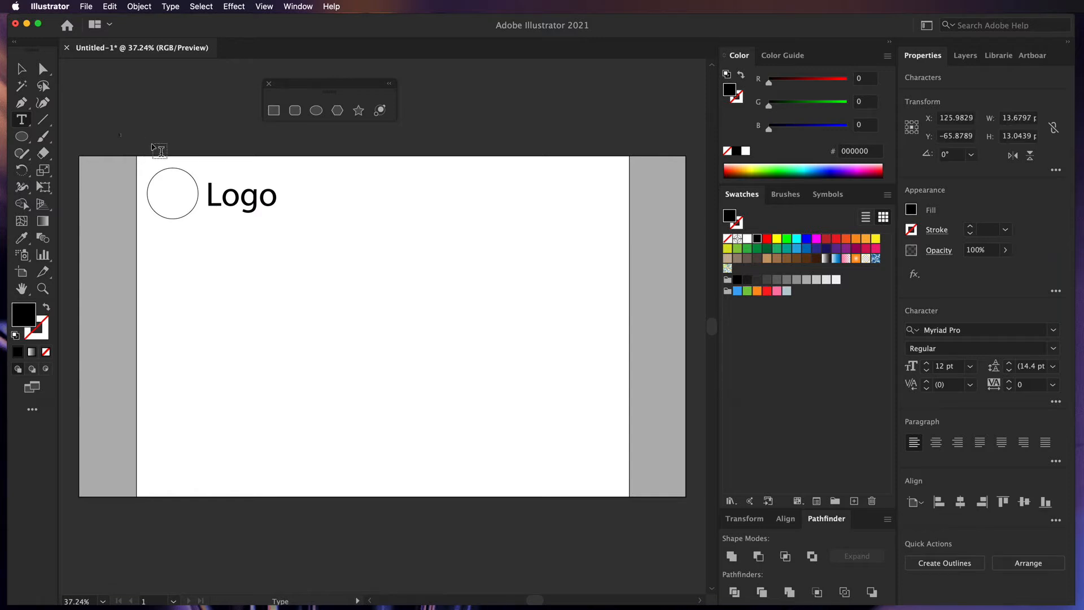
pyautogui.press('Escape')
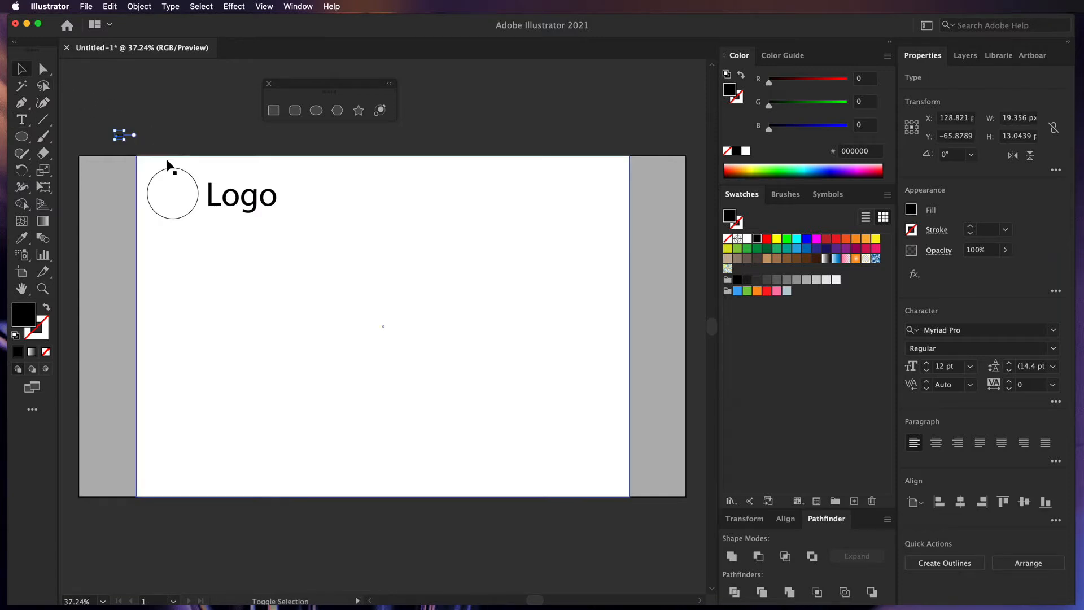
pyautogui.moveTo(128, 142); pyautogui.dragTo(431, 207)
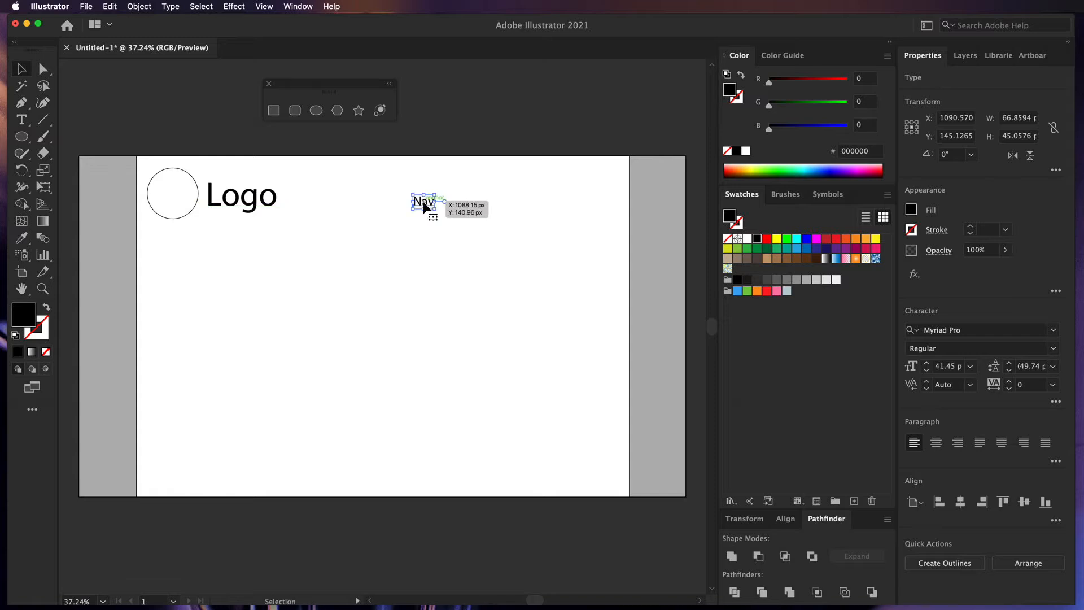
pyautogui.press('Up')
pyautogui.press('Up')
pyautogui.press('Up')
pyautogui.press('Up')
pyautogui.press('Up')
pyautogui.press('Up')
pyautogui.press('Up')
pyautogui.press('Up')
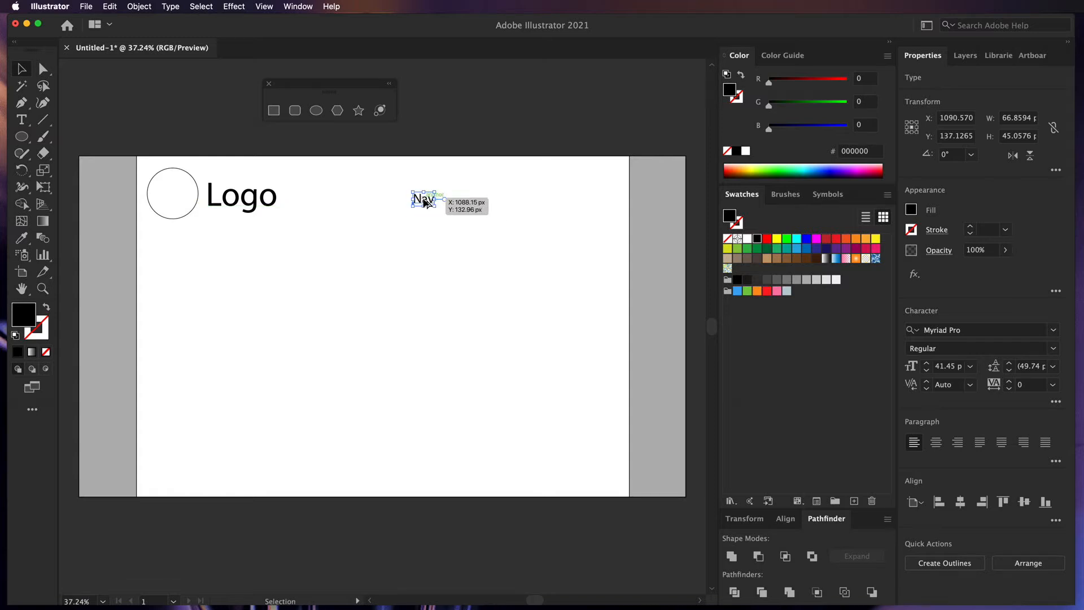
pyautogui.moveTo(424, 204); pyautogui.dragTo(456, 206)
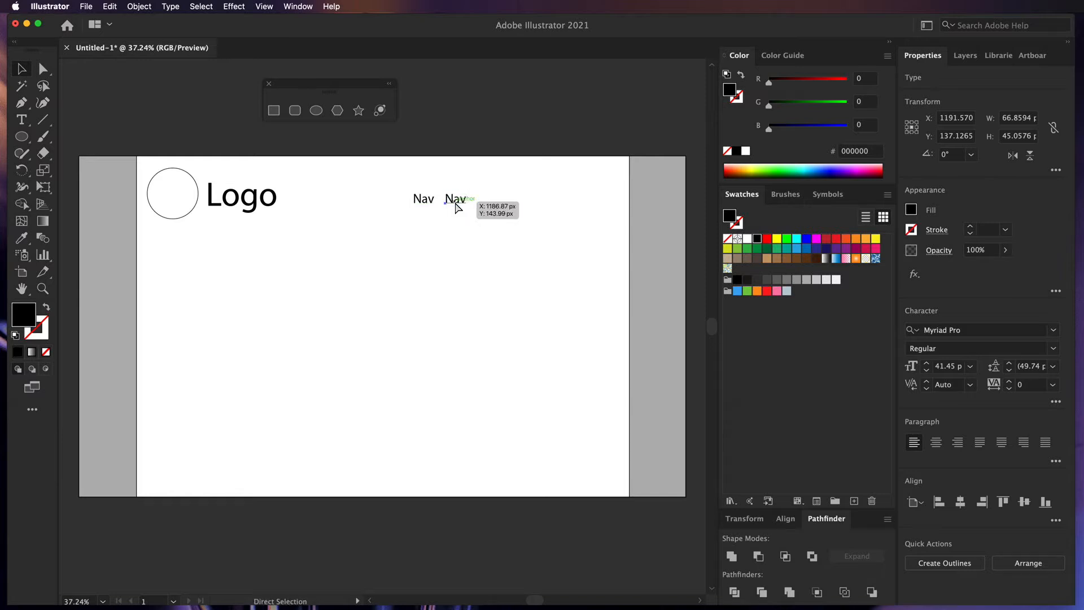
pyautogui.press('super+d')
pyautogui.press('super+d')
pyautogui.press('super+d')
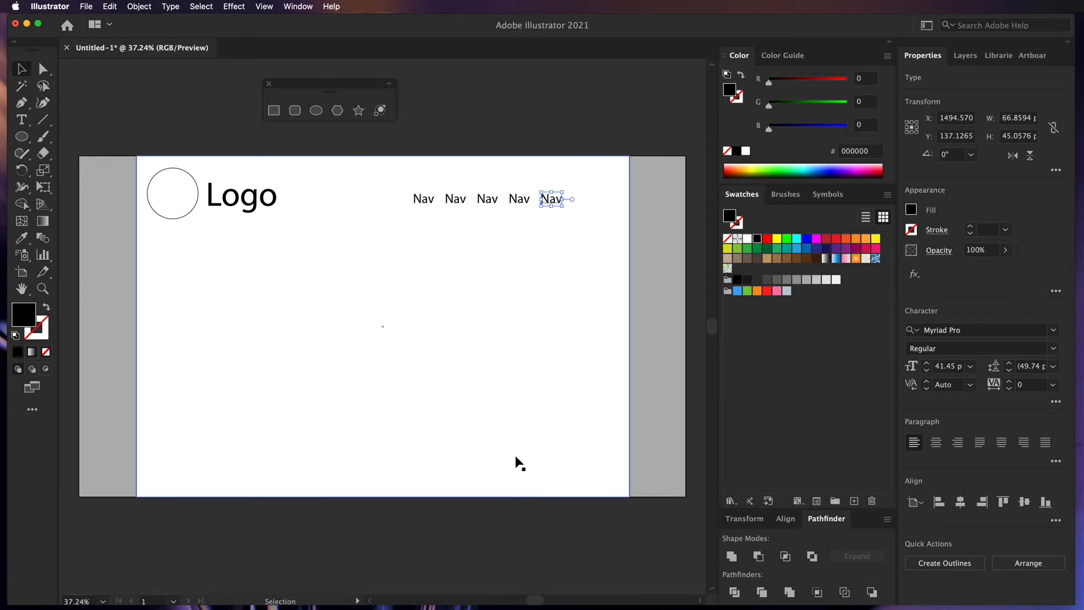
pyautogui.click(475, 525)
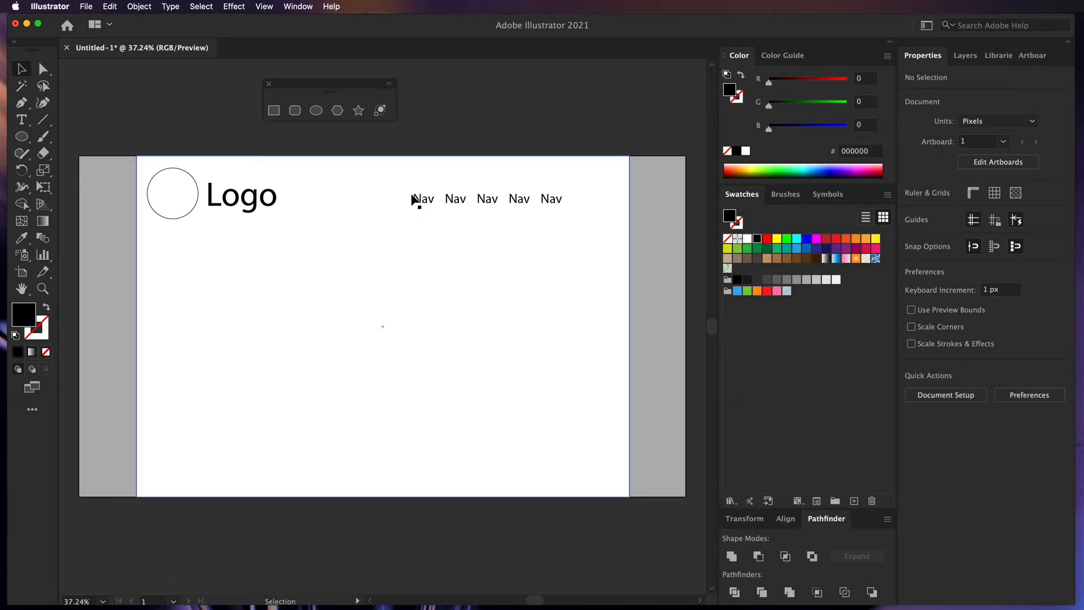
# - Draw a small black box over the first Nav label and make that Nav text white
pyautogui.moveTo(22, 136); pyautogui.dragTo(83, 138)
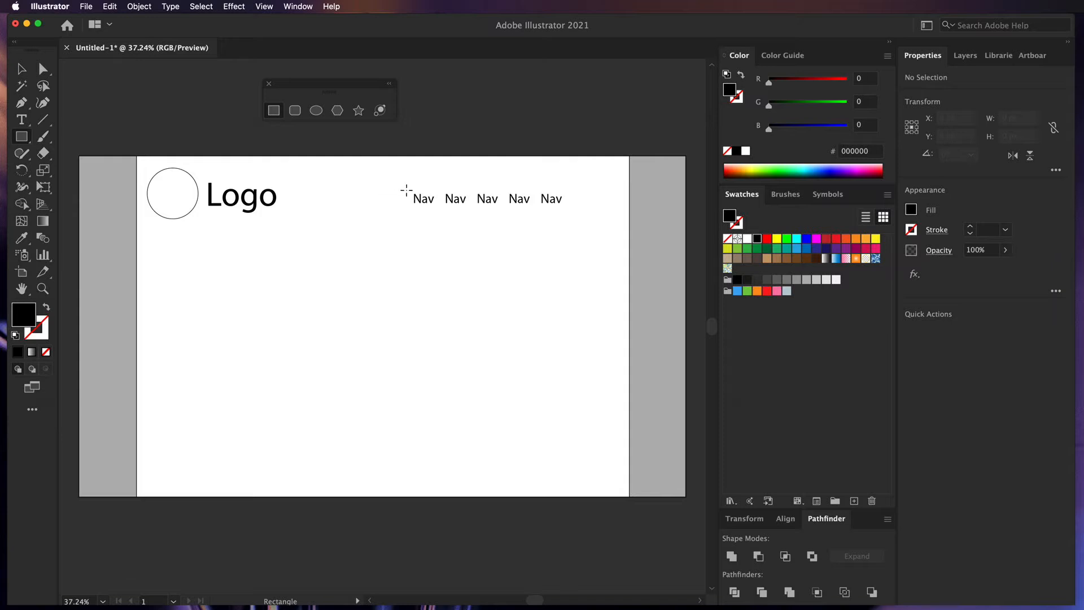
pyautogui.moveTo(406, 190); pyautogui.dragTo(443, 210)
pyautogui.click(21, 69)
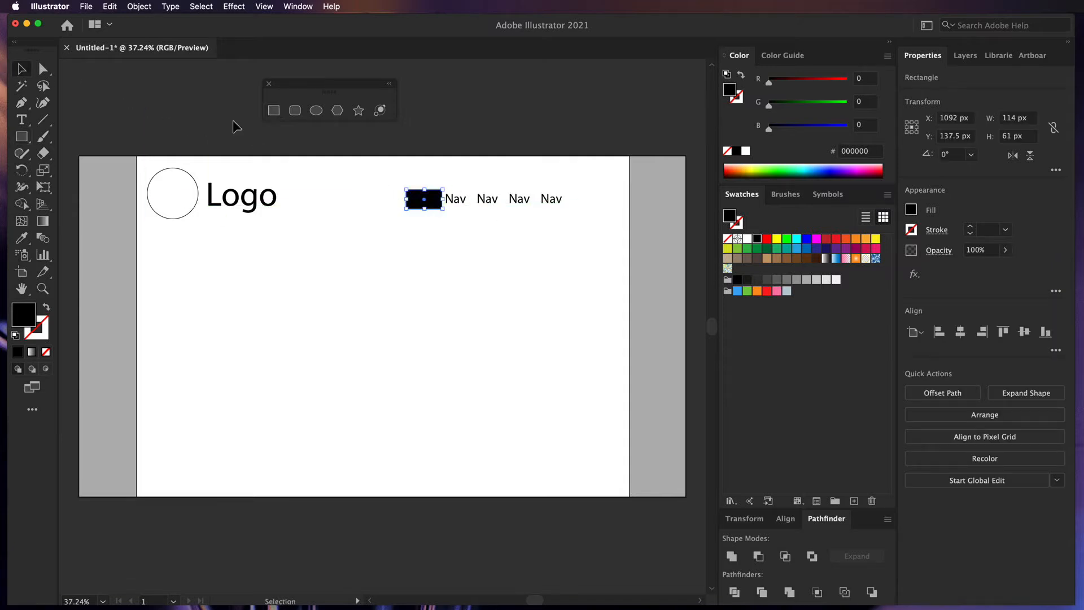
pyautogui.press('a')
pyautogui.click(442, 139)
pyautogui.click(431, 199)
pyautogui.moveTo(424, 203)
pyautogui.mouseDown()
pyautogui.moveTo(402, 204)
pyautogui.moveTo(443, 204)
pyautogui.mouseUp()
pyautogui.click(431, 202)
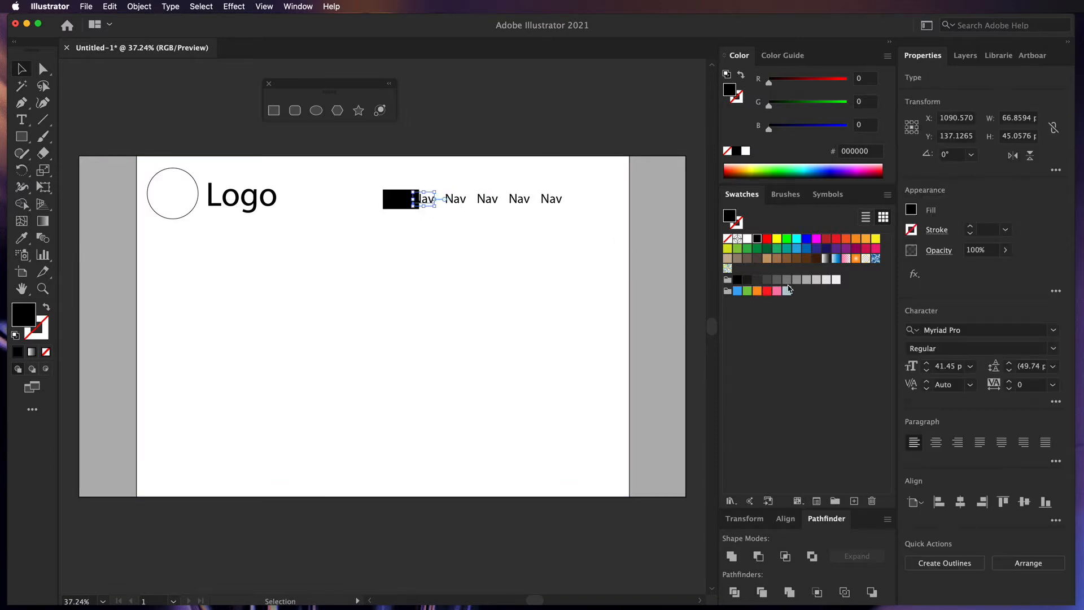
pyautogui.click(747, 238)
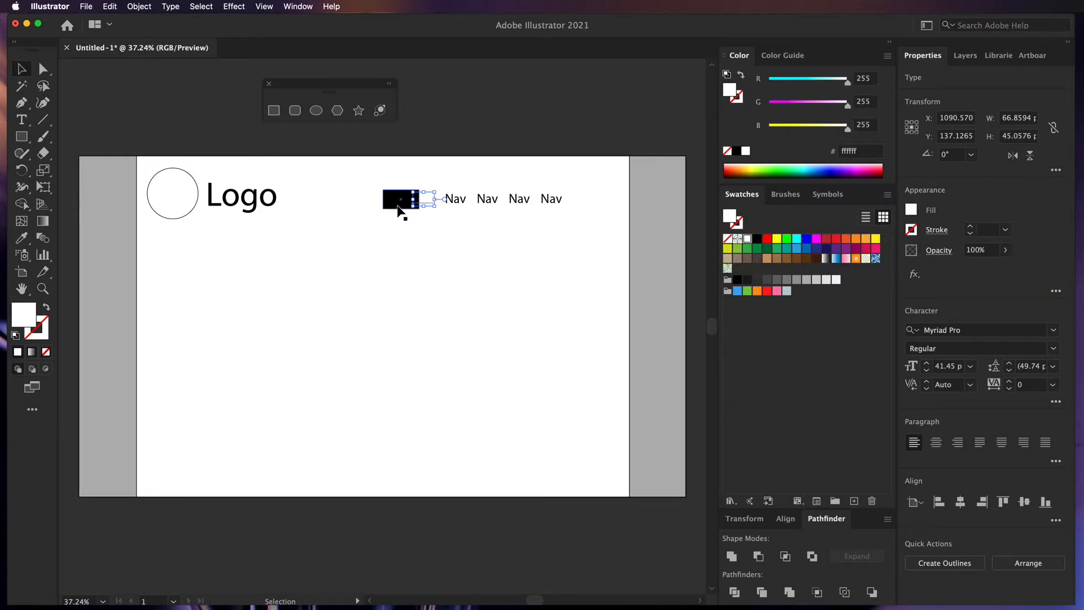
# - Send the white page rectangle to the back, then the grey background behind it
pyautogui.press('a')
pyautogui.press('v')
pyautogui.click(430, 200)
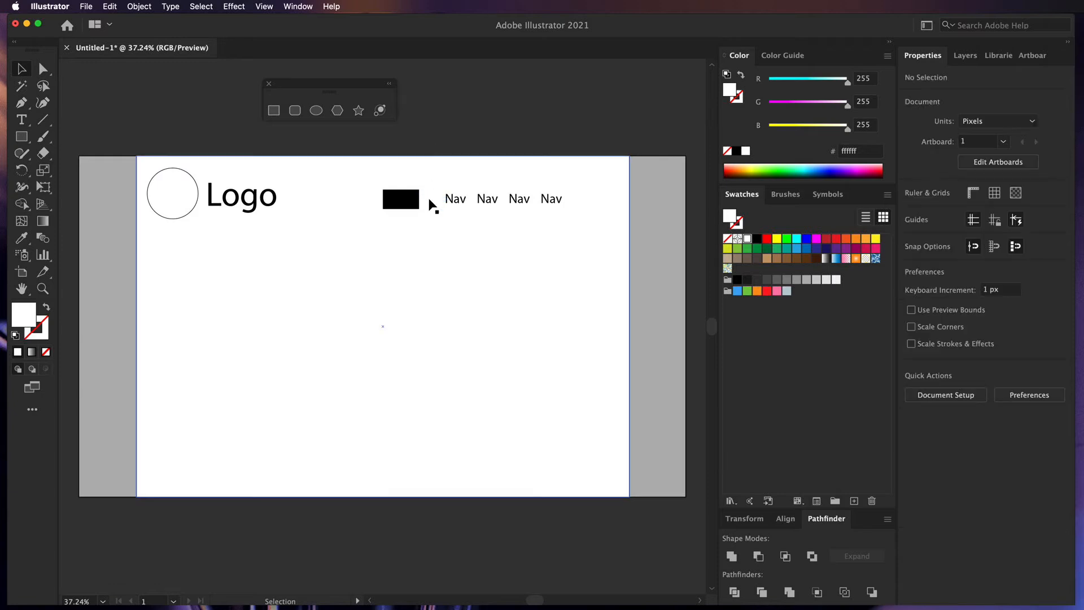
pyautogui.click(428, 200)
pyautogui.press('a')
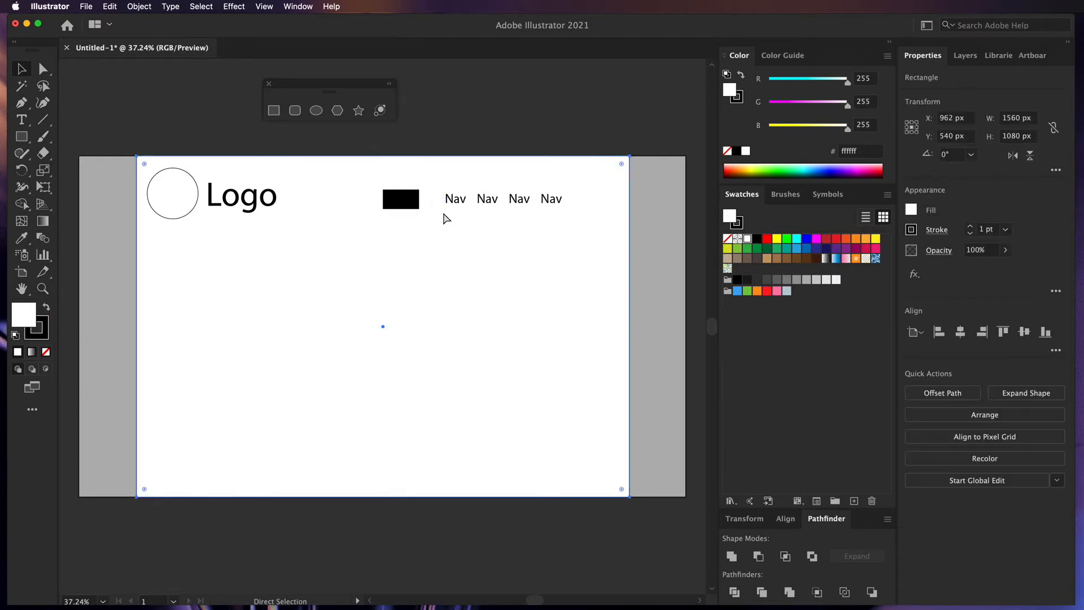
pyautogui.press('v')
pyautogui.press('super+shift+bracketleft')
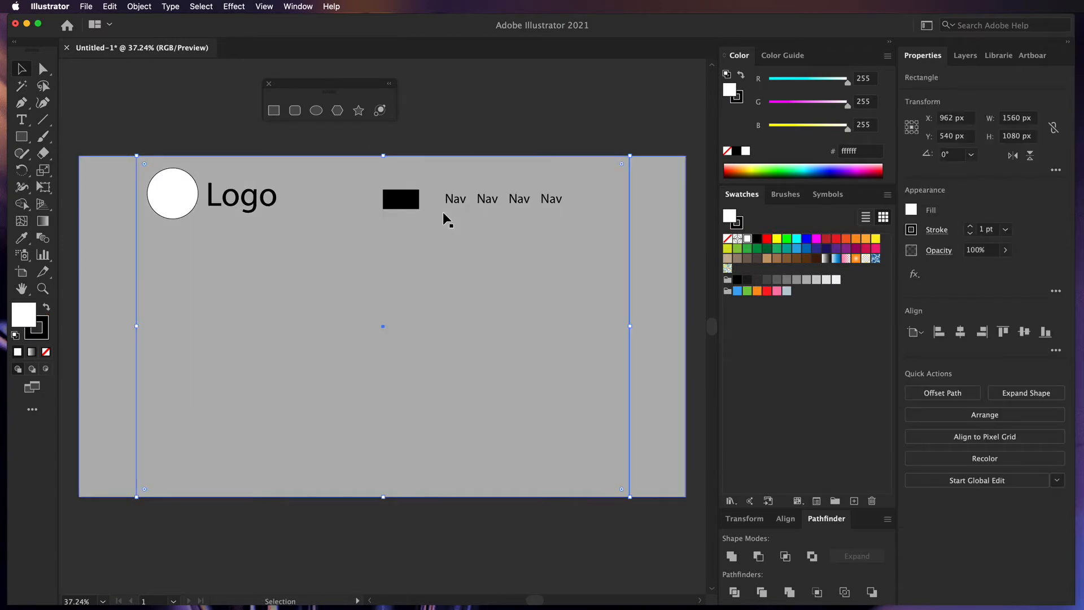
pyautogui.click(648, 266)
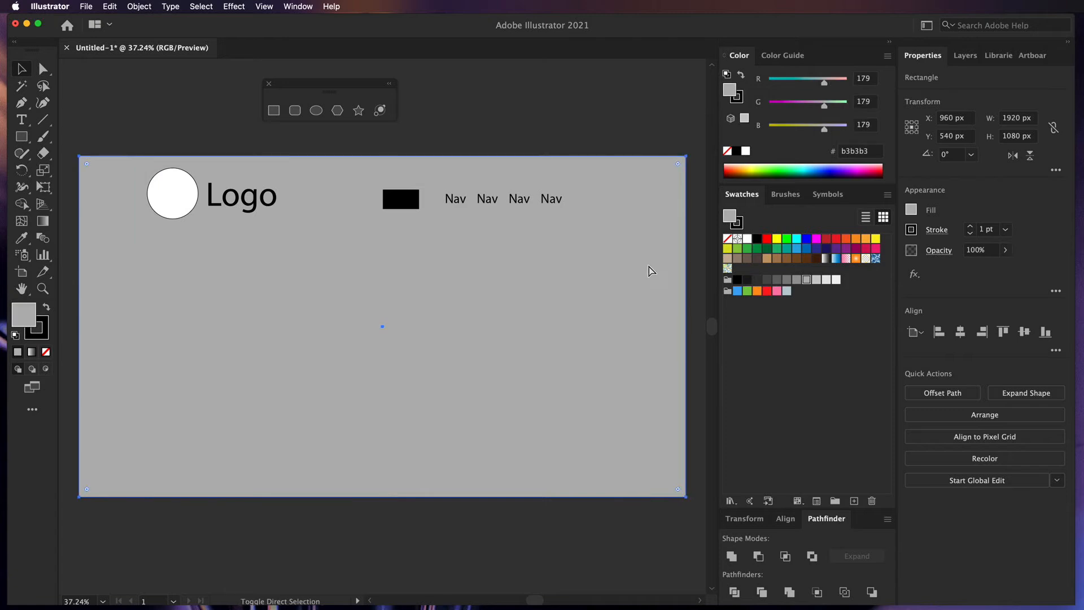
pyautogui.press('super+shift+bracketleft')
# - Bring Nav in front of the centred black box, then park the box above the artboard
pyautogui.moveTo(441, 203); pyautogui.dragTo(425, 202)
pyautogui.rightClick(425, 202)
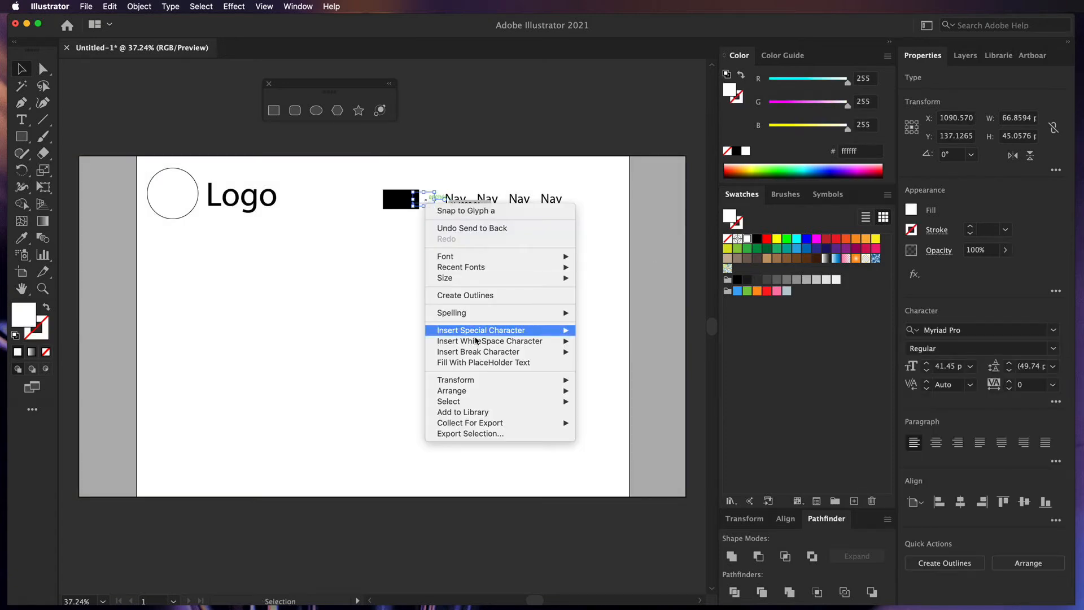
pyautogui.moveTo(507, 387)
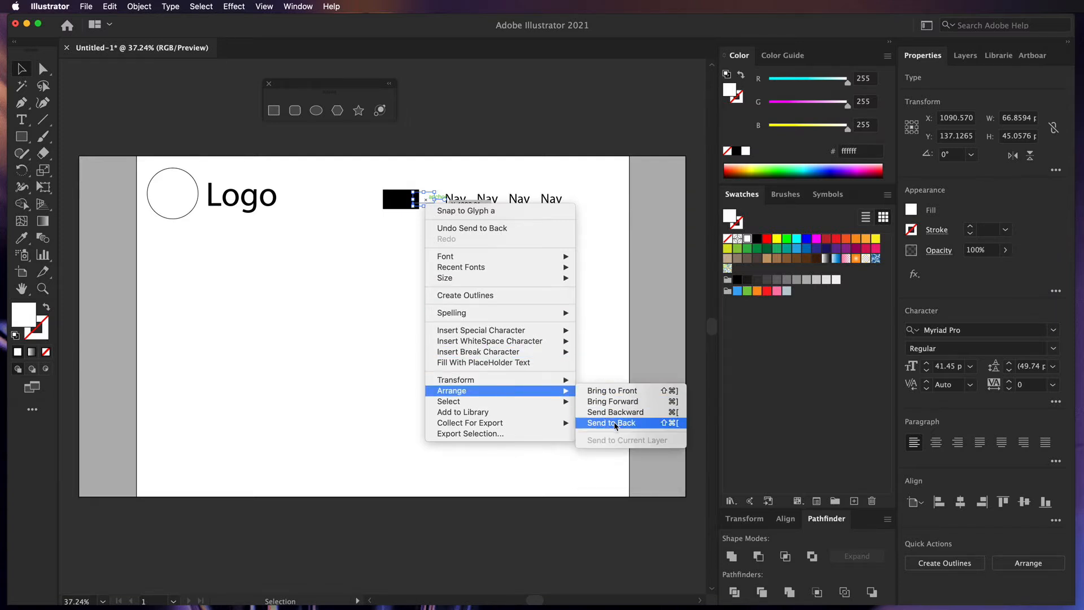
pyautogui.click(619, 394)
pyautogui.click(449, 146)
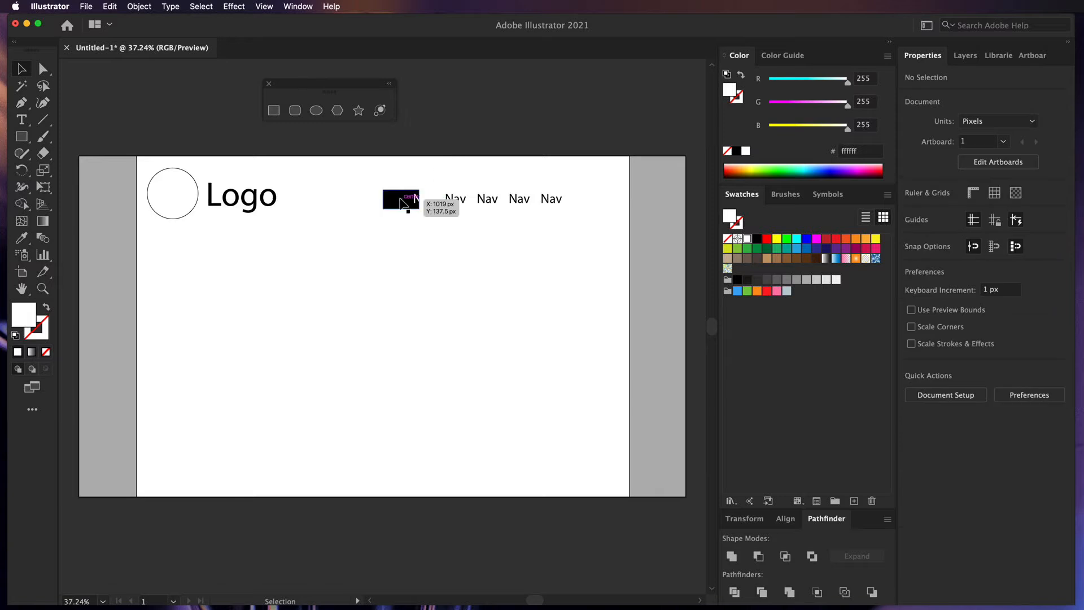
pyautogui.moveTo(403, 201); pyautogui.dragTo(426, 202)
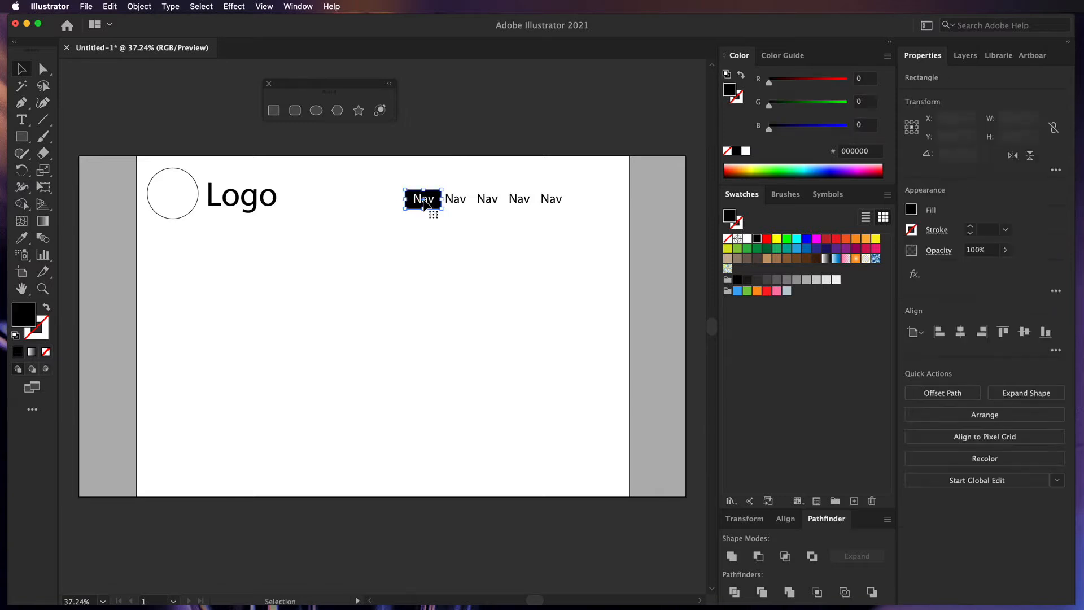
pyautogui.click(467, 146)
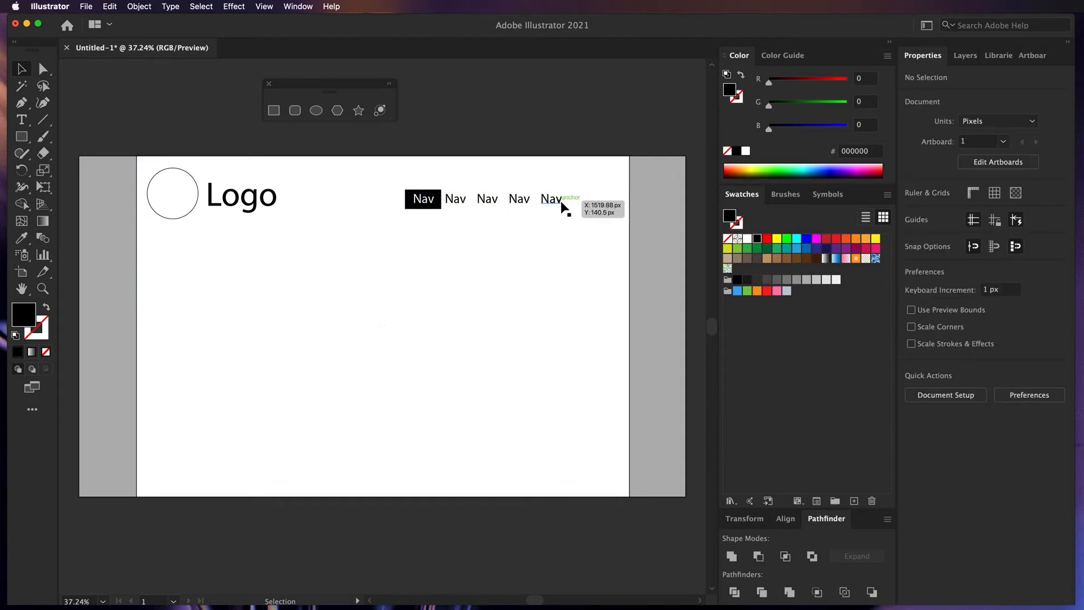
pyautogui.moveTo(410, 204); pyautogui.dragTo(439, 120)
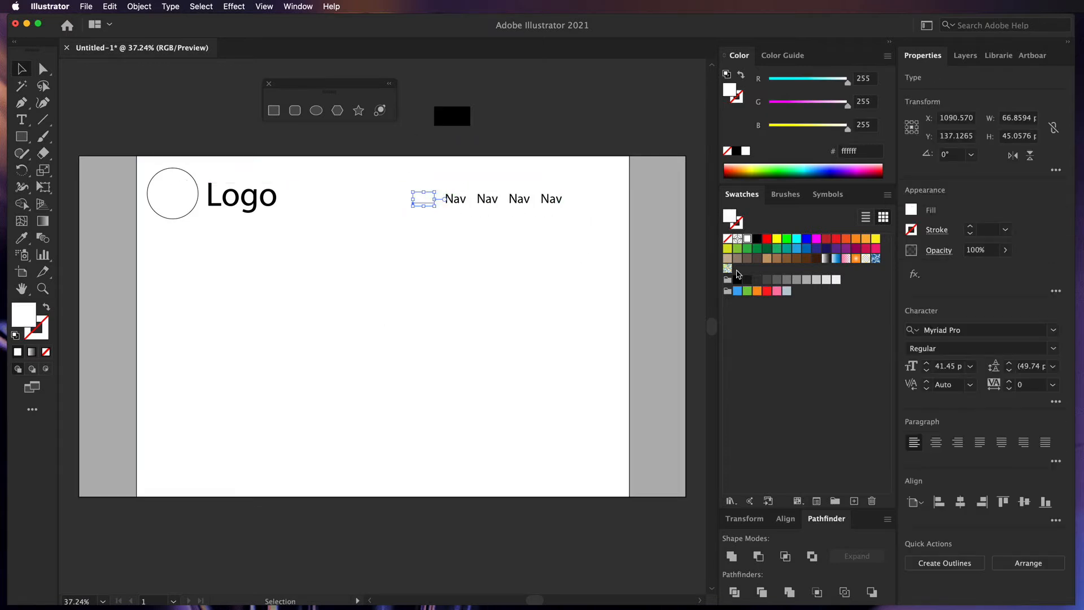
pyautogui.click(756, 239)
# - Draw a 1560 × 566 px band below the header filled light grey e6e6e6
pyautogui.click(459, 537)
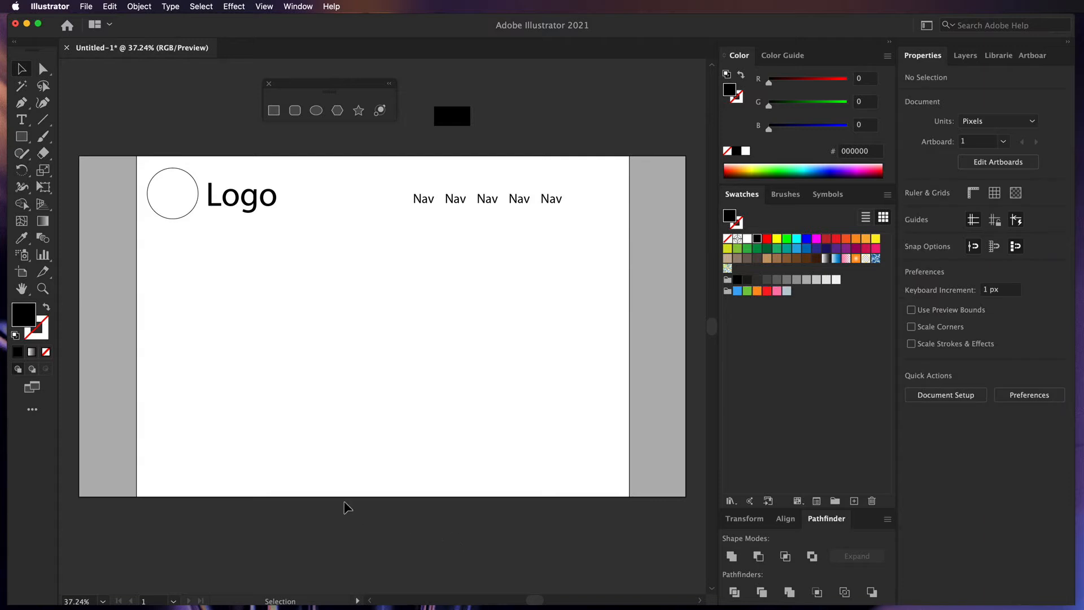
pyautogui.click(23, 141)
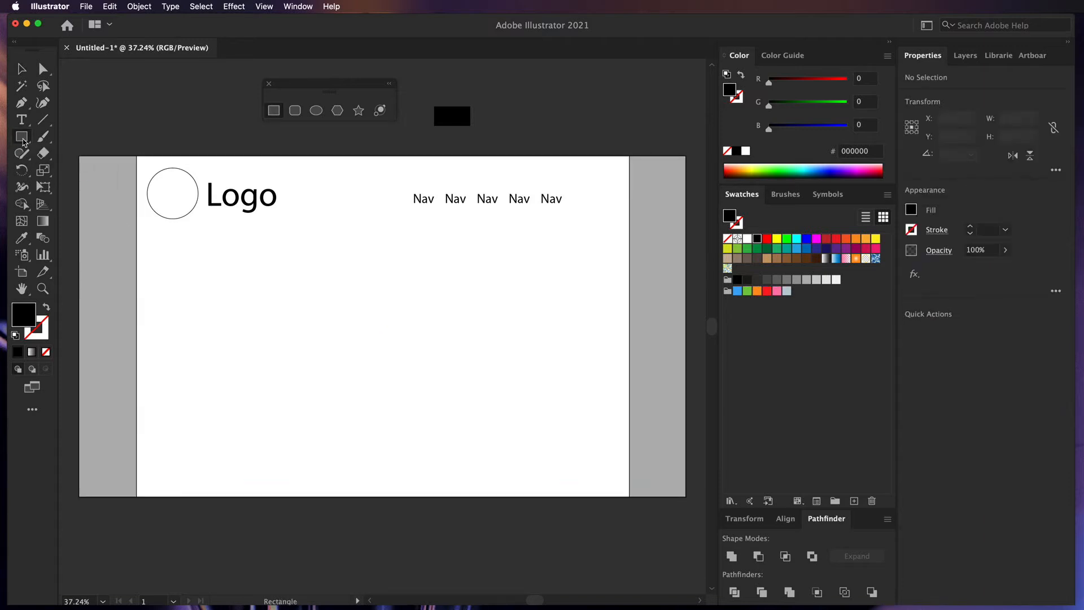
pyautogui.moveTo(137, 226)
pyautogui.mouseDown()
pyautogui.moveTo(583, 368)
pyautogui.moveTo(629, 404)
pyautogui.mouseUp()
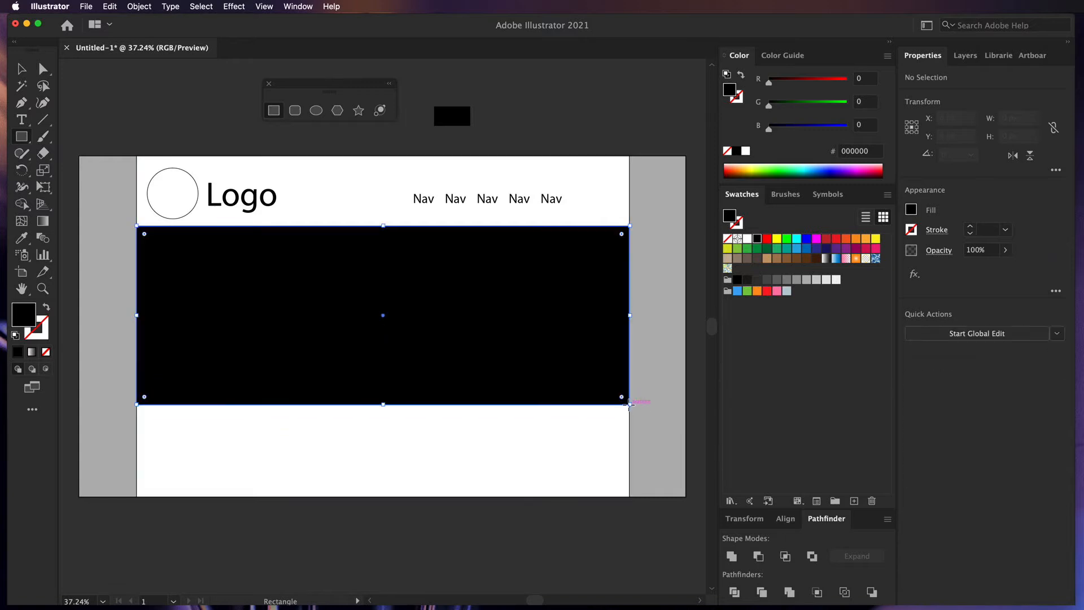
pyautogui.click(827, 280)
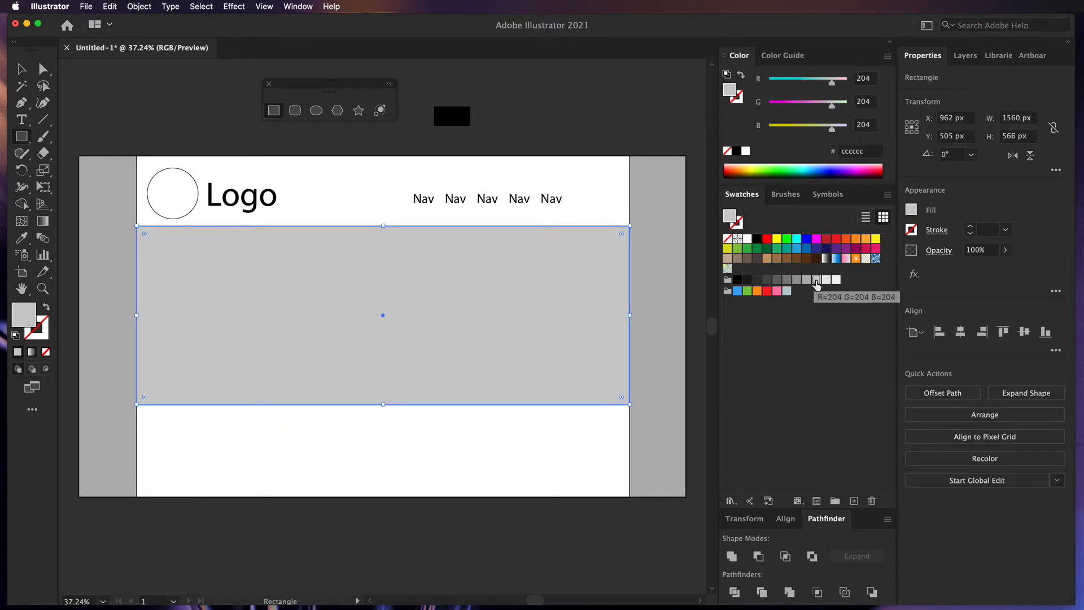
pyautogui.click(827, 281)
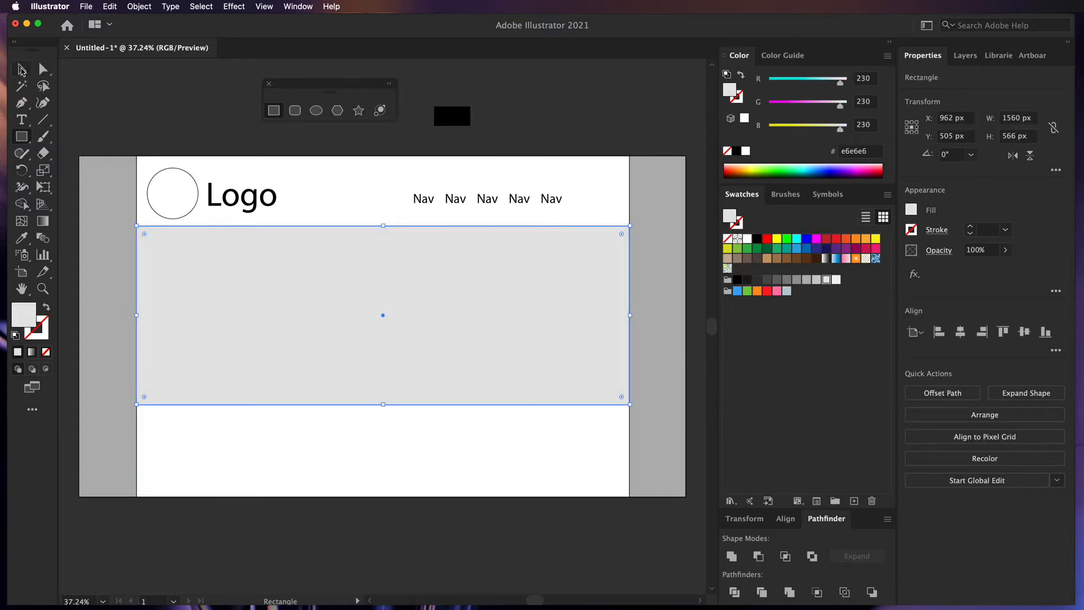
pyautogui.click(22, 69)
pyautogui.click(82, 101)
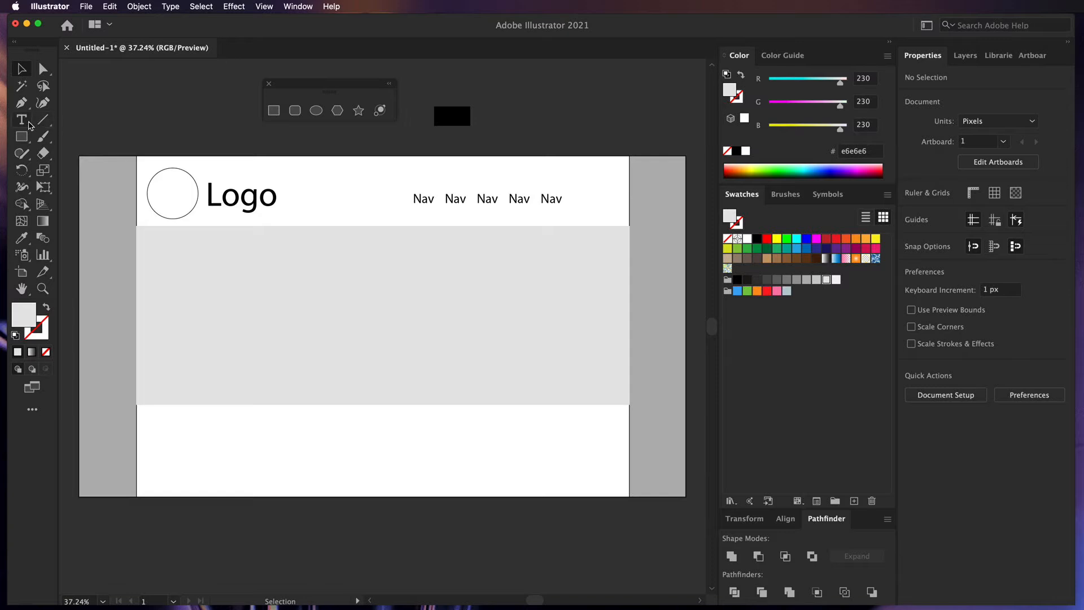
# - Add an enlarged italic '(hero image of product)' caption centred in the grey hero band
pyautogui.click(23, 121)
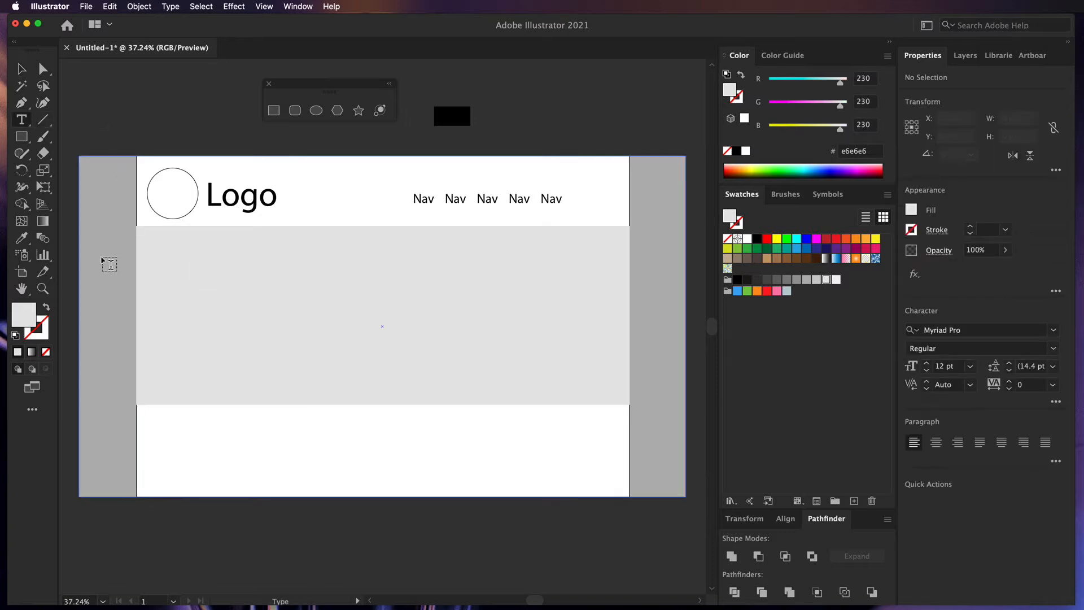
pyautogui.moveTo(101, 257); pyautogui.dragTo(213, 278)
pyautogui.press('super+z')
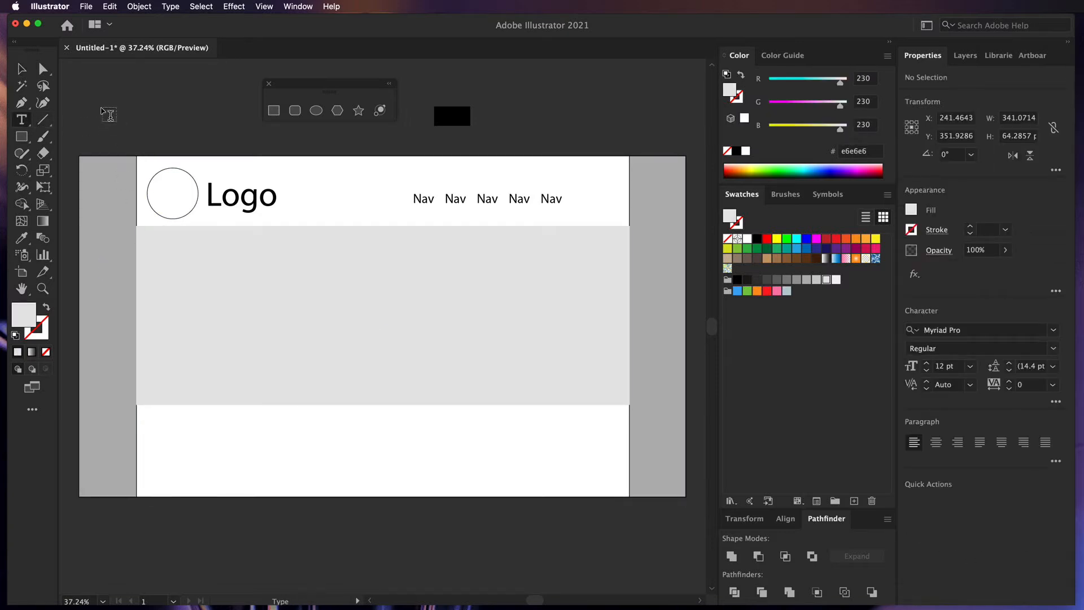
pyautogui.click(102, 126)
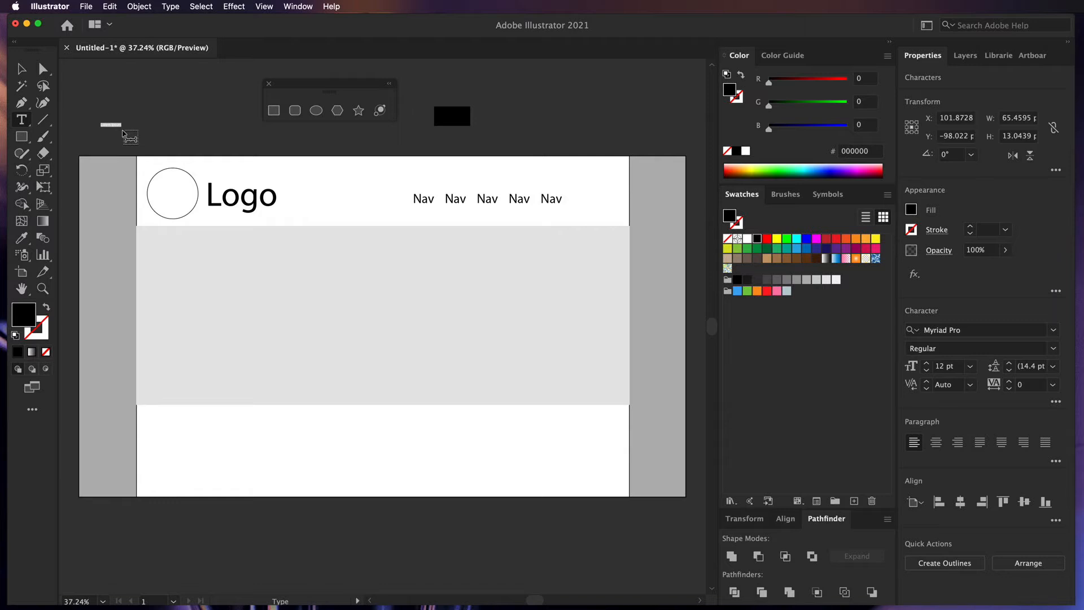
pyautogui.press('BackSpace')
pyautogui.press('Escape')
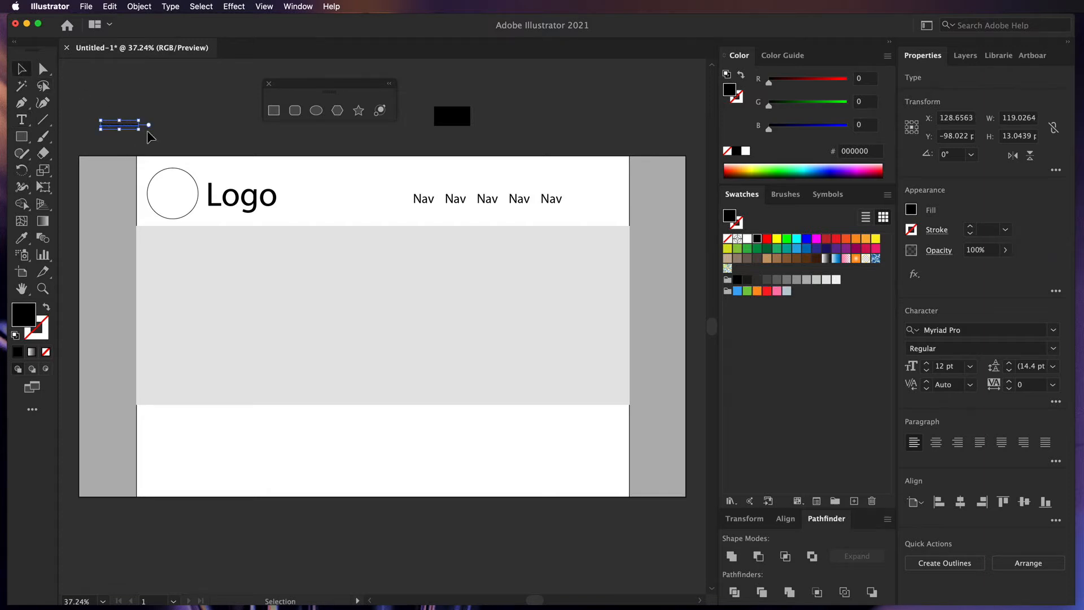
pyautogui.moveTo(141, 132); pyautogui.dragTo(235, 160)
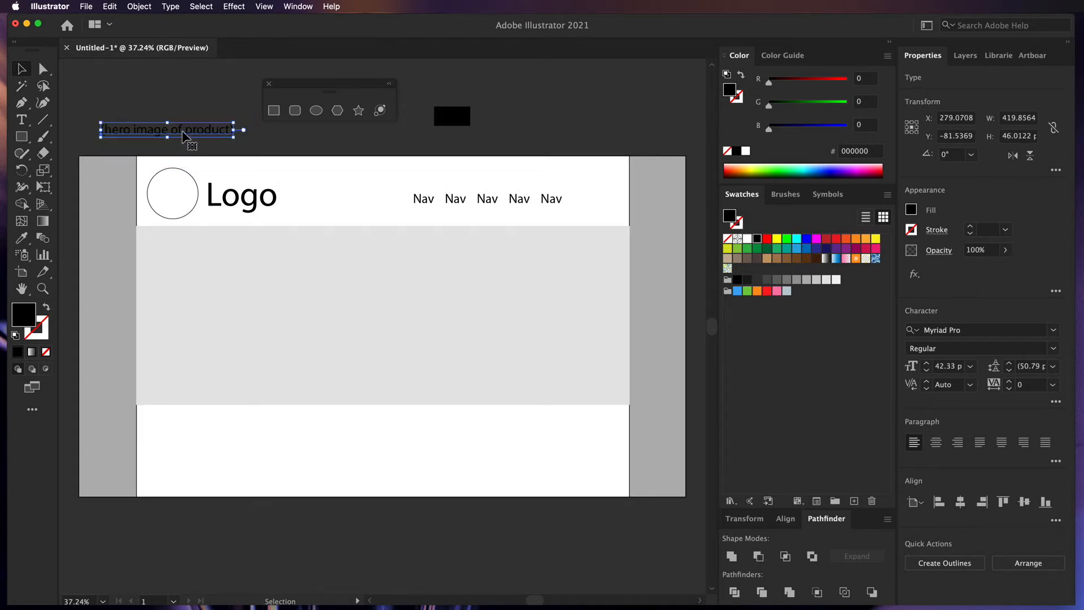
pyautogui.moveTo(185, 135); pyautogui.dragTo(389, 327)
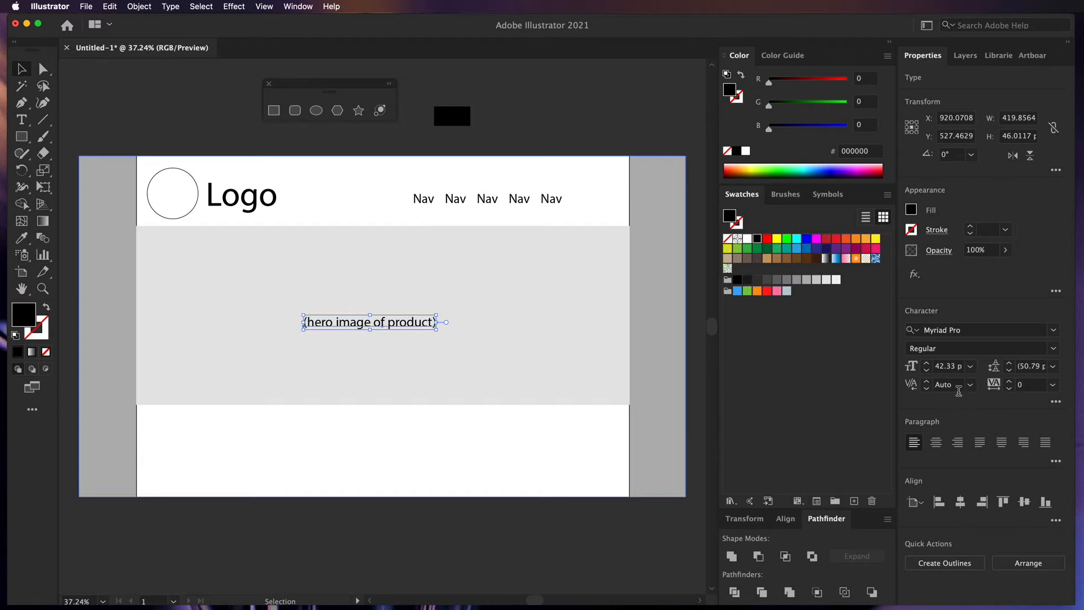
pyautogui.click(1052, 348)
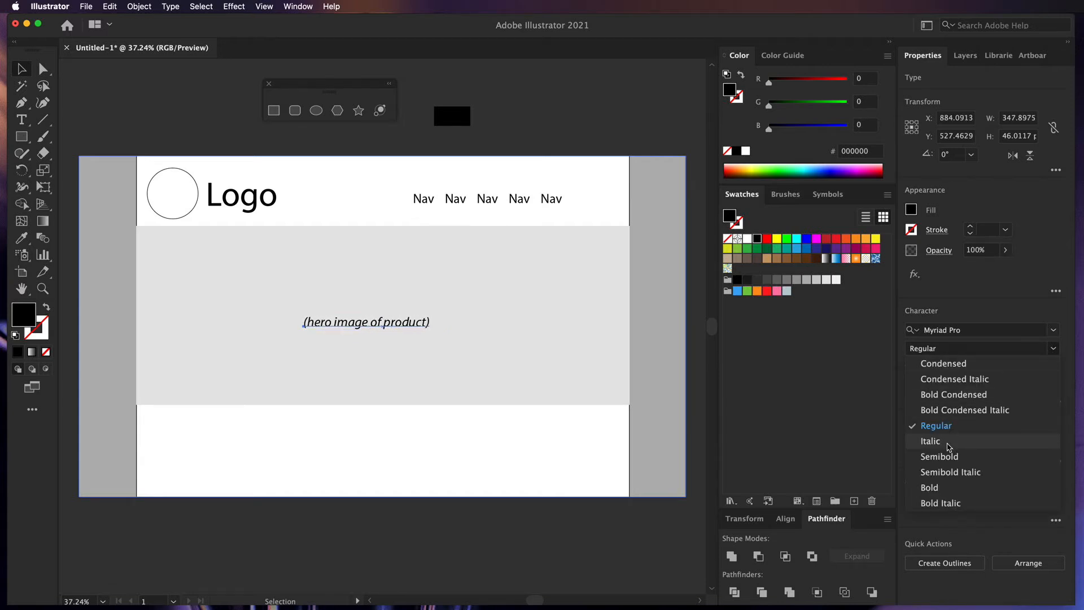
pyautogui.click(948, 443)
pyautogui.click(563, 474)
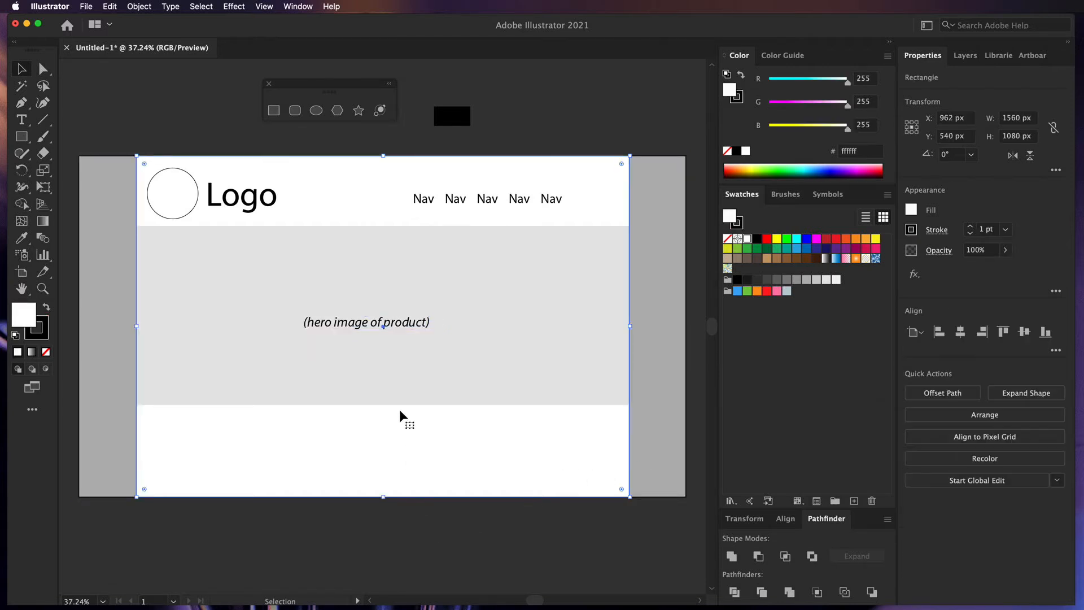
pyautogui.moveTo(388, 327)
pyautogui.mouseDown()
pyautogui.moveTo(425, 332)
pyautogui.moveTo(407, 338)
pyautogui.mouseUp()
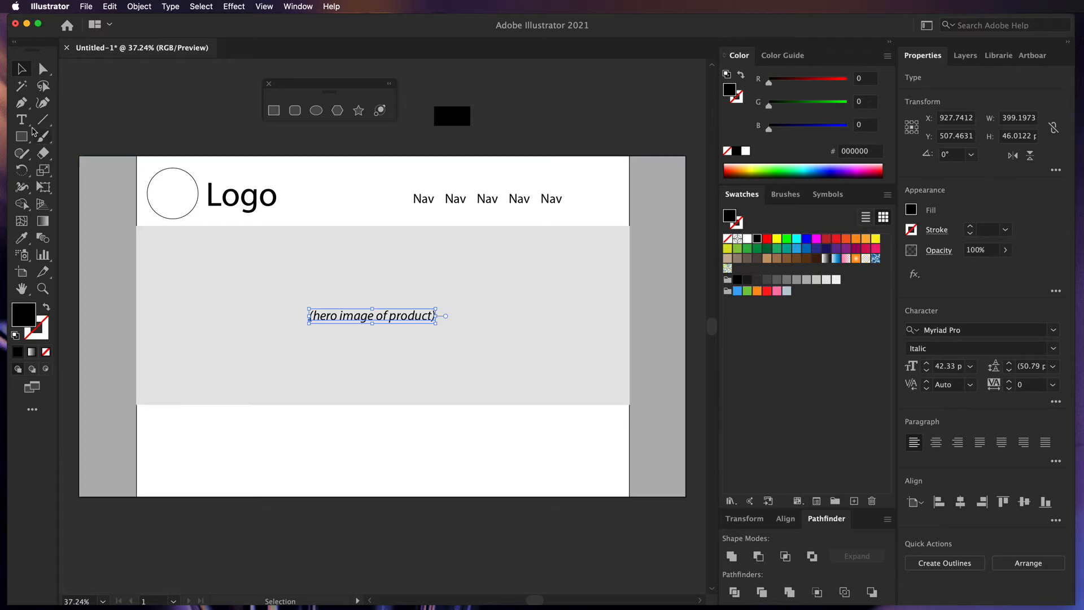
pyautogui.click(22, 120)
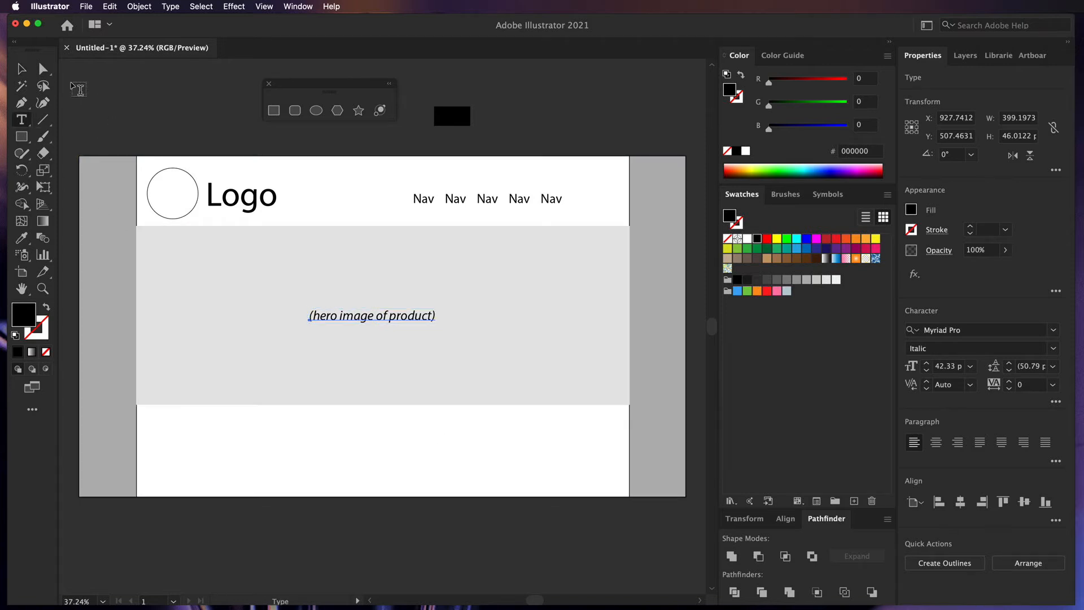
# - Copy the Nav text below the hero, retype it as 'Mission Statement' and centre it
pyautogui.click(22, 68)
pyautogui.click(424, 204)
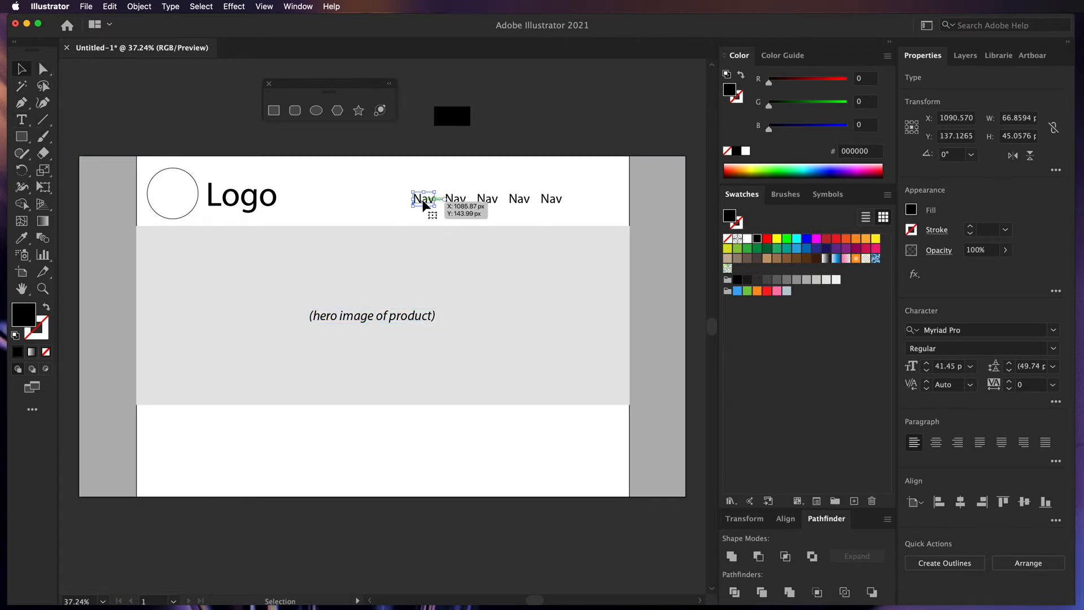
pyautogui.moveTo(425, 204); pyautogui.dragTo(377, 437)
pyautogui.doubleClick(377, 436)
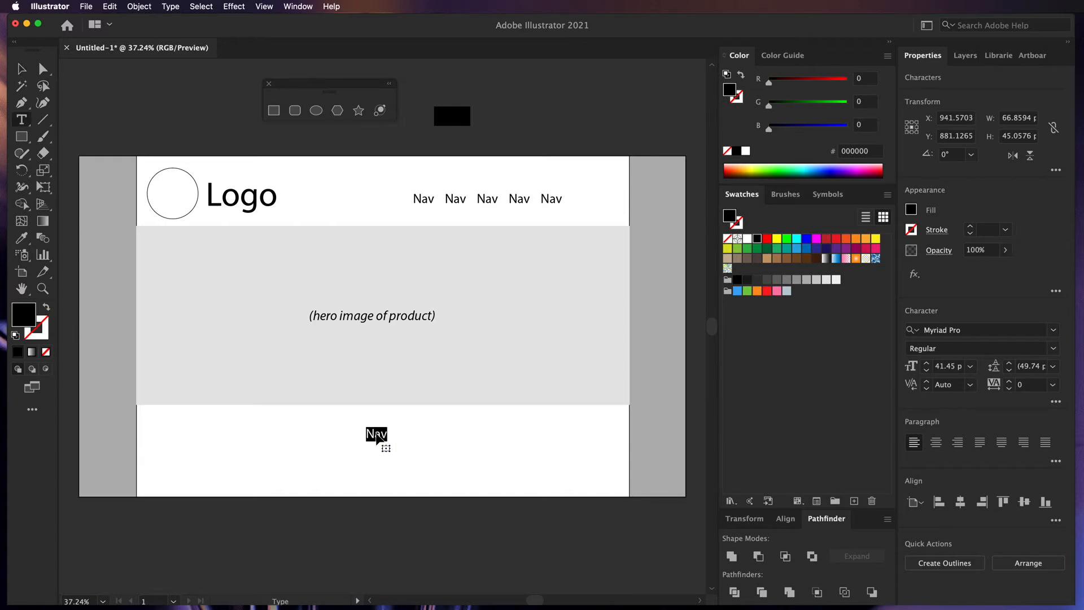
pyautogui.write('Mission Statement')
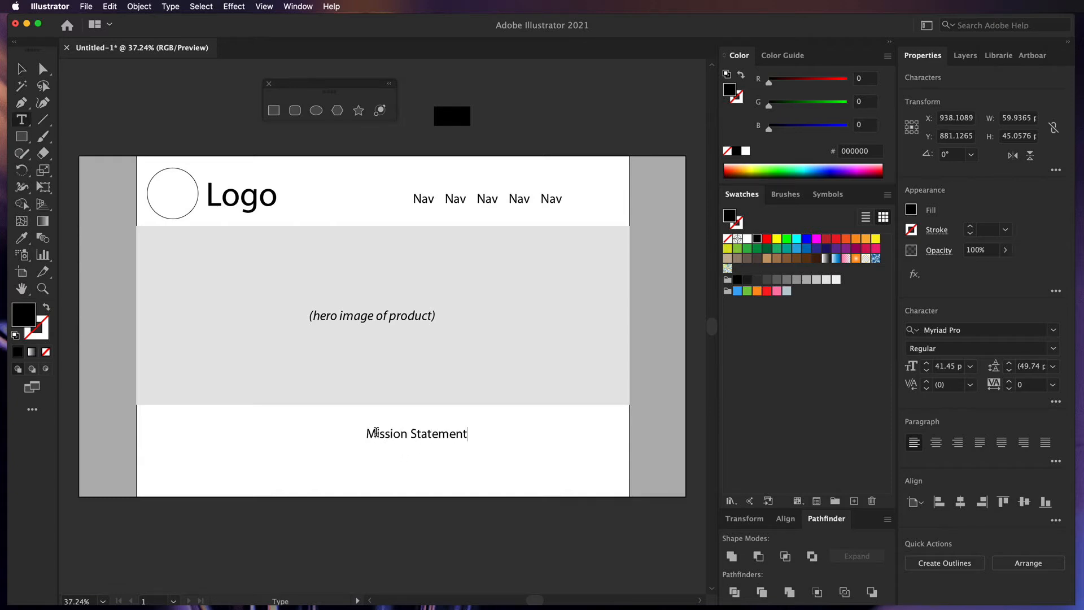
pyautogui.click(21, 69)
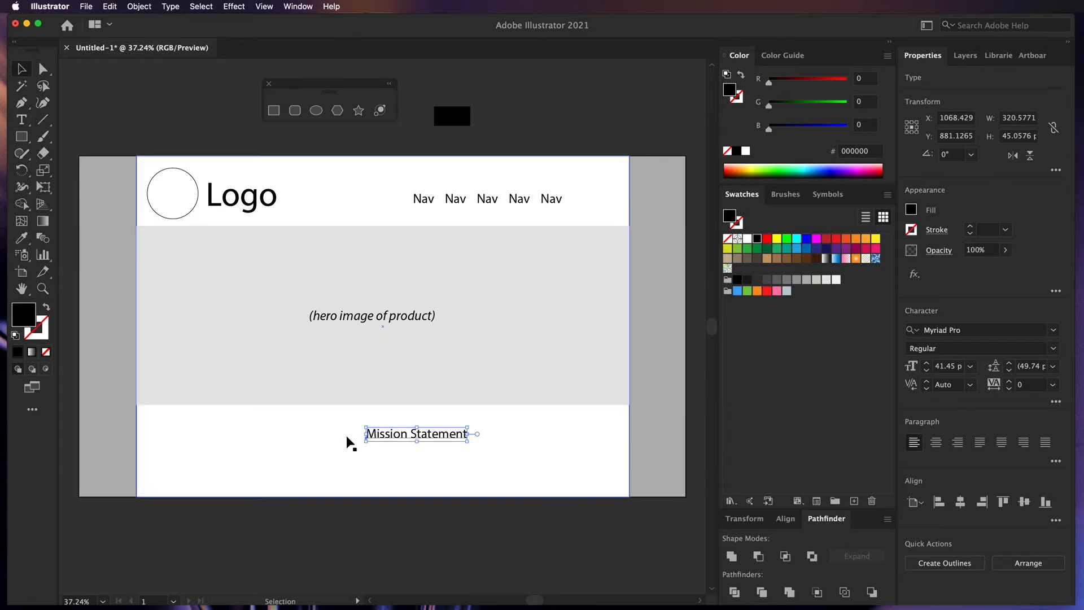
pyautogui.moveTo(435, 439); pyautogui.dragTo(387, 440)
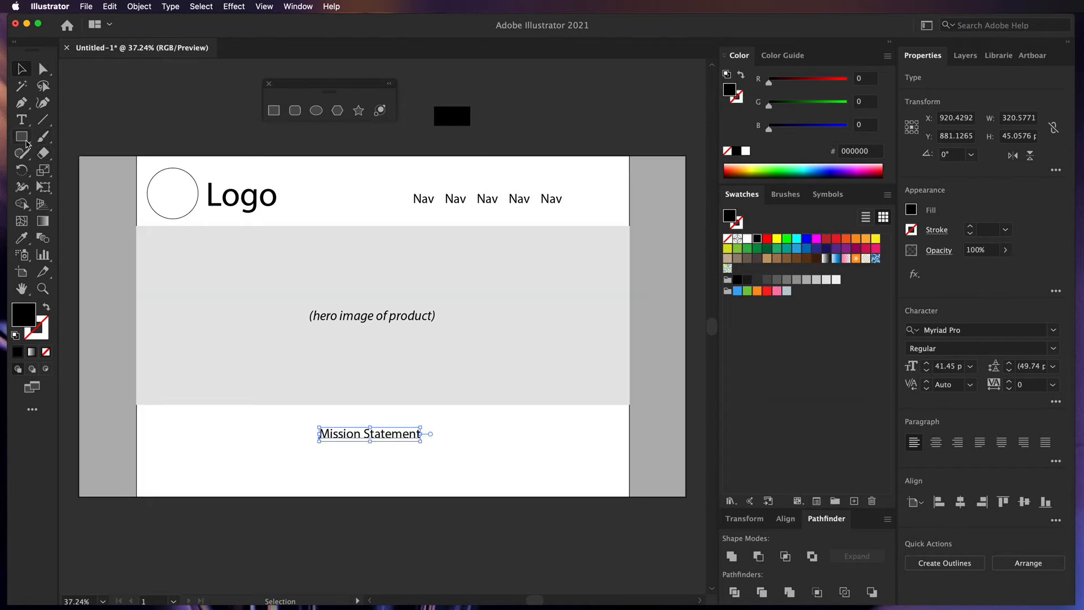
# - Draw a horizontal line under Mission Statement with a 3 pt dark grey stroke
pyautogui.click(23, 139)
pyautogui.click(23, 142)
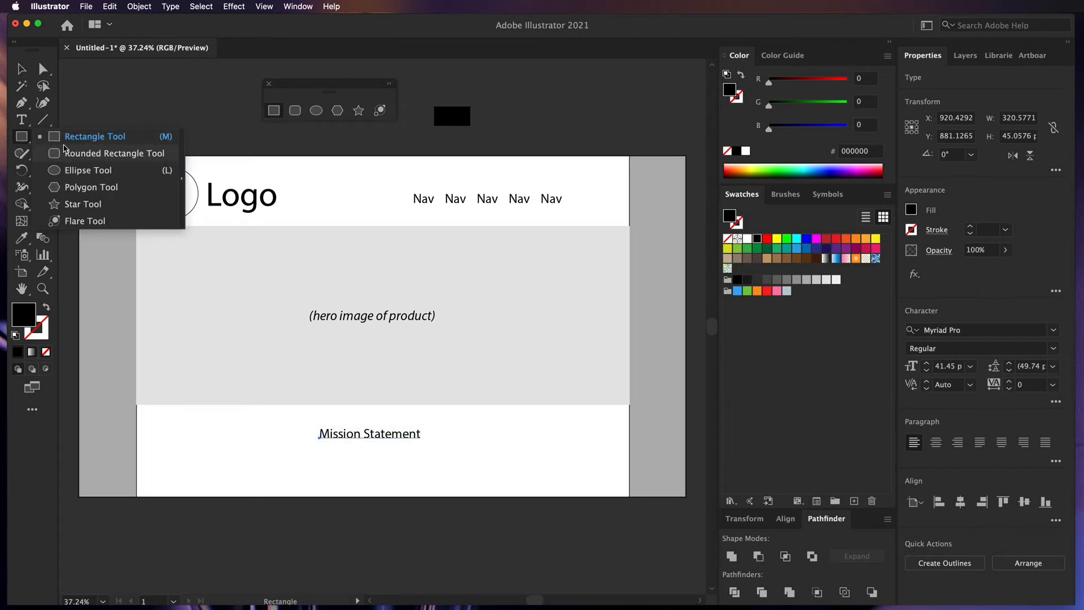
pyautogui.click(23, 137)
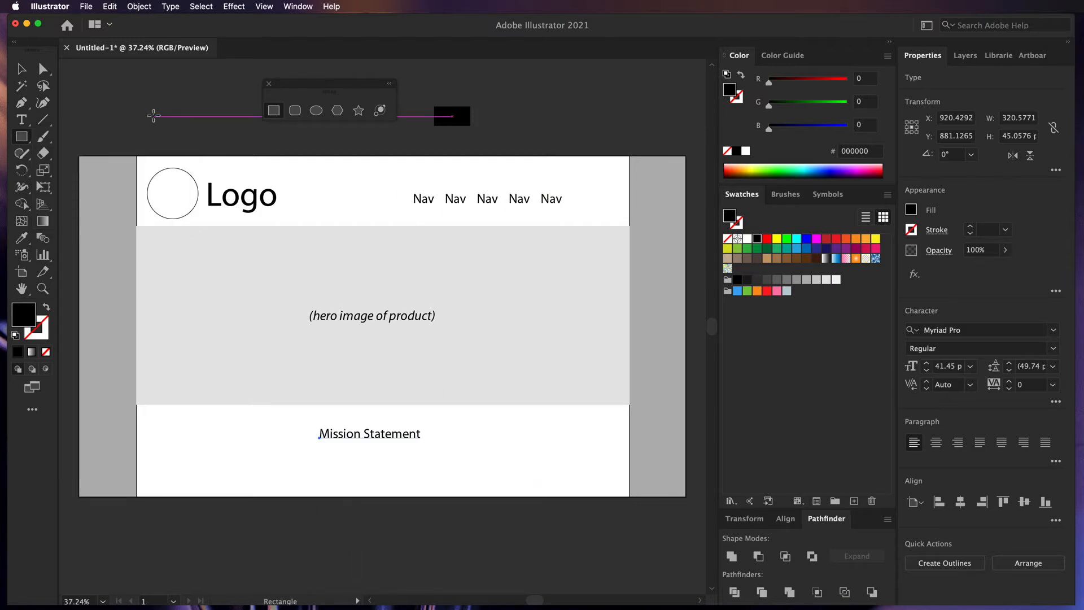
pyautogui.click(43, 119)
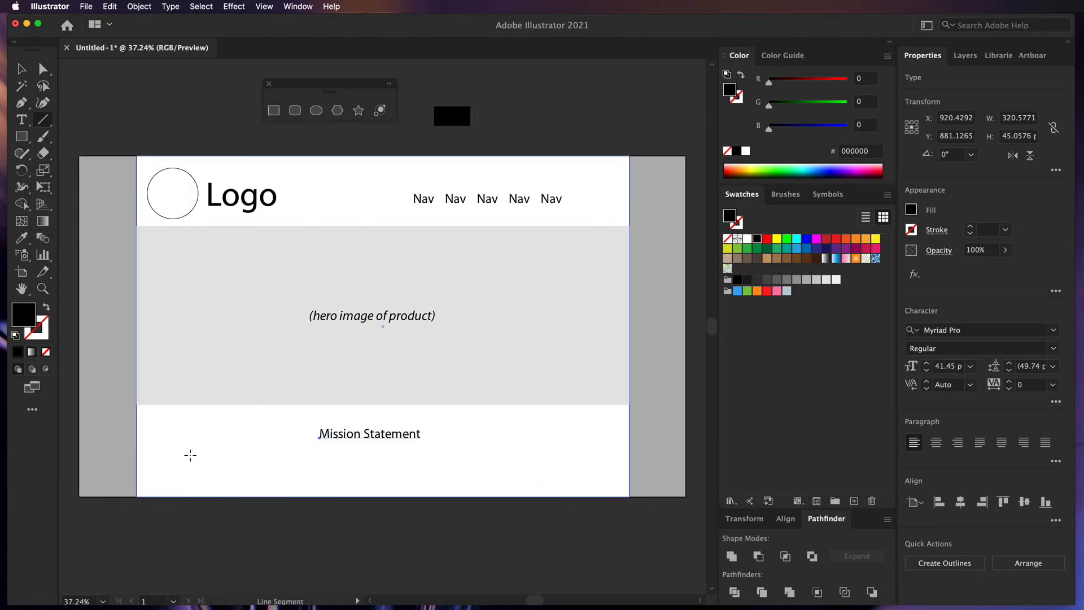
pyautogui.moveTo(187, 455); pyautogui.dragTo(559, 467)
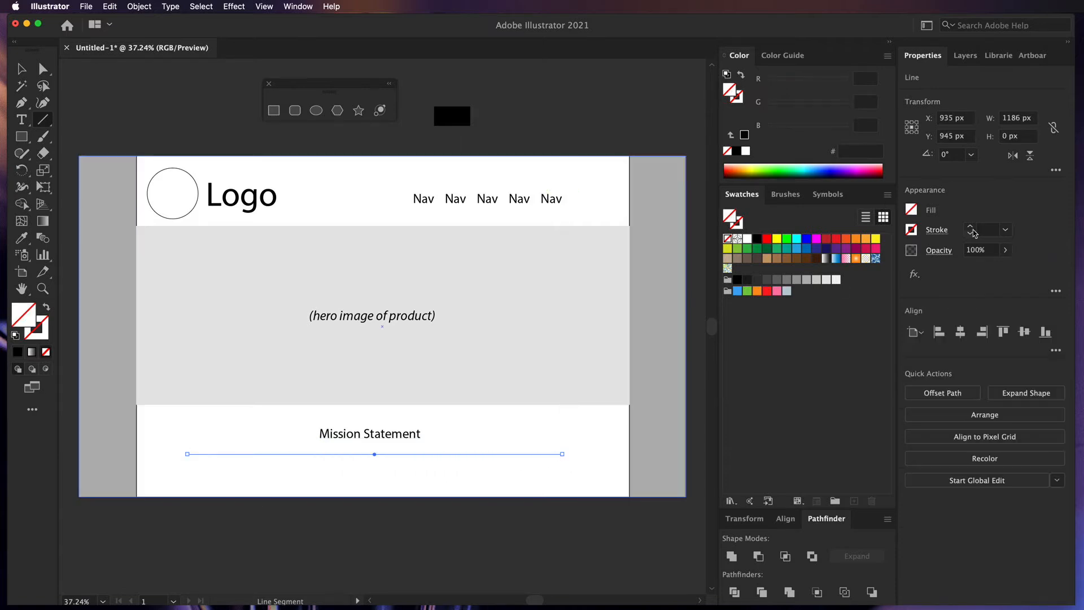
pyautogui.click(738, 230)
pyautogui.click(755, 239)
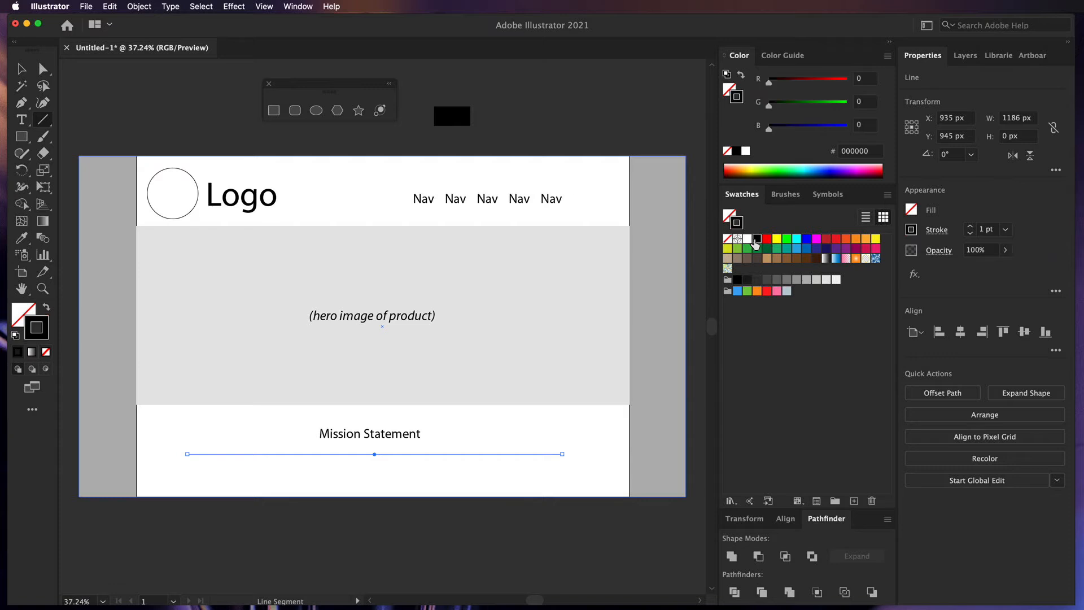
pyautogui.click(22, 69)
pyautogui.click(85, 92)
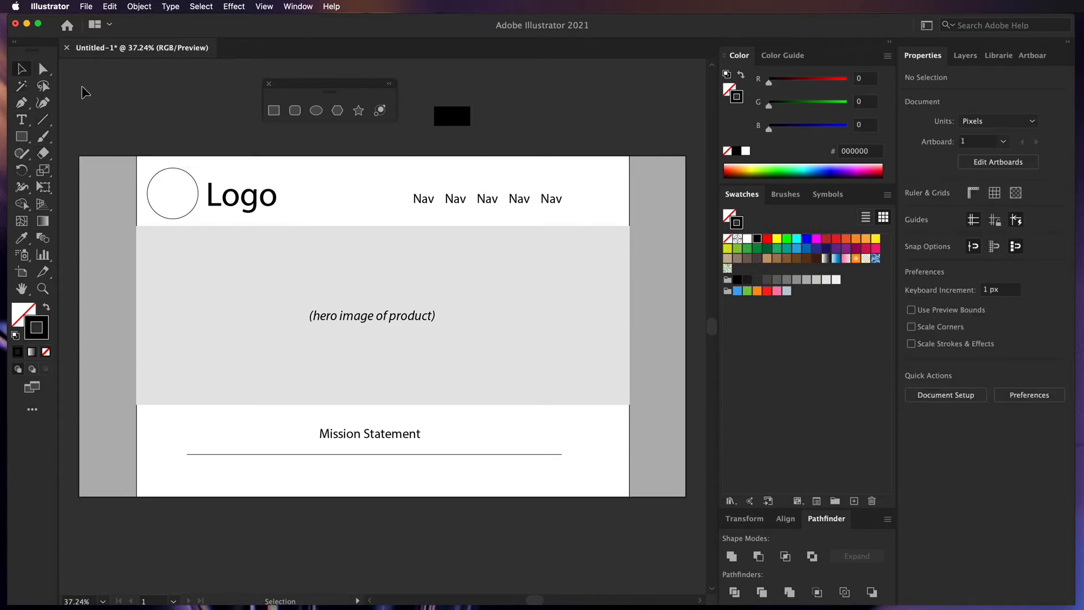
pyautogui.click(358, 455)
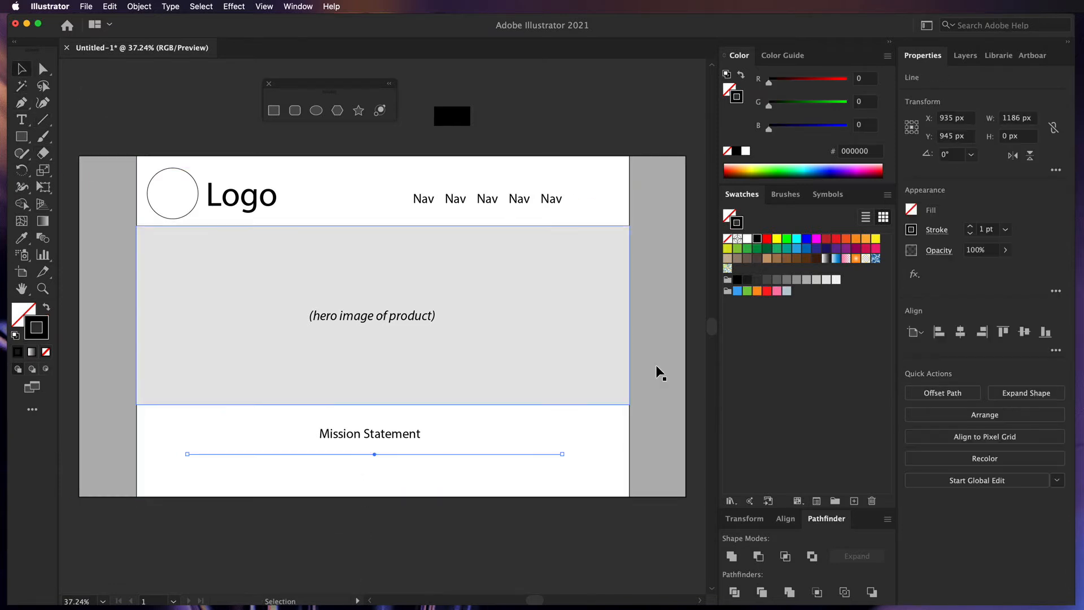
pyautogui.click(766, 282)
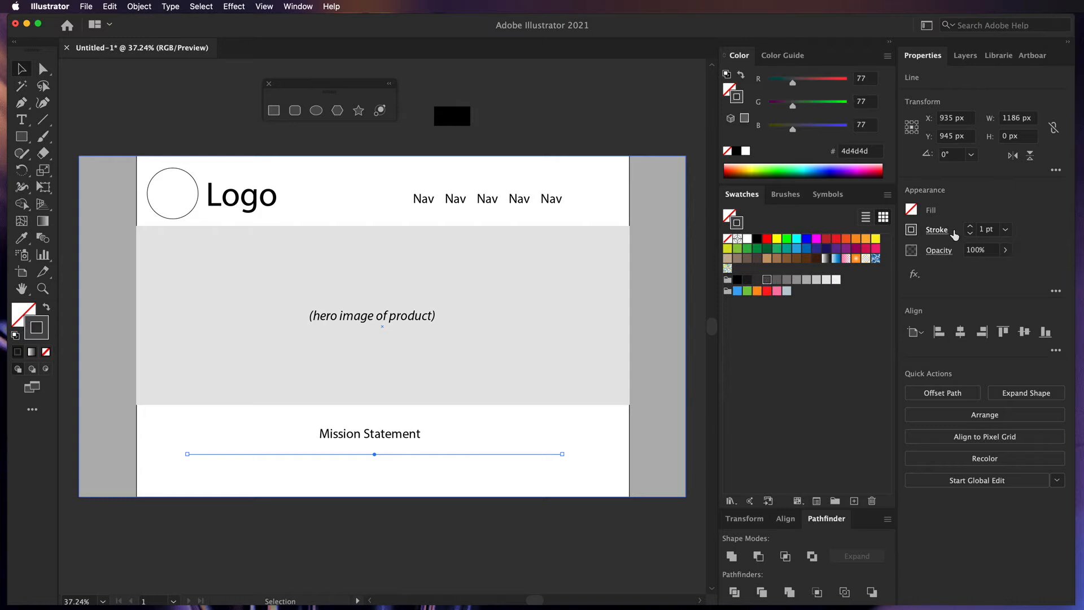
pyautogui.click(970, 225)
pyautogui.click(970, 225)
pyautogui.click(499, 532)
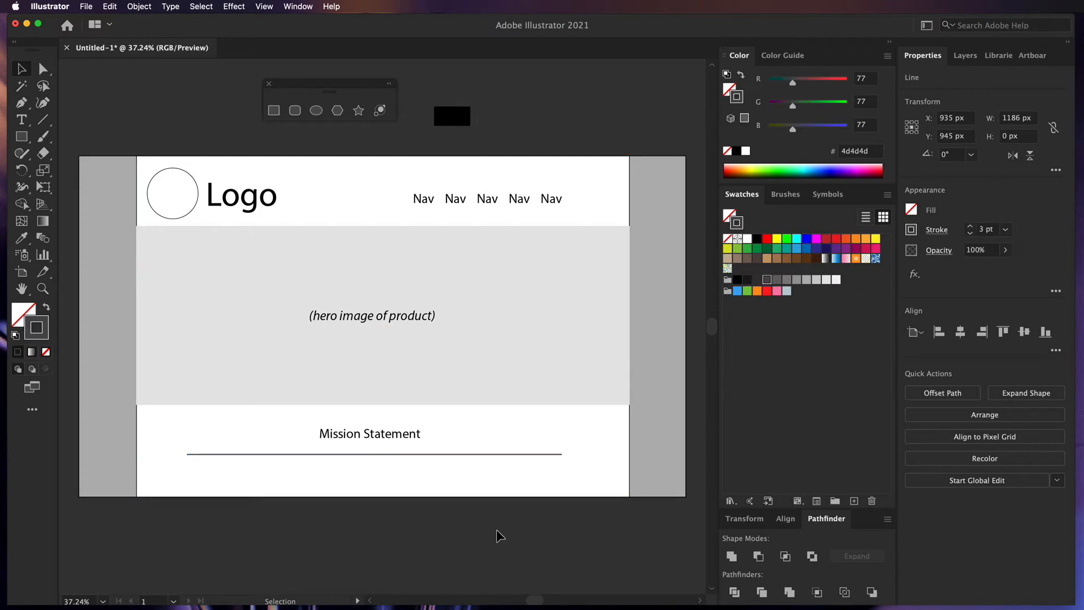
# - Add two copies of the line below it, trimming their ends to slightly different lengths
pyautogui.click(372, 455)
pyautogui.keyDown('alt'); pyautogui.moveTo(371, 458); pyautogui.dragTo(371, 469); pyautogui.keyUp('alt')
pyautogui.moveTo(185, 467); pyautogui.dragTo(204, 468)
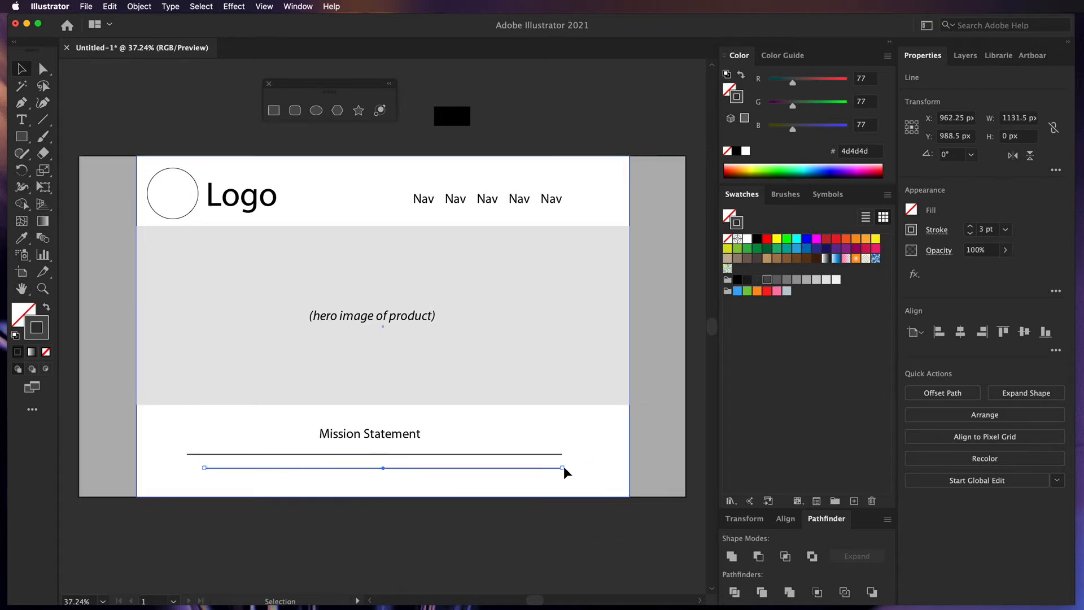
pyautogui.moveTo(563, 467); pyautogui.dragTo(543, 469)
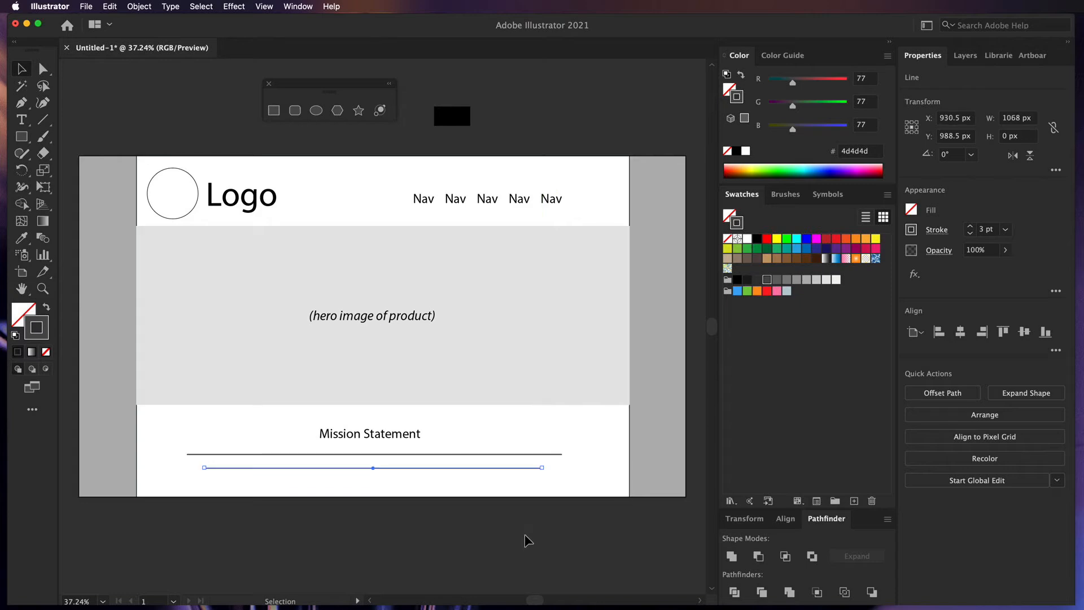
pyautogui.click(523, 537)
pyautogui.moveTo(397, 469); pyautogui.dragTo(399, 481)
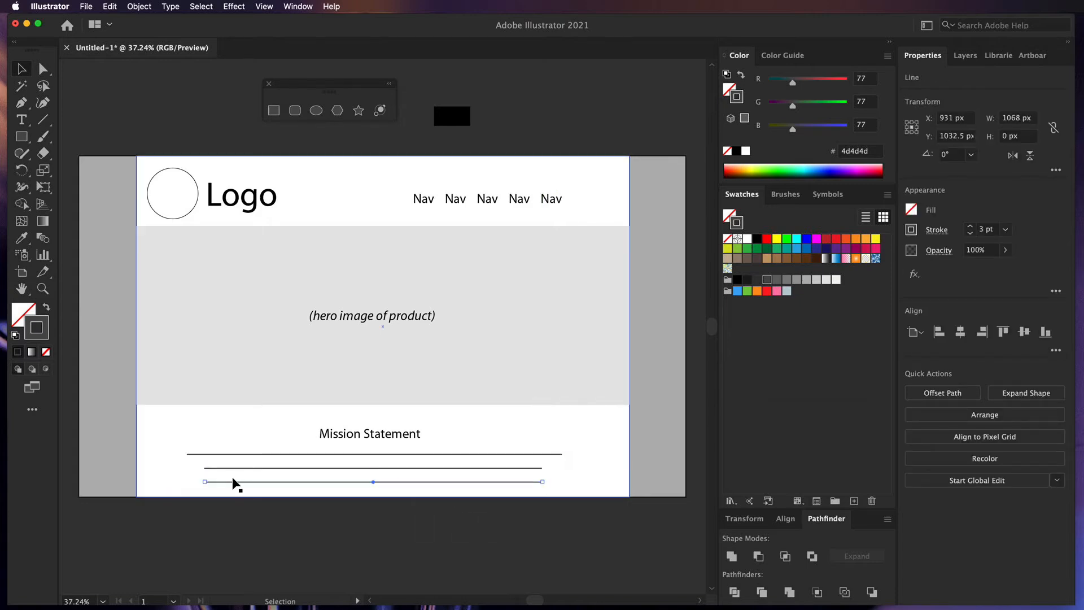
pyautogui.moveTo(204, 482); pyautogui.dragTo(195, 481)
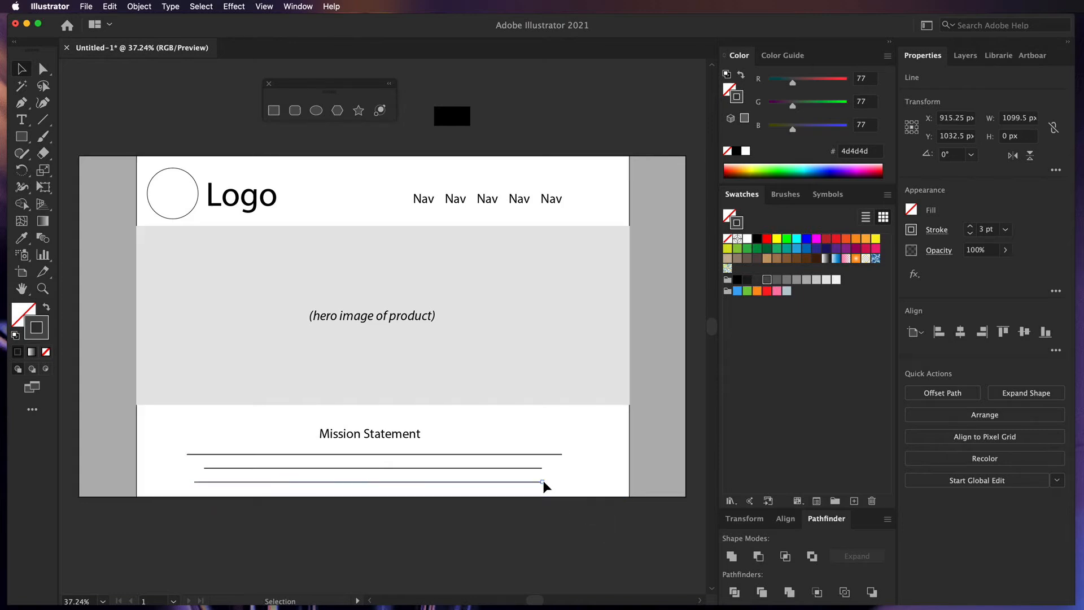
pyautogui.moveTo(542, 482); pyautogui.dragTo(558, 481)
pyautogui.click(536, 555)
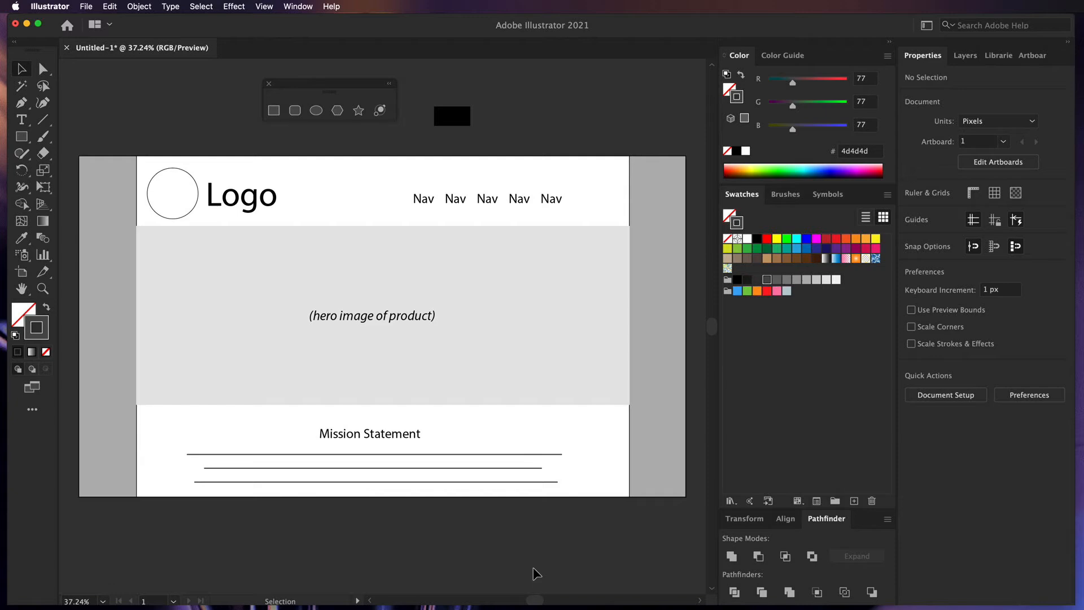
pyautogui.press('super+minus')
pyautogui.press('super+minus')
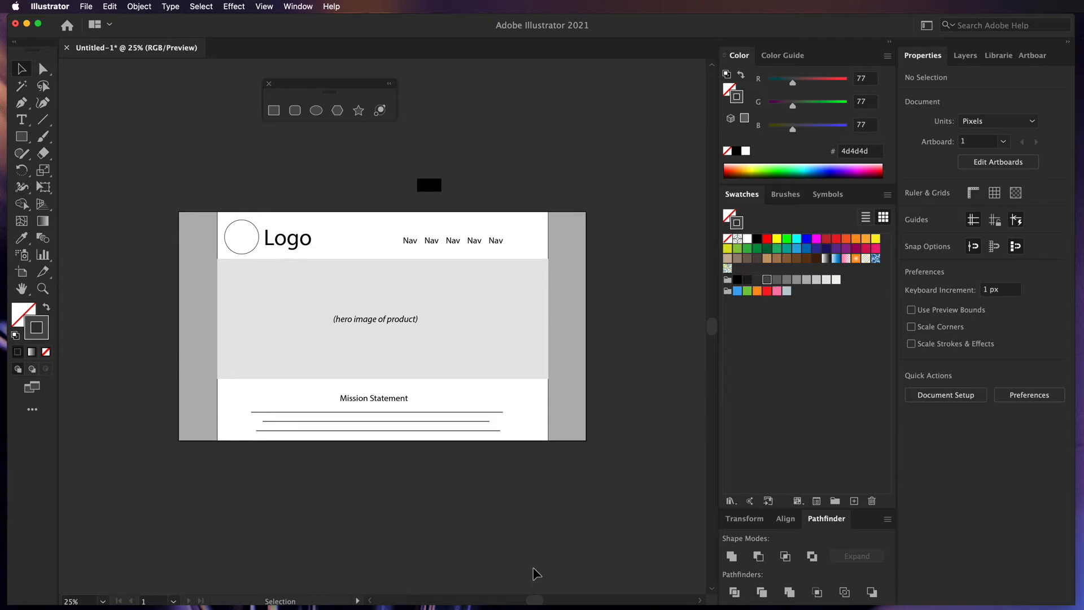
# - Pan to show the whole homepage at 25% and collapse the colour and swatches panels
pyautogui.moveTo(534, 571); pyautogui.dragTo(496, 484)
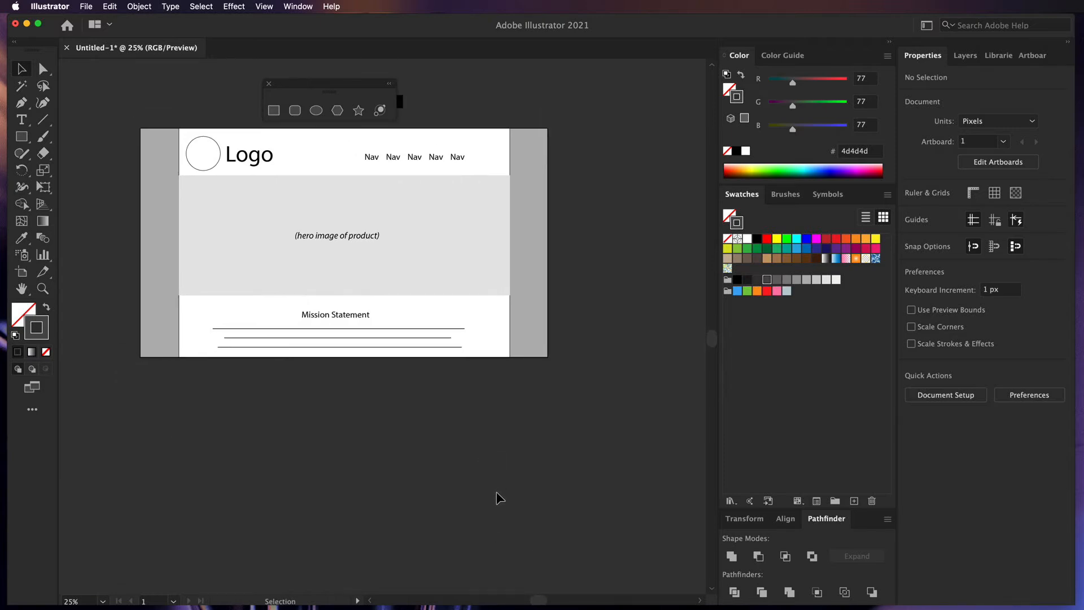
pyautogui.moveTo(497, 494); pyautogui.dragTo(499, 497)
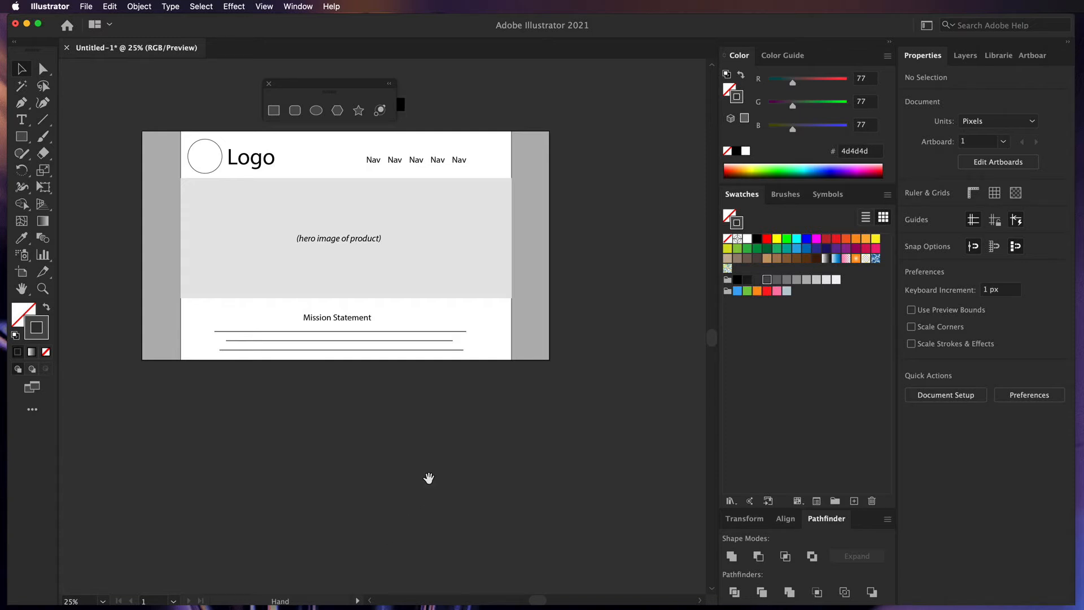
pyautogui.moveTo(428, 477); pyautogui.dragTo(364, 481)
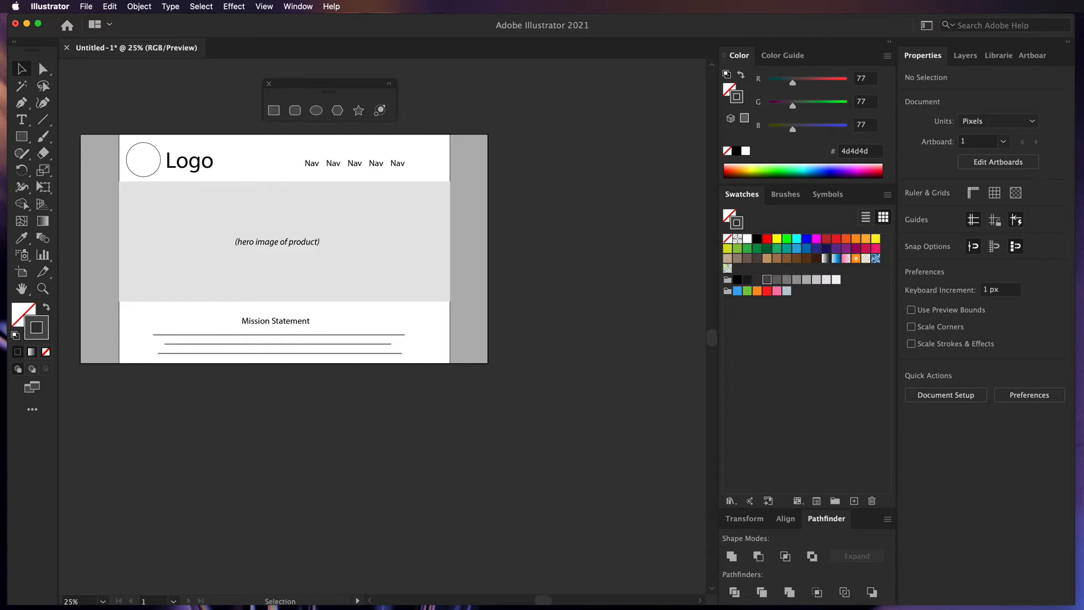
pyautogui.click(889, 42)
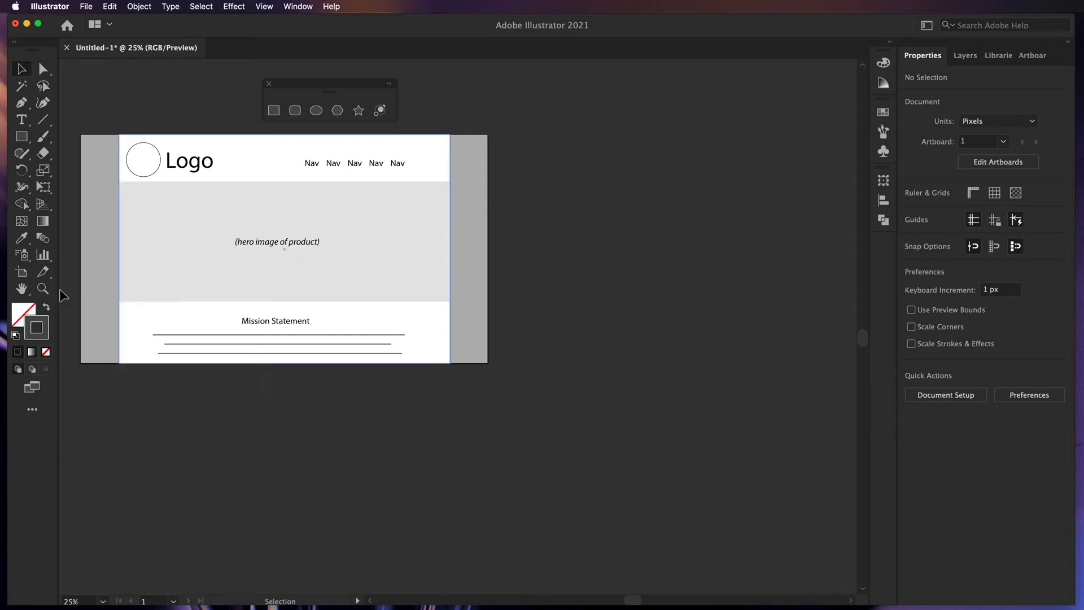
# - Duplicate the homepage artboard to the right as a second page
pyautogui.click(23, 273)
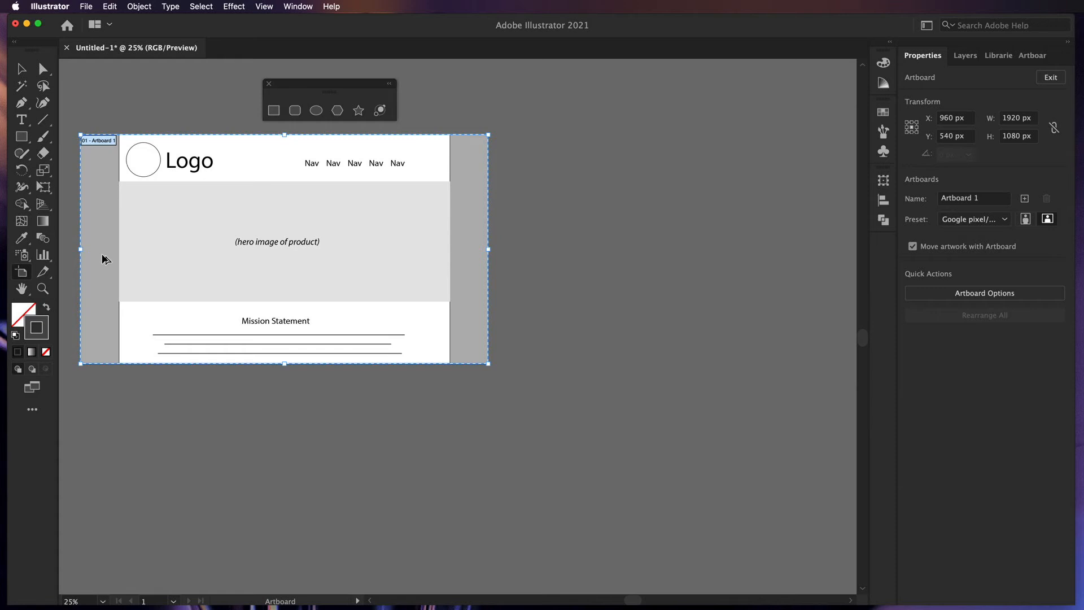
pyautogui.moveTo(105, 259); pyautogui.dragTo(525, 257)
pyautogui.hscroll(6, 516, 262)
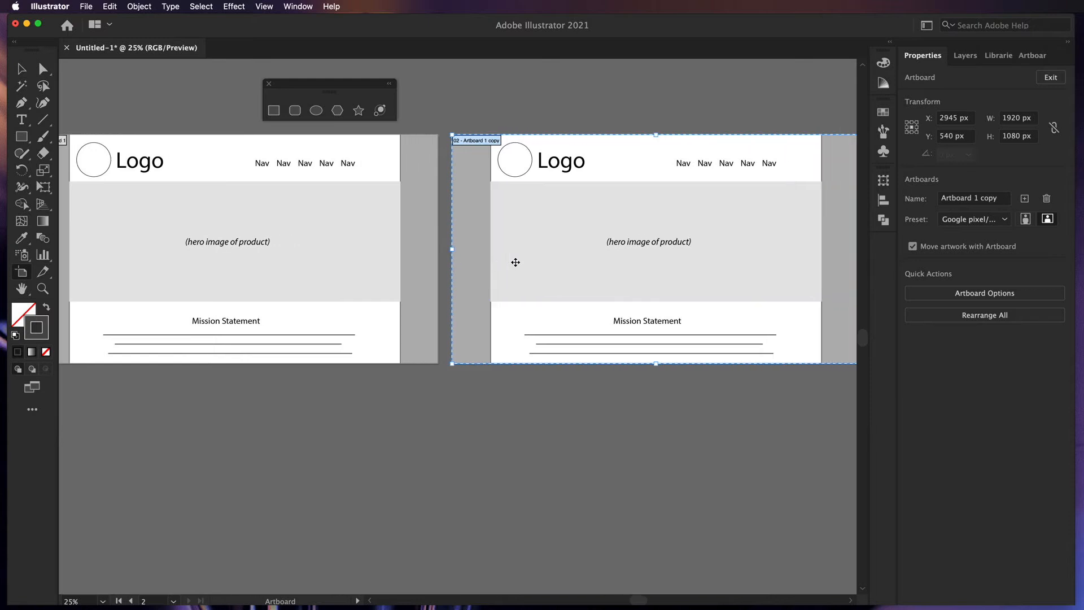
pyautogui.click(21, 69)
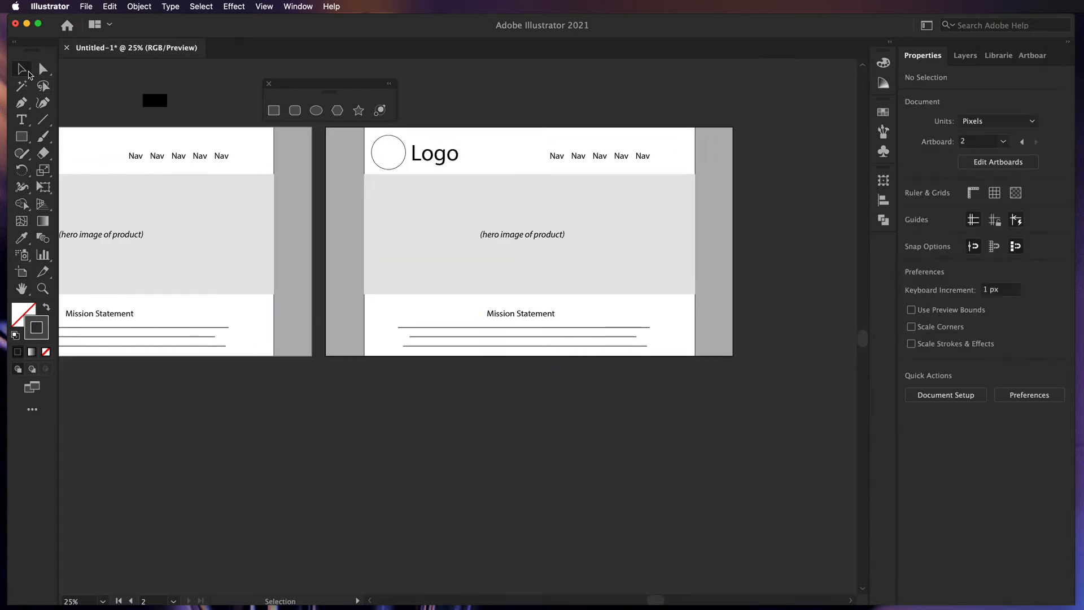
pyautogui.moveTo(286, 404); pyautogui.dragTo(416, 436)
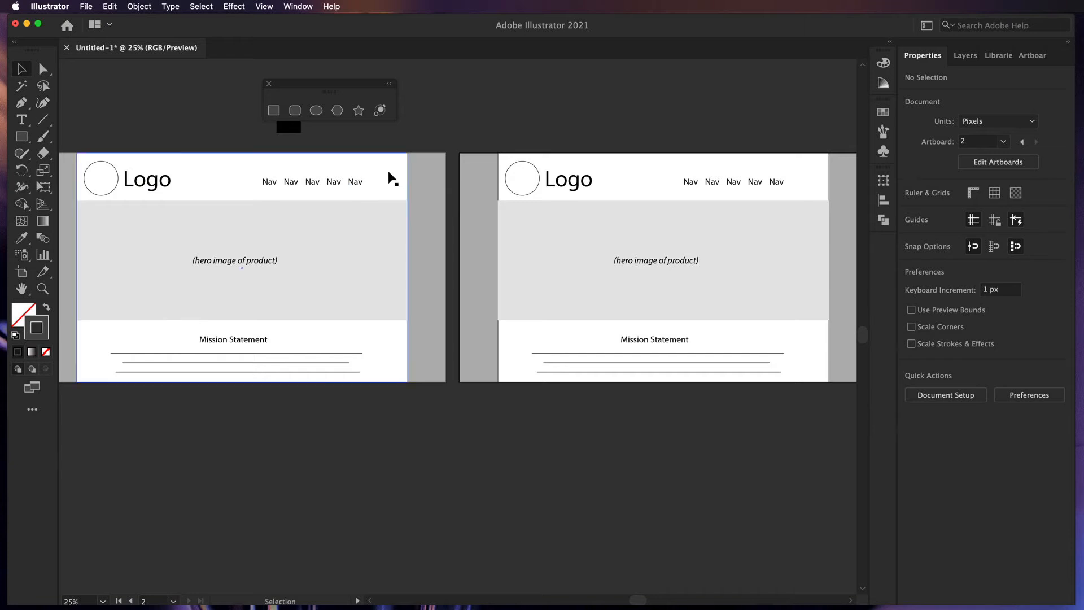
# - Delete the hero caption and grey hero rectangle from the second page
pyautogui.click(652, 264)
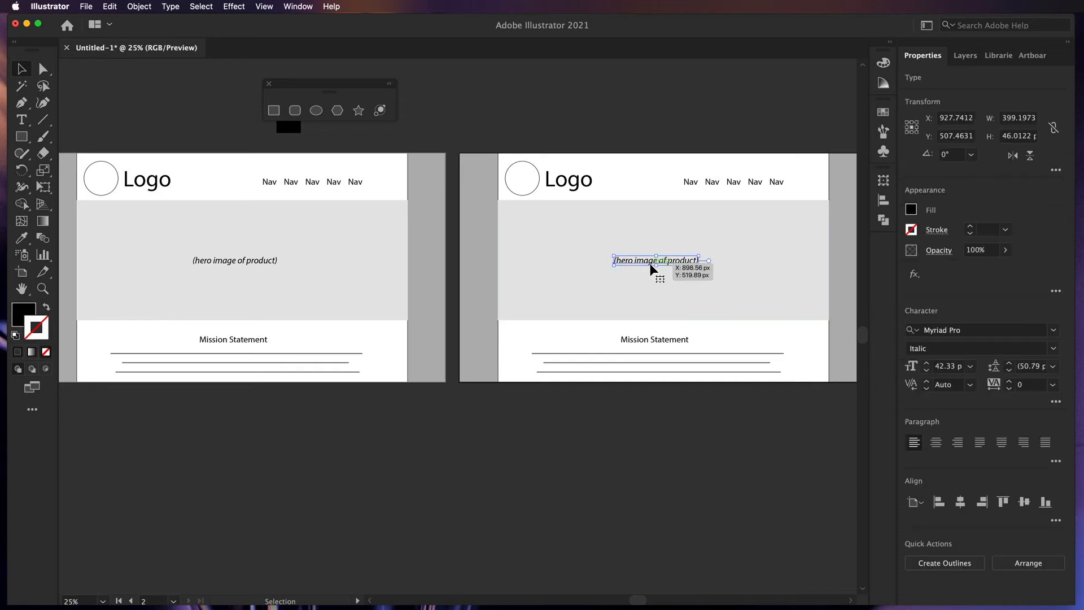
pyautogui.press('Delete')
pyautogui.click(650, 269)
pyautogui.press('Delete')
# - Delete the Mission Statement text and the placeholder lines beneath it on artboard 2
pyautogui.click(669, 340)
pyautogui.press('Delete')
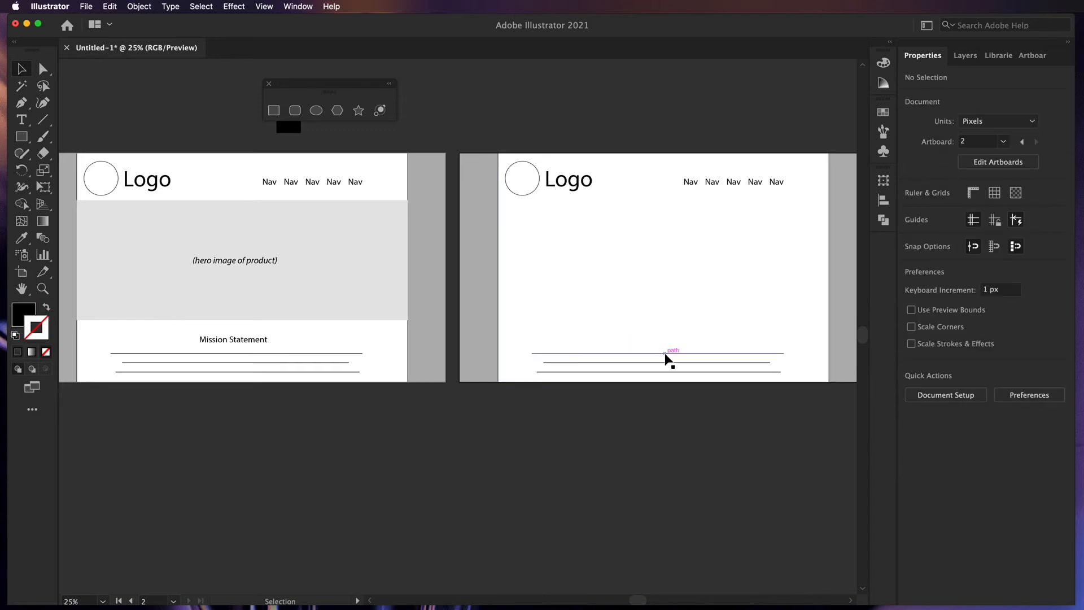
pyautogui.click(665, 353)
pyautogui.press('Delete')
pyautogui.click(663, 362)
pyautogui.press('Delete')
pyautogui.click(660, 370)
pyautogui.press('Delete')
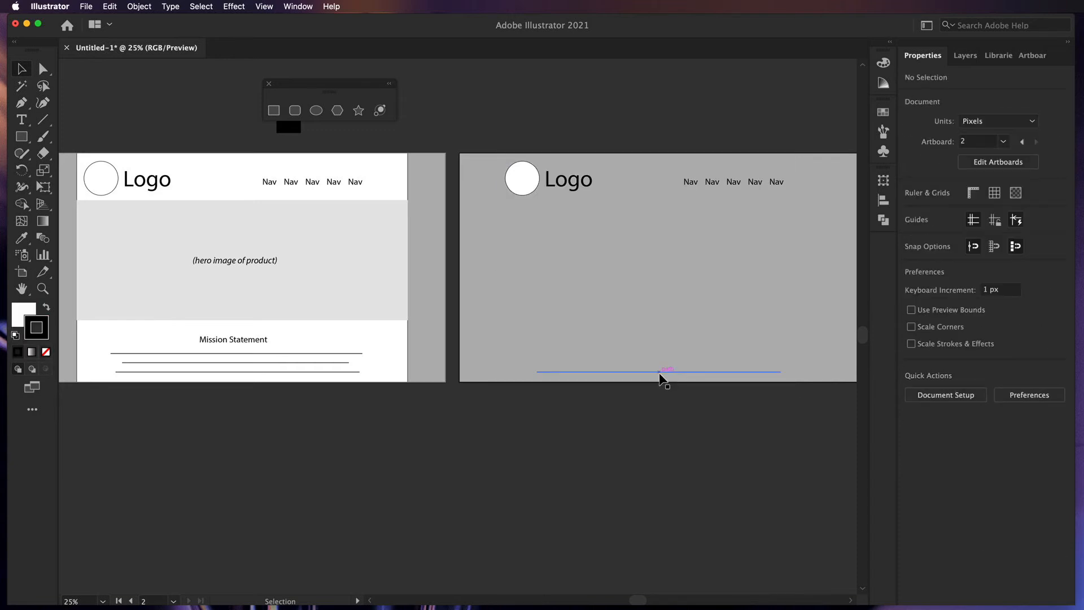
# - Restore the accidentally deleted artboard background, remove the last line, and recentre artboard 2
pyautogui.press('super+z')
pyautogui.click(663, 401)
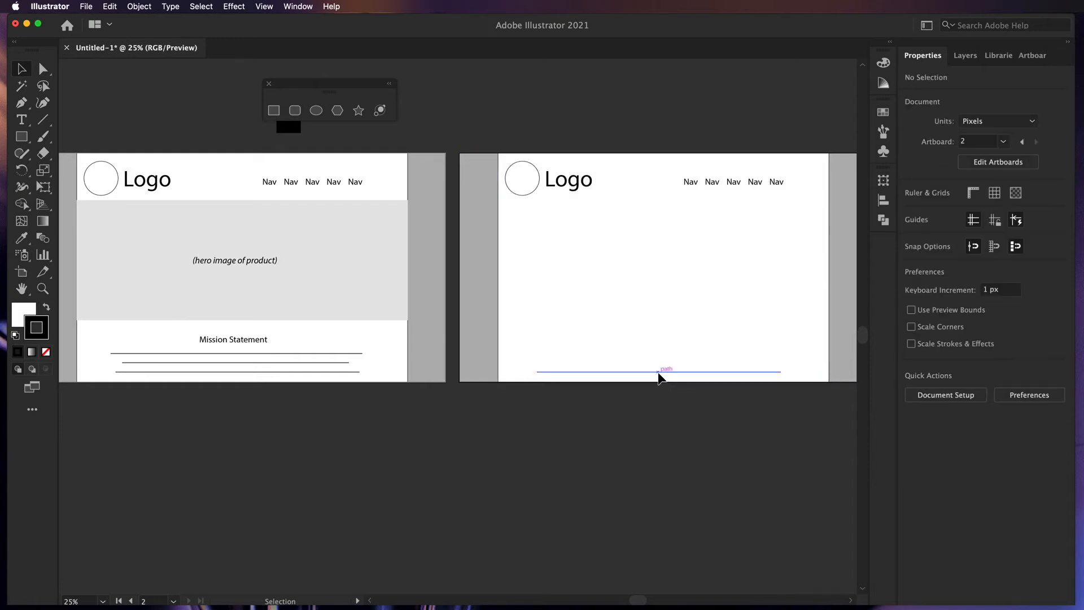
pyautogui.click(659, 373)
pyautogui.press('Delete')
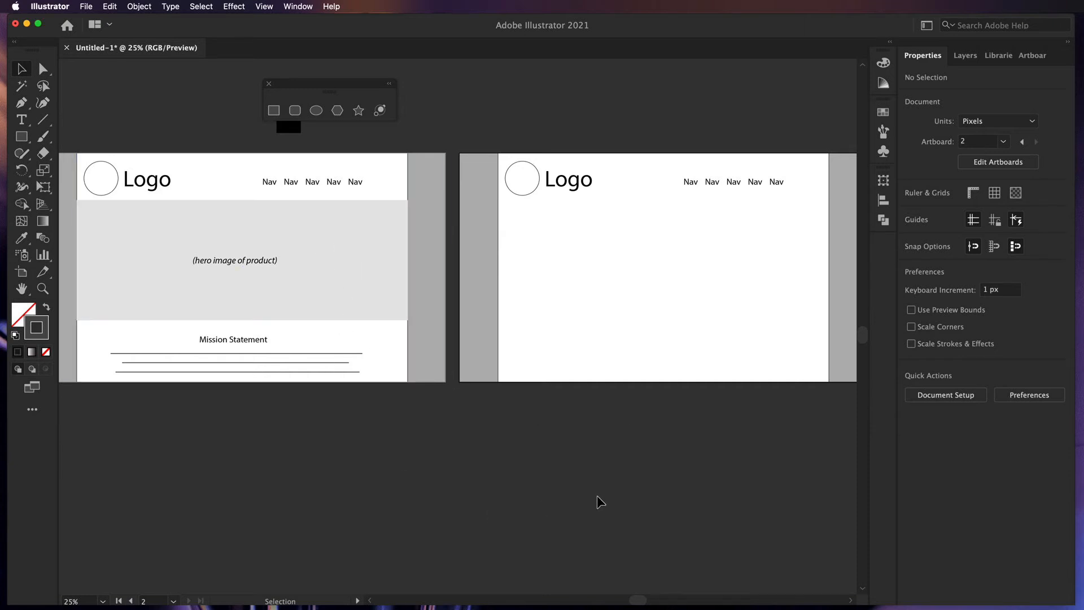
pyautogui.moveTo(626, 492); pyautogui.dragTo(492, 477)
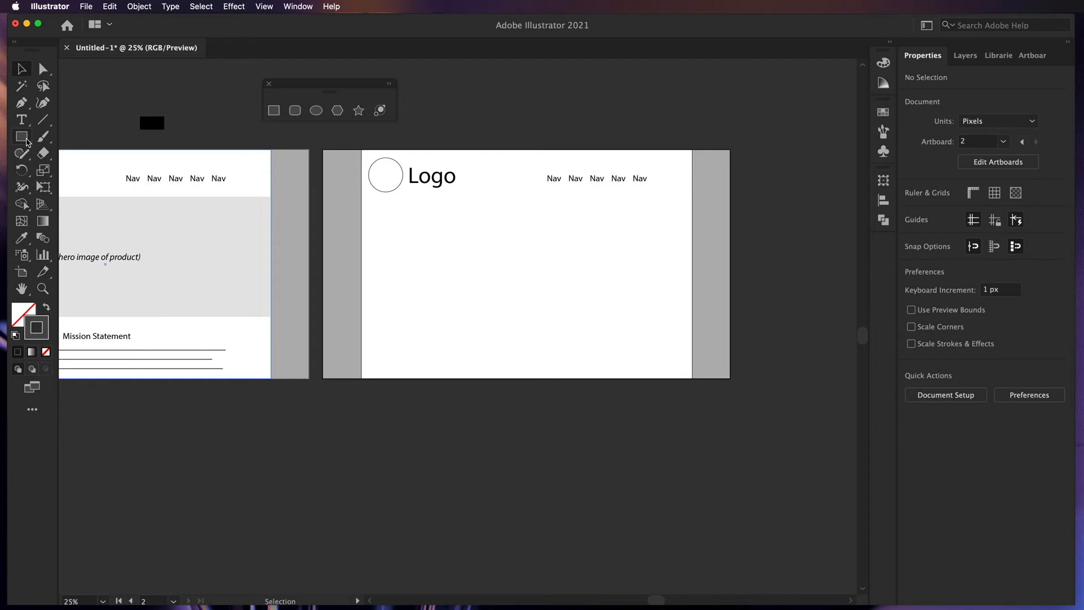
pyautogui.moveTo(26, 142); pyautogui.dragTo(74, 136)
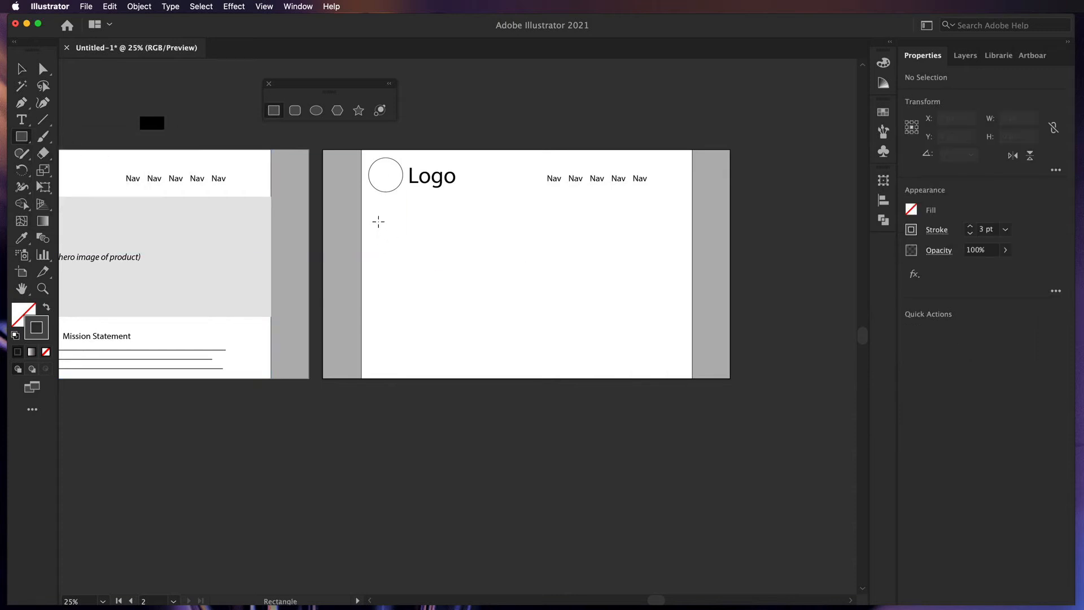
# - Draw a grey-filled rectangle below the logo on the second artboard
pyautogui.moveTo(377, 222); pyautogui.dragTo(481, 308)
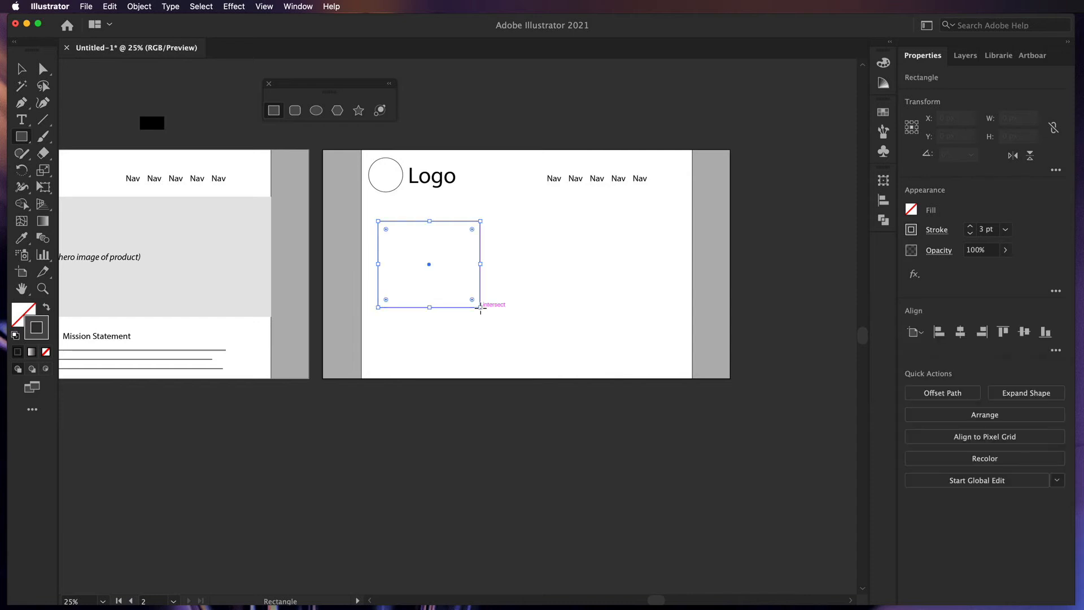
pyautogui.click(912, 212)
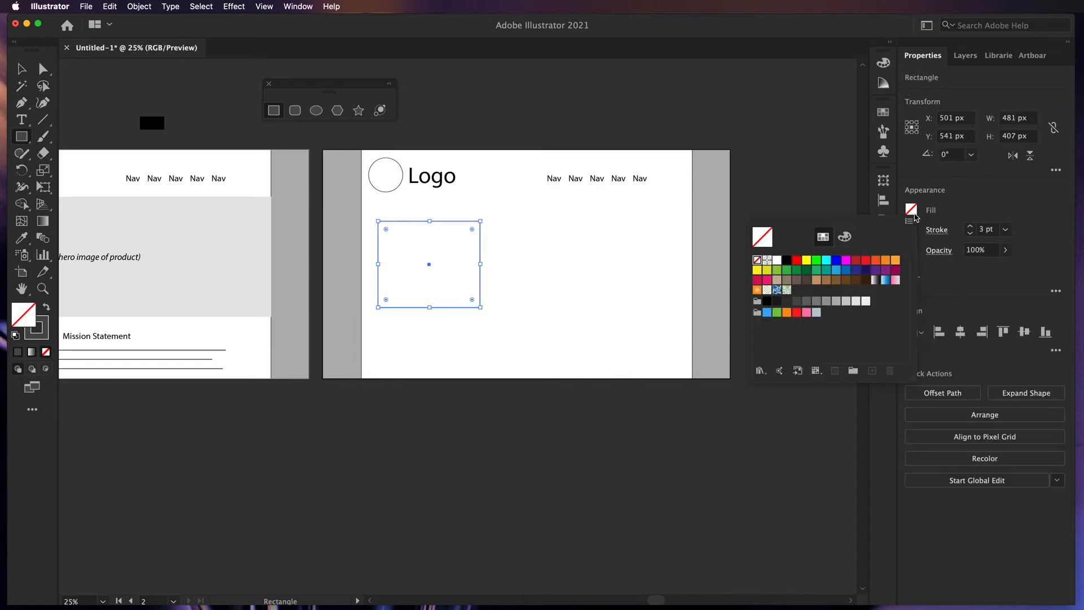
pyautogui.click(836, 301)
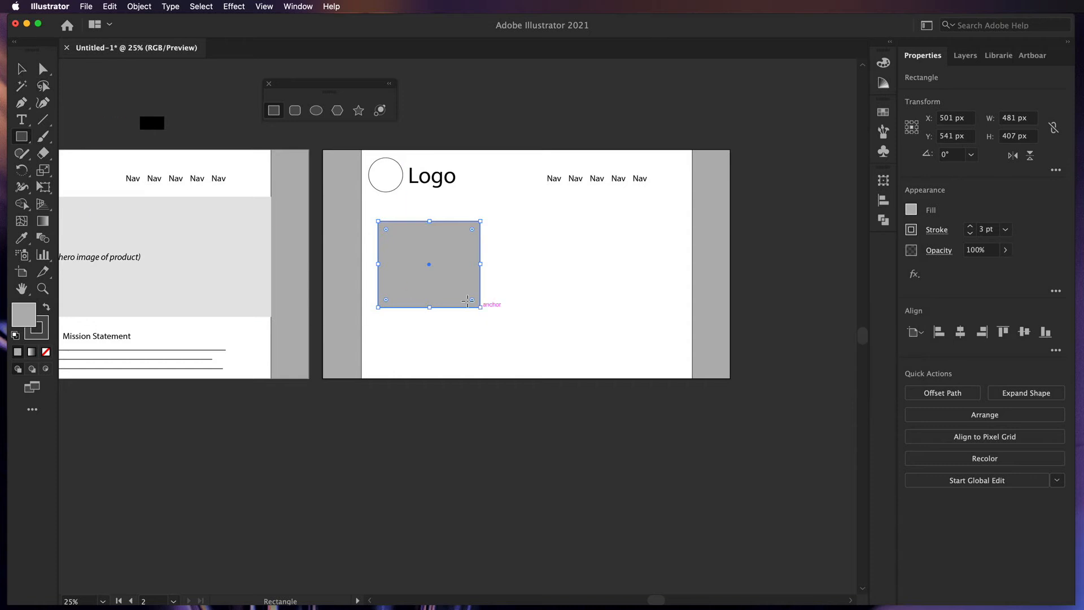
pyautogui.moveTo(481, 307); pyautogui.dragTo(436, 285)
pyautogui.press('super+z')
pyautogui.press('v')
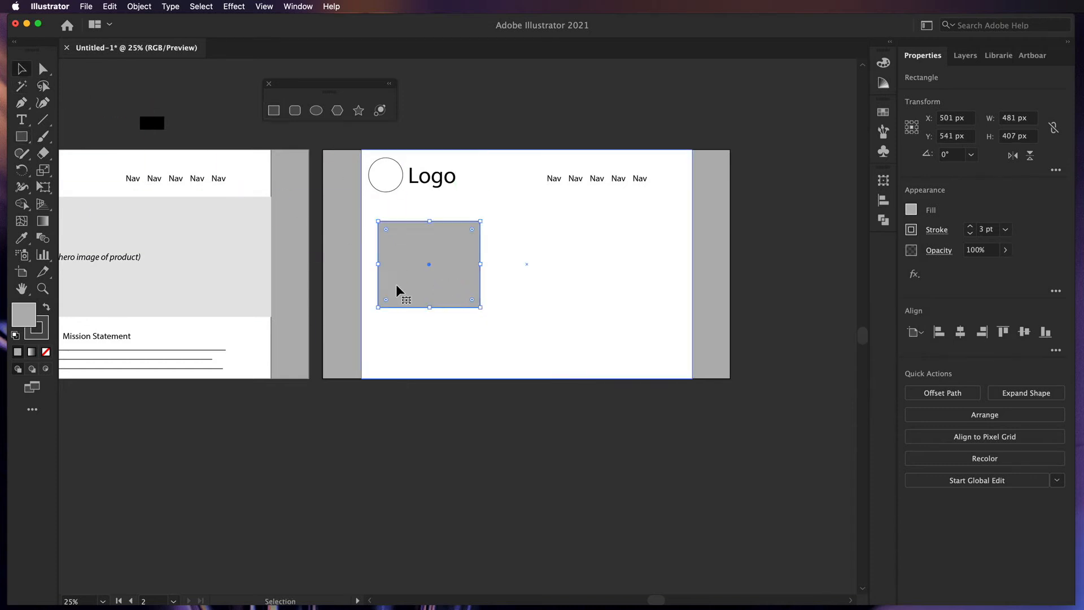
pyautogui.moveTo(481, 307); pyautogui.dragTo(459, 299)
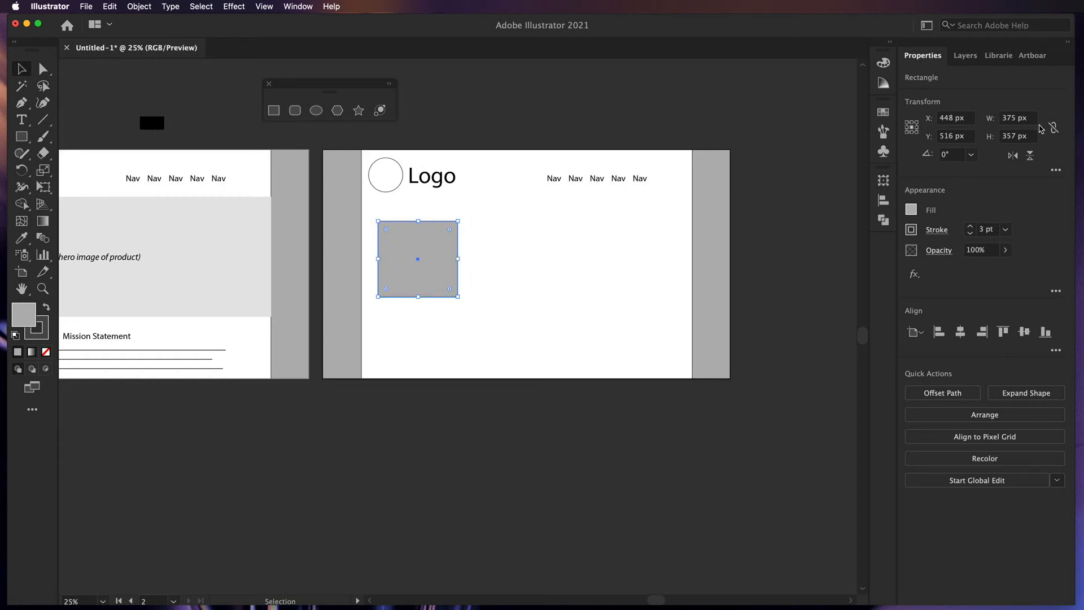
# - Size the grey box to 375 × 357 px in Transform and nudge it right
pyautogui.click(1022, 136)
pyautogui.tripleClick(1022, 136)
pyautogui.write('375')
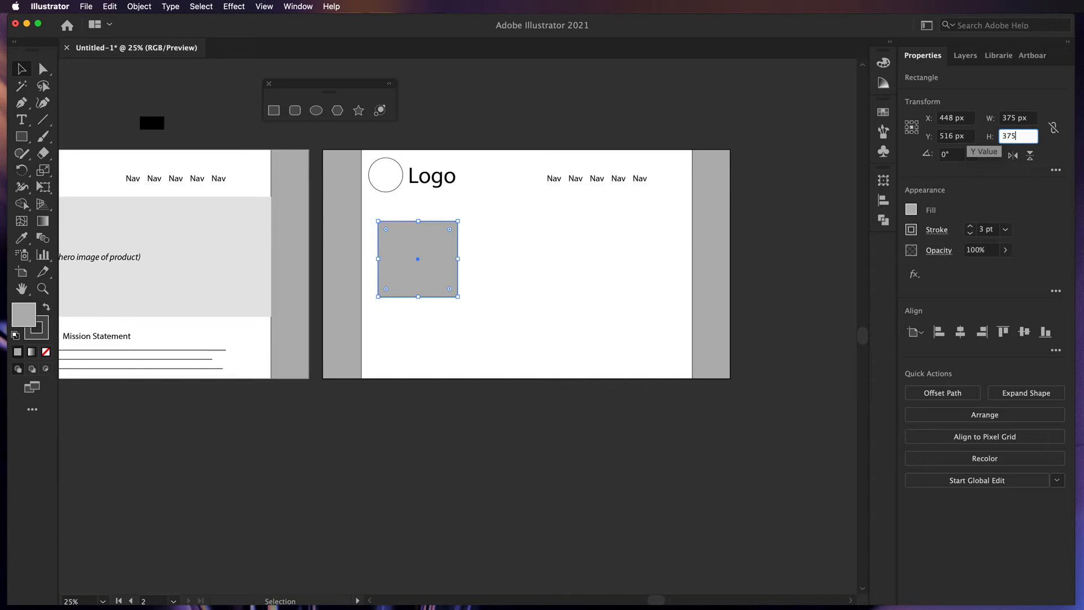
pyautogui.press('Return')
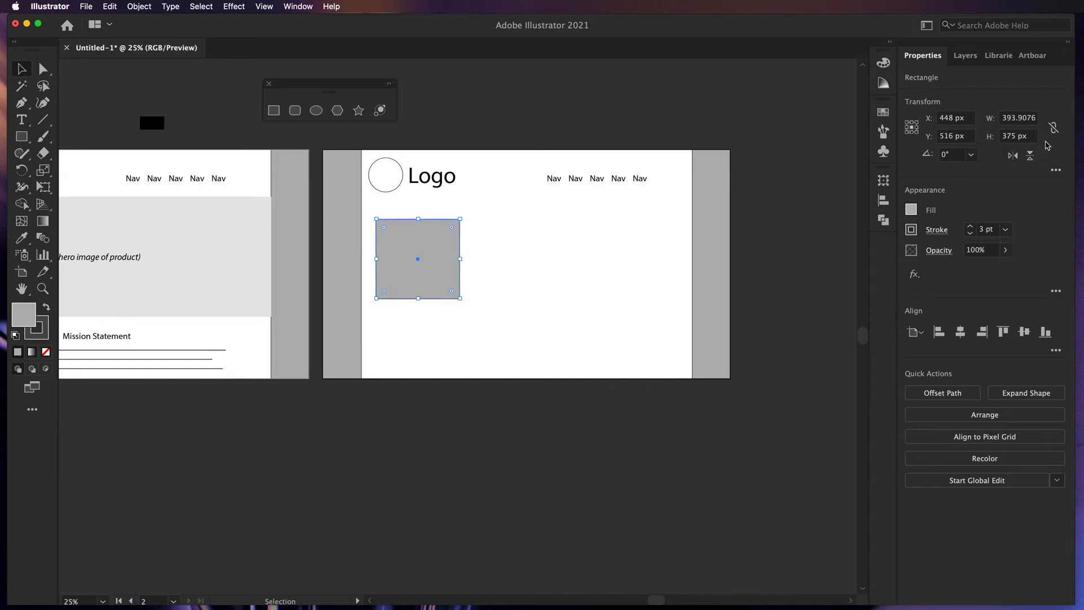
pyautogui.click(1054, 128)
pyautogui.tripleClick(1020, 118)
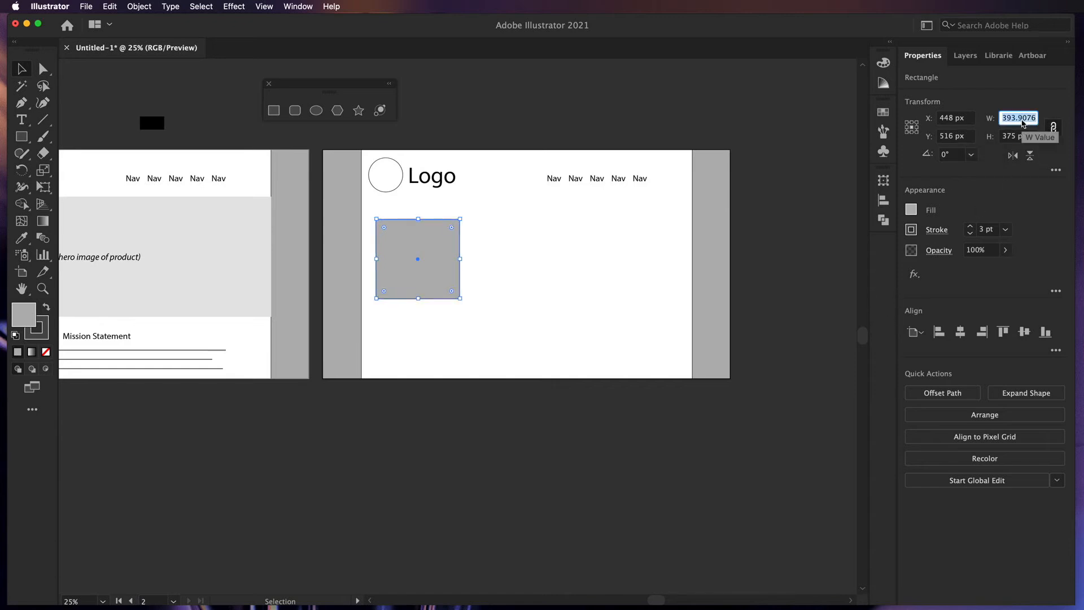
pyautogui.write('375')
pyautogui.press('Return')
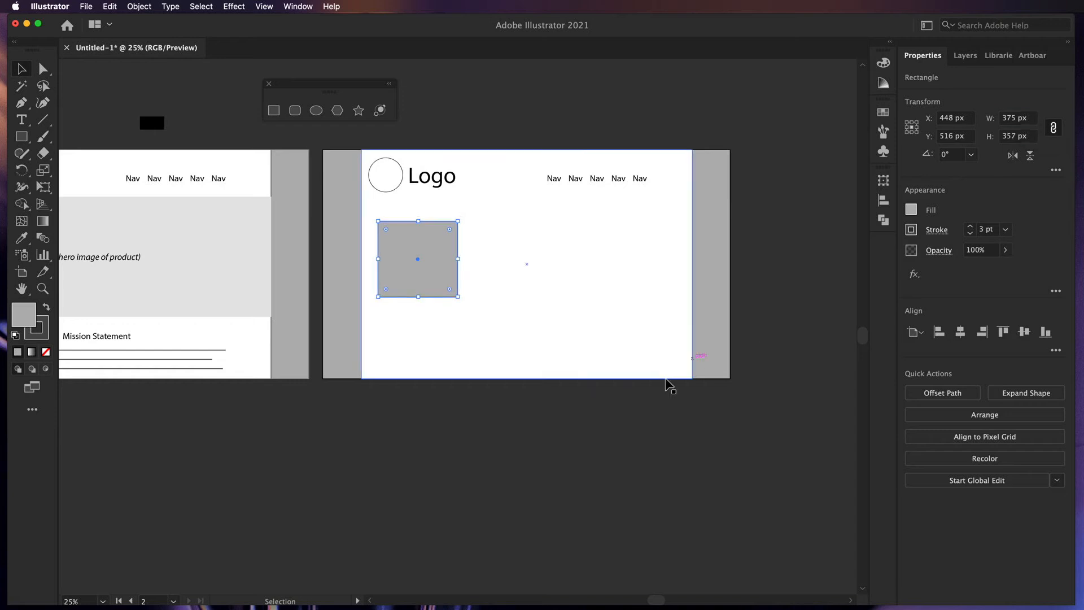
pyautogui.click(592, 432)
pyautogui.moveTo(451, 296); pyautogui.dragTo(649, 286)
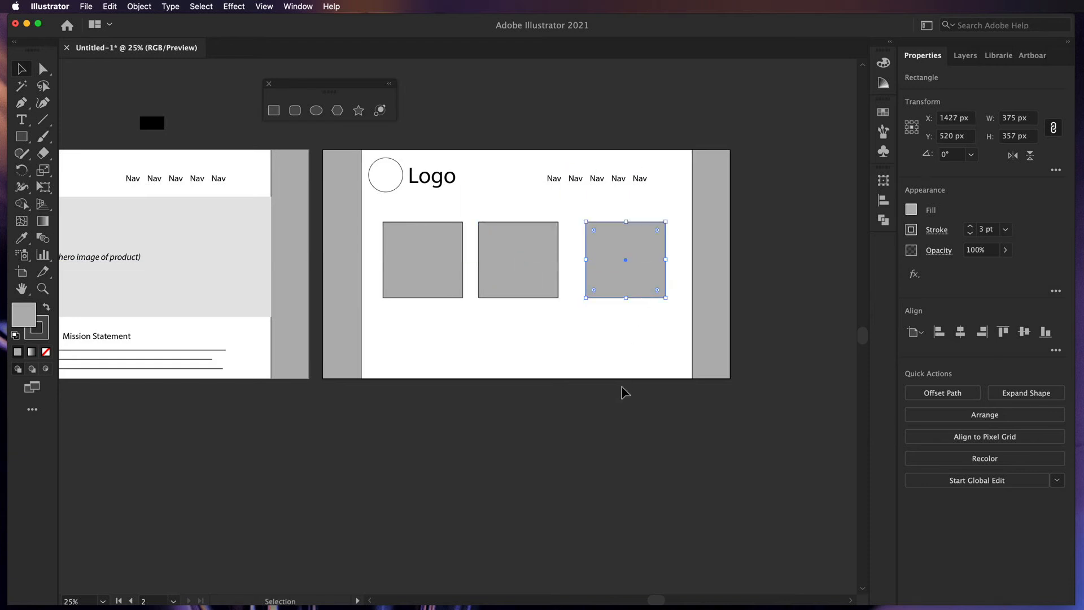
pyautogui.press('super+z')
pyautogui.press('super+z')
# - Add a PROJECT NAME text label and move it under the grey box
pyautogui.click(487, 456)
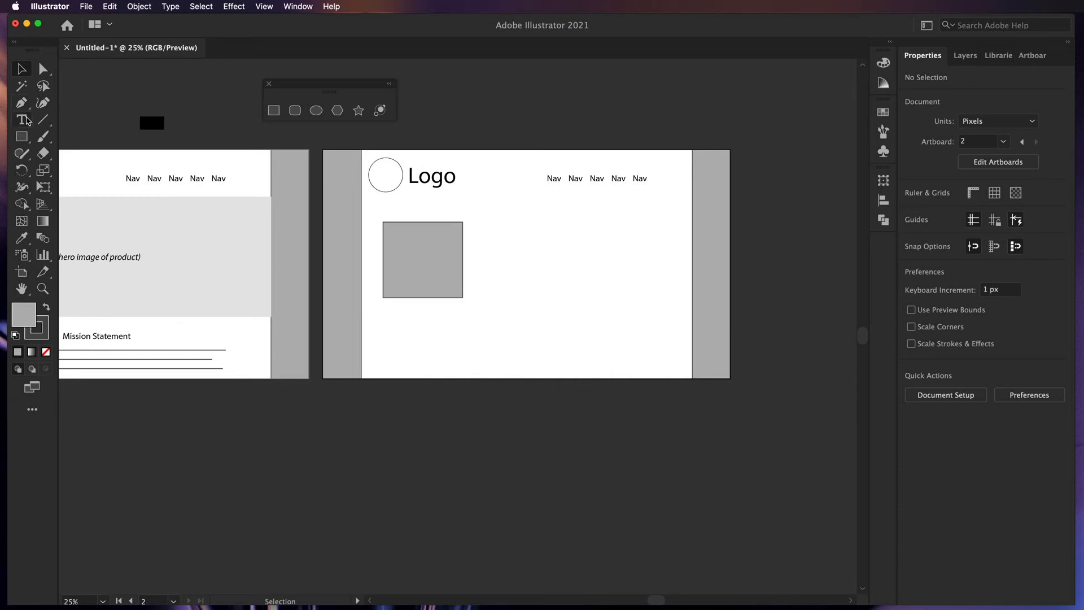
pyautogui.press('t')
pyautogui.click(367, 438)
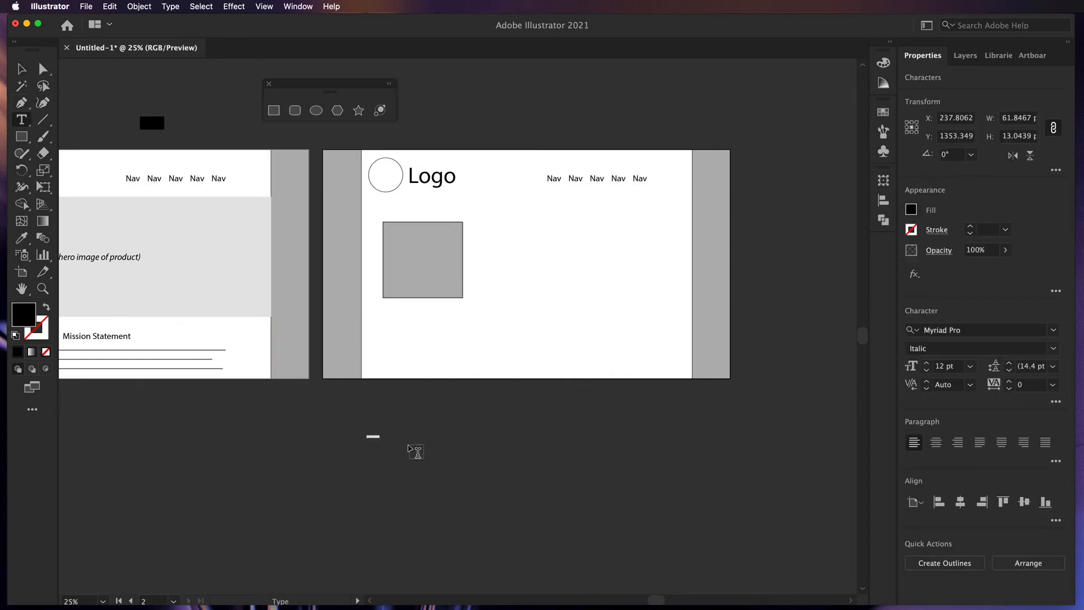
pyautogui.write('(prod')
pyautogui.click(22, 70)
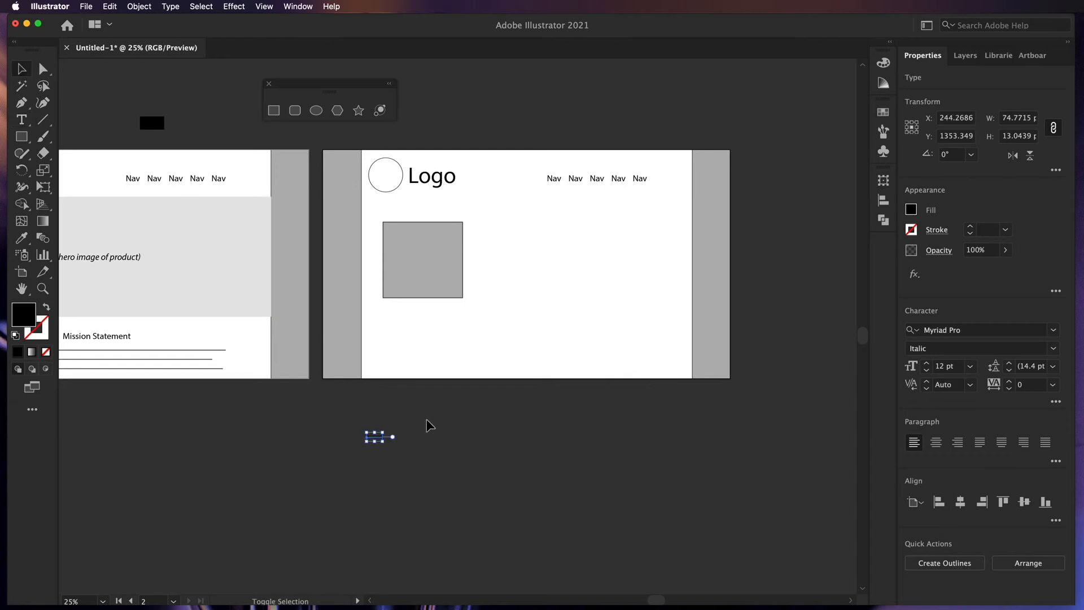
pyautogui.moveTo(387, 434); pyautogui.dragTo(457, 419)
pyautogui.moveTo(420, 431); pyautogui.dragTo(434, 314)
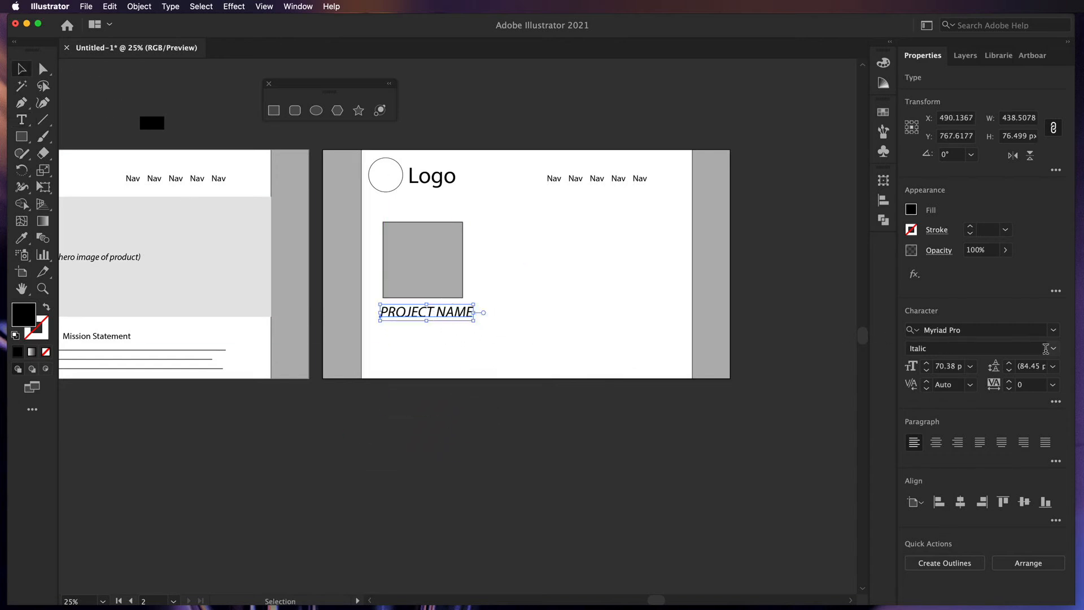
# - Make PROJECT NAME bold, 48 pt, centre-aligned, and centred beneath the box
pyautogui.click(1053, 348)
pyautogui.click(942, 487)
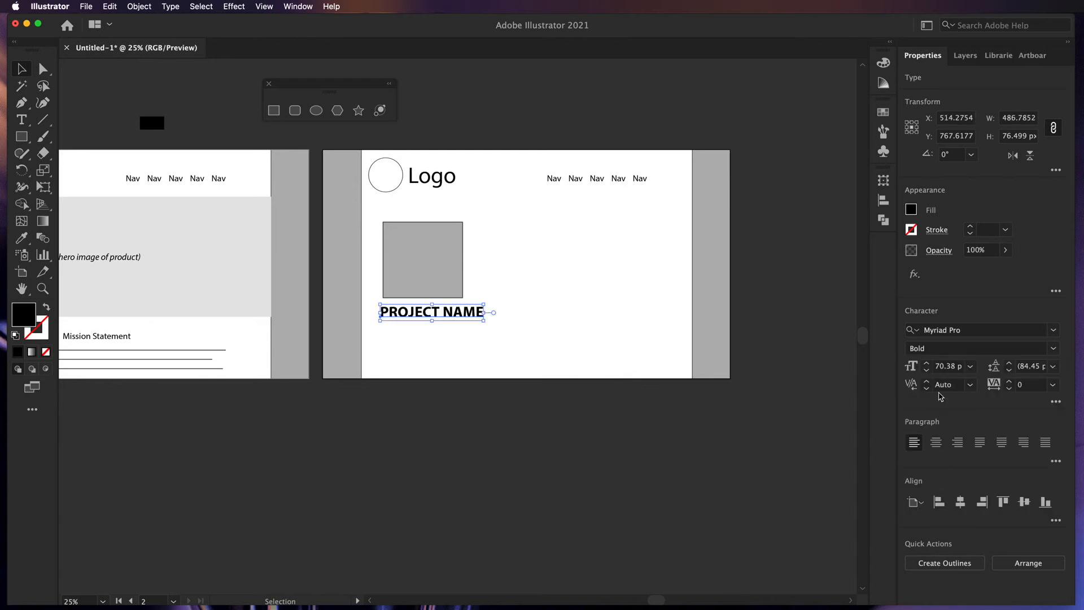
pyautogui.click(969, 368)
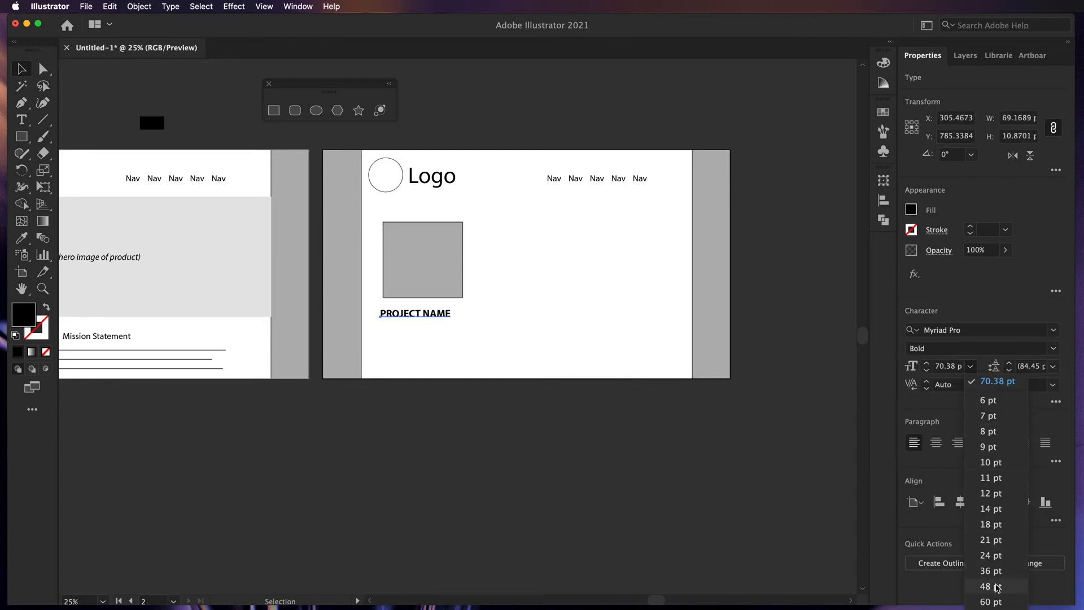
pyautogui.click(982, 586)
pyautogui.click(936, 442)
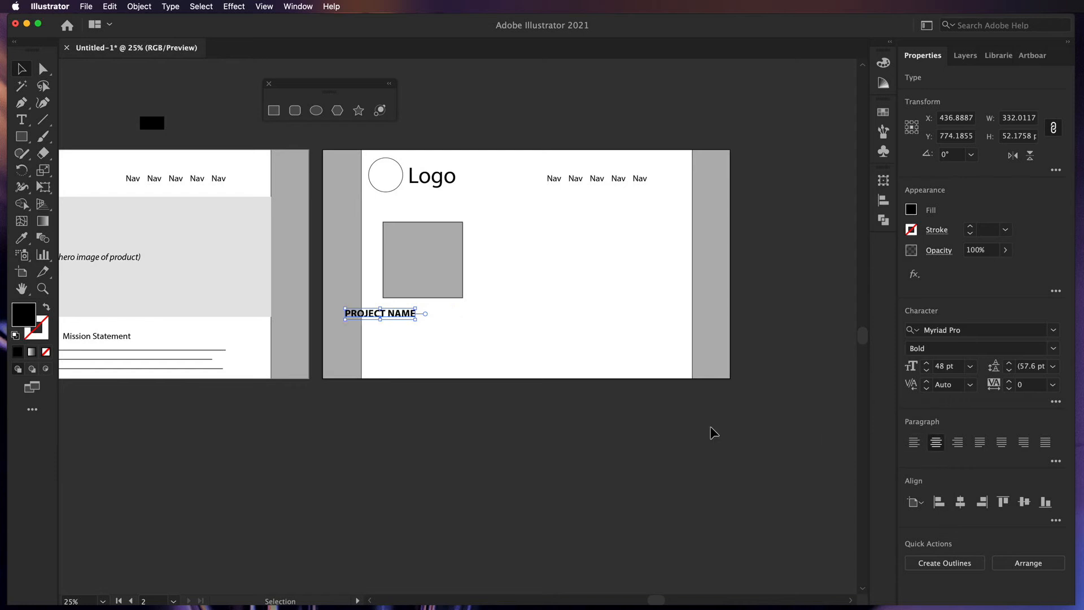
pyautogui.click(472, 430)
pyautogui.moveTo(396, 316); pyautogui.dragTo(437, 310)
pyautogui.click(448, 425)
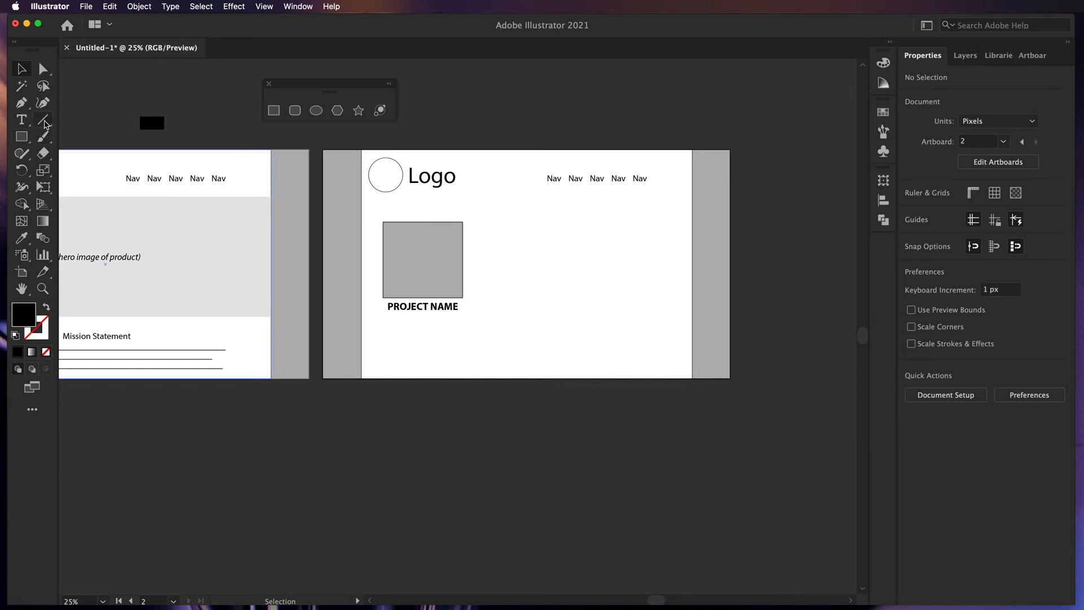
# - Draw a 1 pt horizontal line just below PROJECT NAME
pyautogui.click(43, 119)
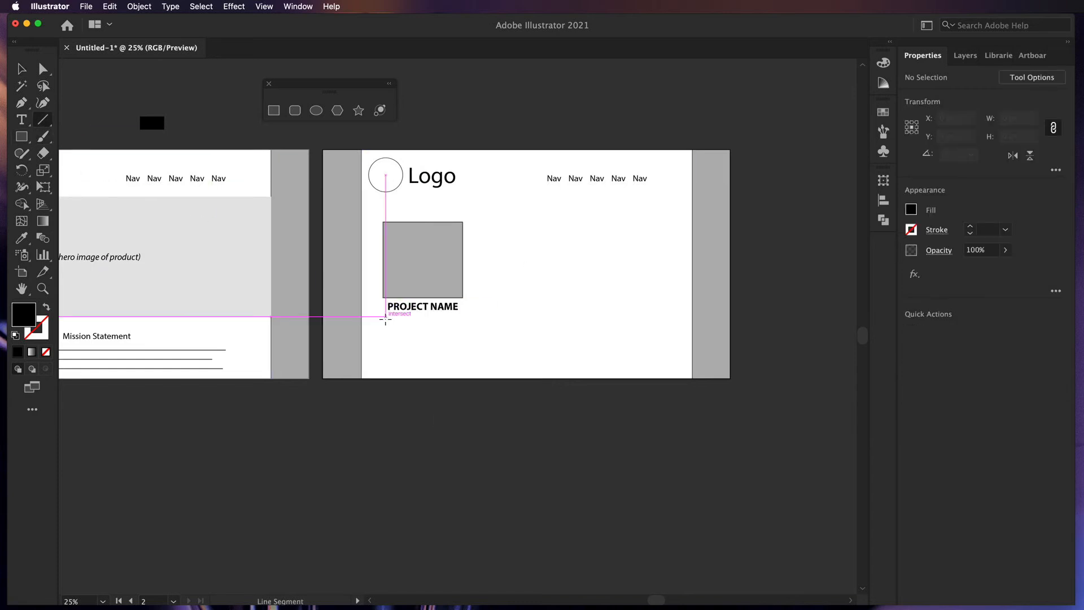
pyautogui.moveTo(385, 316); pyautogui.dragTo(458, 320)
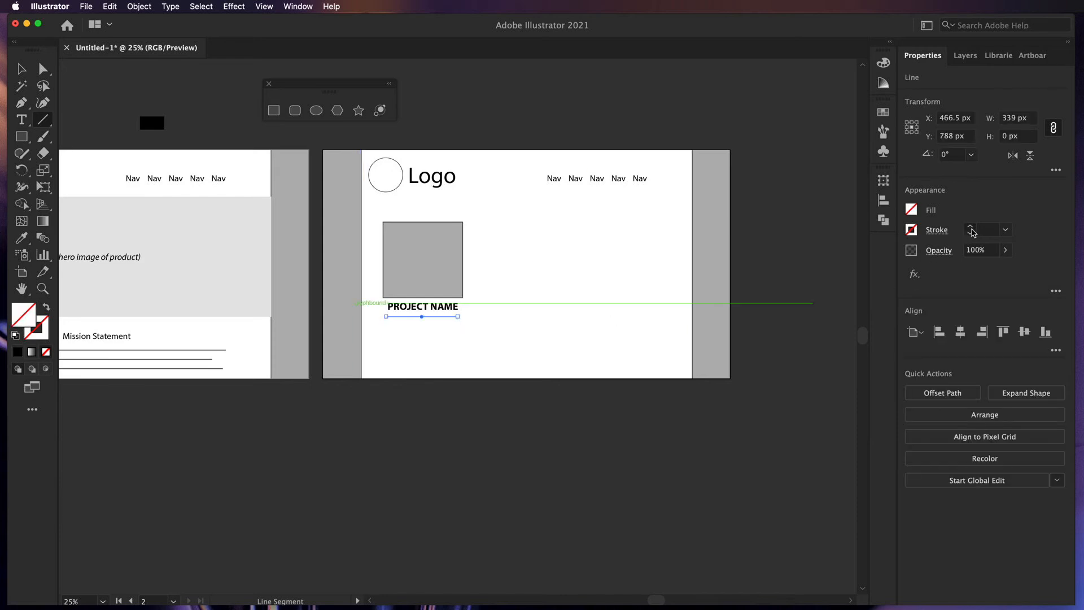
pyautogui.click(970, 227)
pyautogui.click(22, 70)
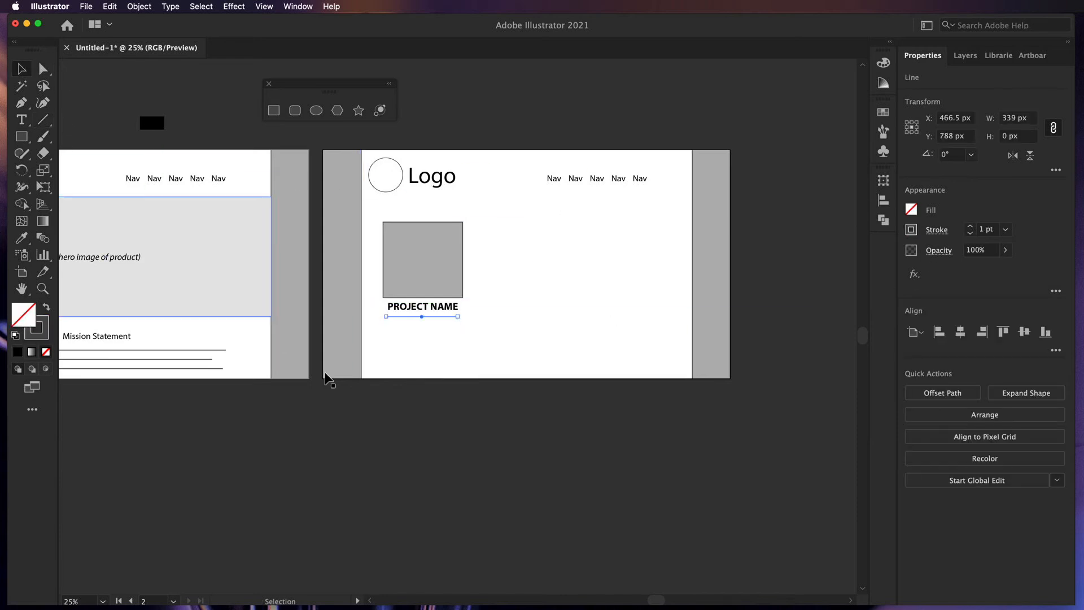
pyautogui.click(414, 444)
pyautogui.click(421, 317)
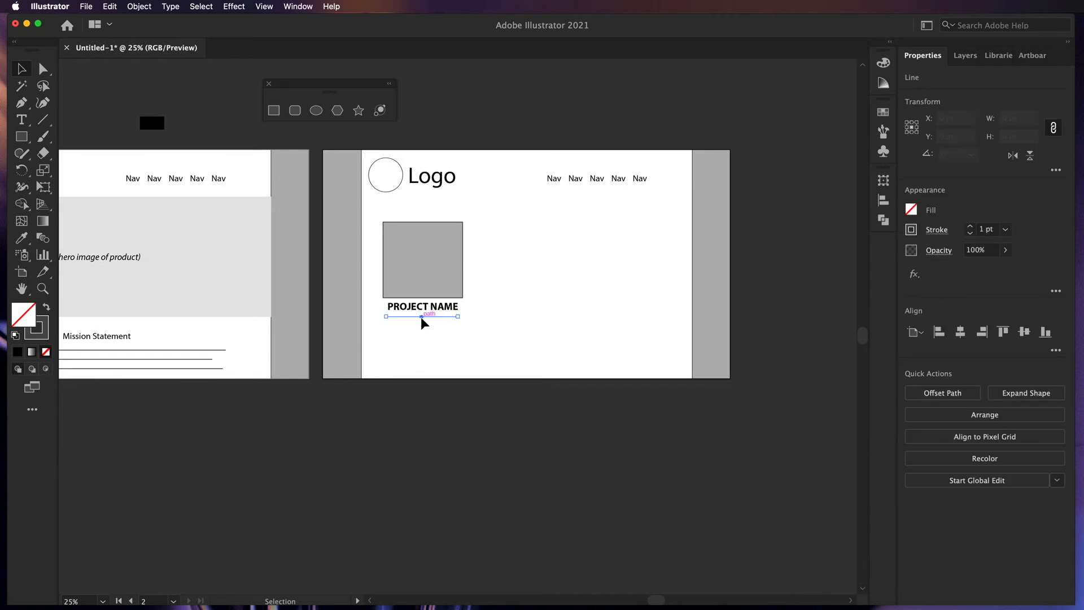
pyautogui.moveTo(414, 321); pyautogui.dragTo(415, 328)
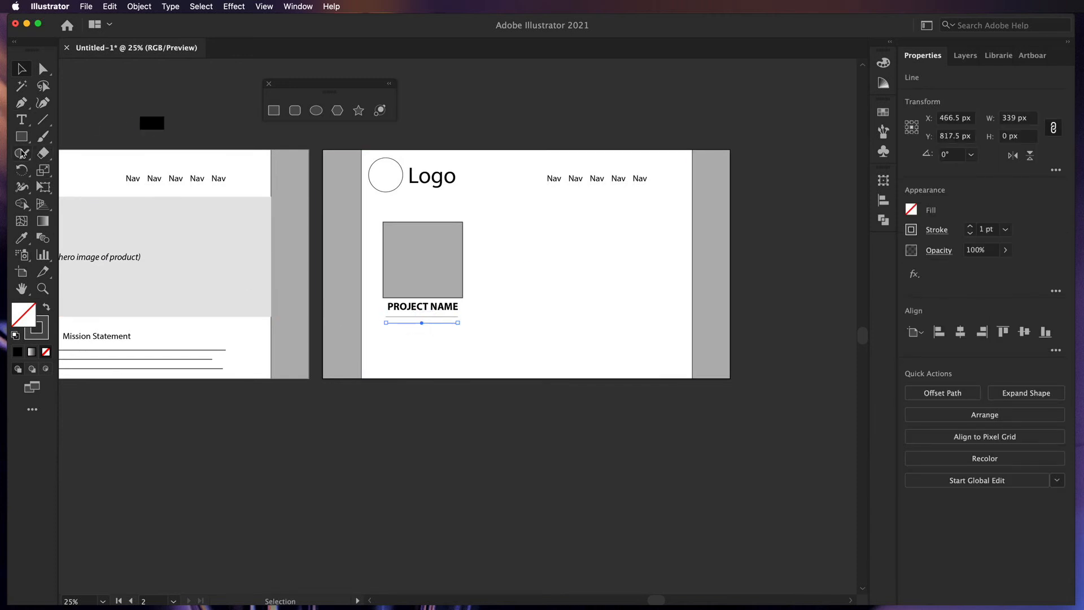
# - Draw a small 213 × 59 px box below the line
pyautogui.click(22, 136)
pyautogui.moveTo(400, 330); pyautogui.dragTo(443, 342)
pyautogui.moveTo(445, 342); pyautogui.dragTo(444, 342)
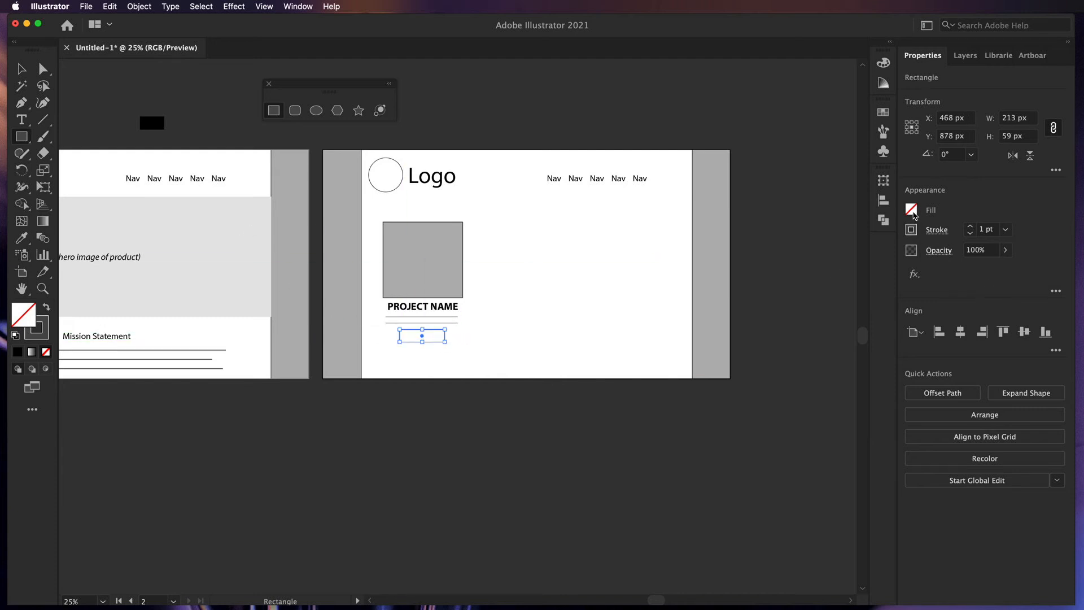
# - Fill the small button rectangle with dark grey
pyautogui.click(912, 210)
pyautogui.click(797, 302)
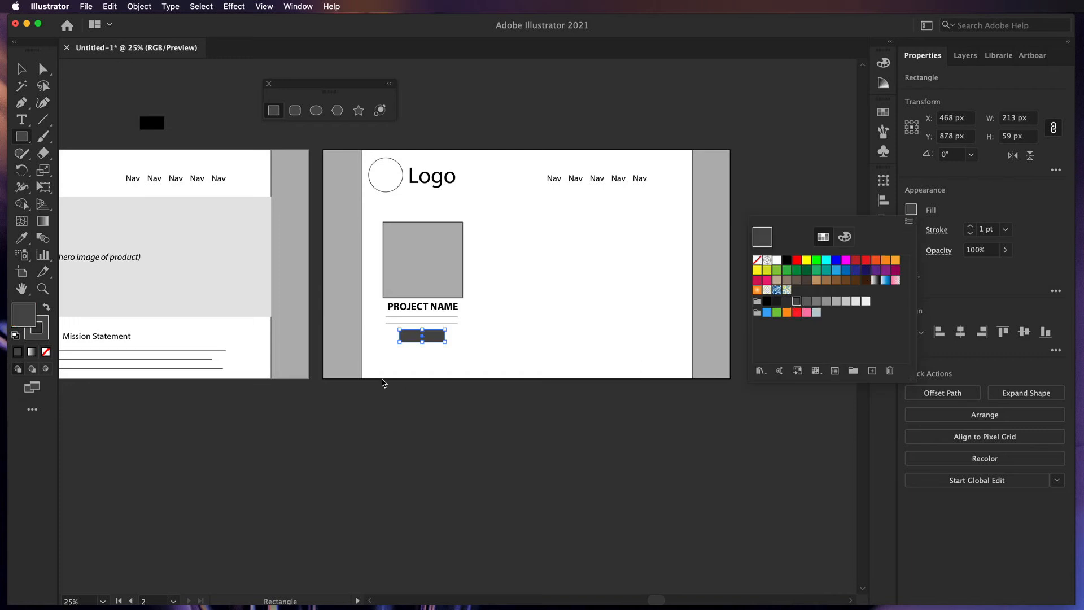
pyautogui.click(21, 71)
pyautogui.click(22, 70)
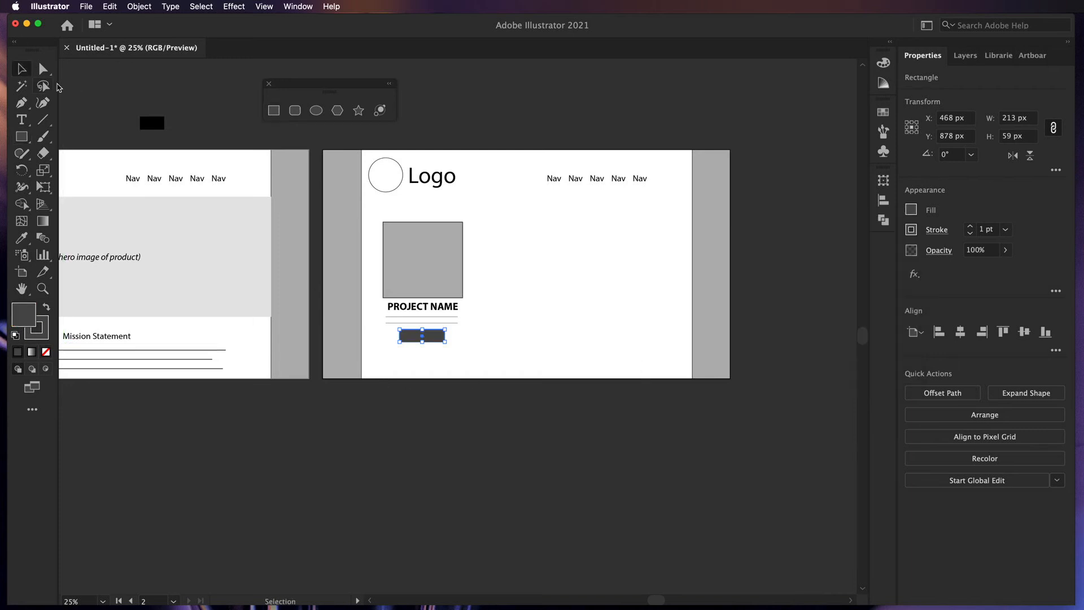
pyautogui.click(92, 88)
# - Add white LEARN MORE text and move it onto the dark button
pyautogui.click(22, 120)
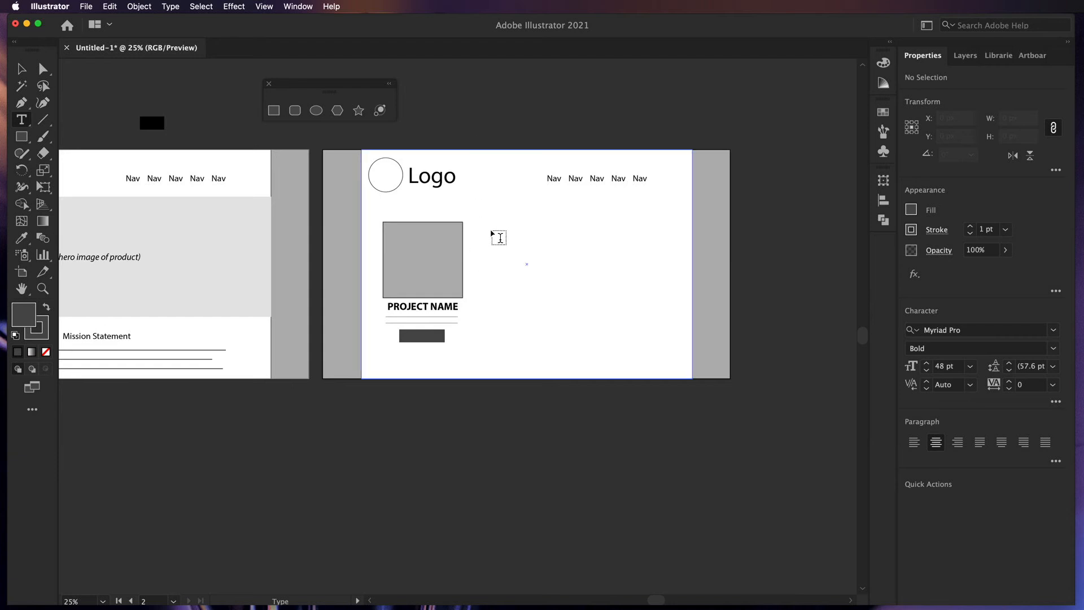
pyautogui.click(503, 103)
pyautogui.write('LEARN MORE')
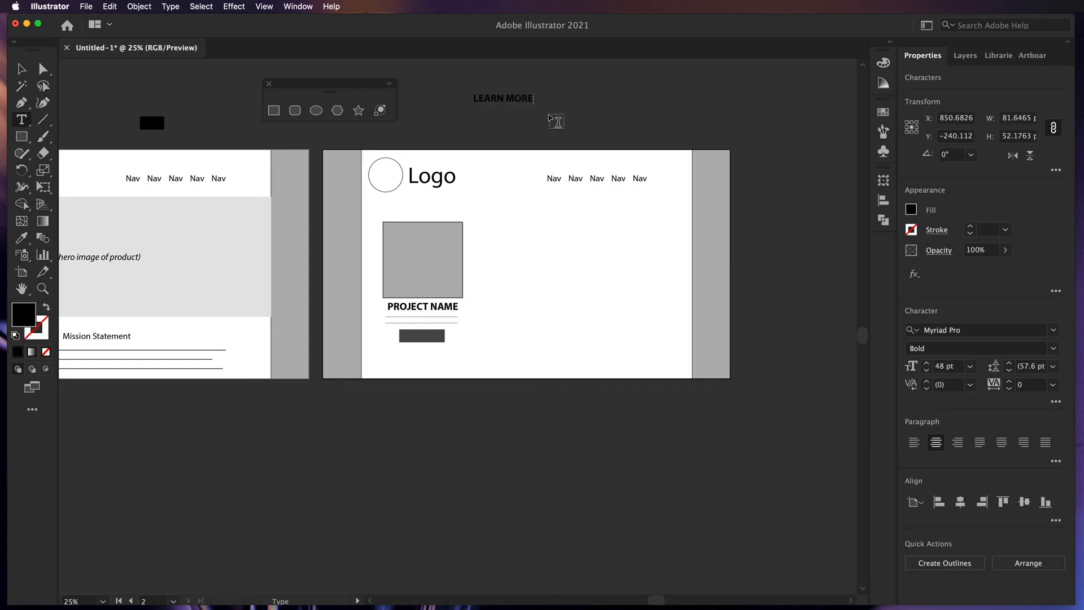
pyautogui.press('super+a')
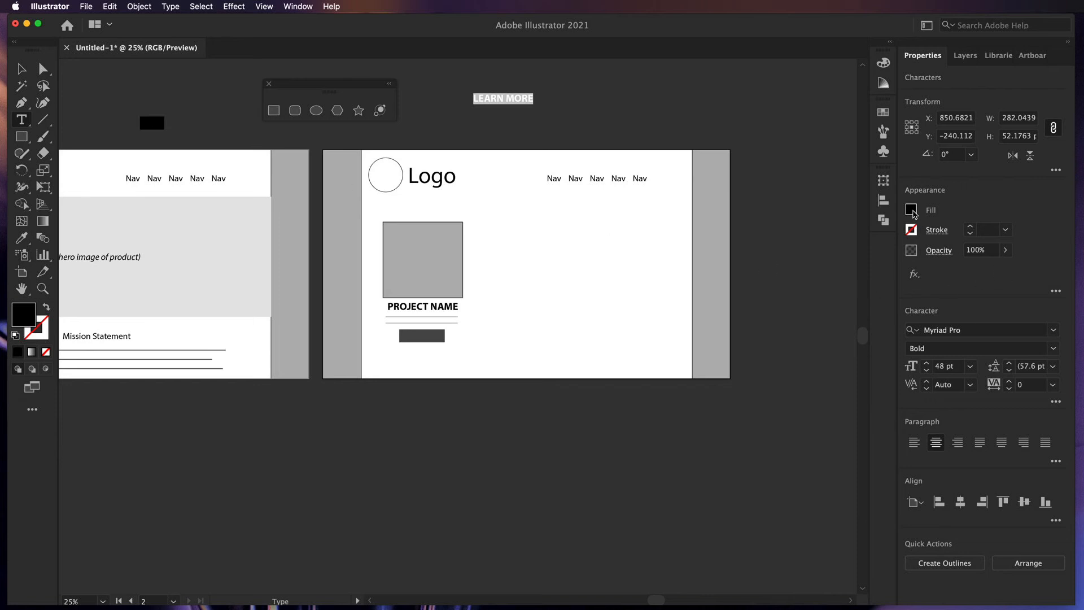
pyautogui.click(911, 210)
pyautogui.click(777, 261)
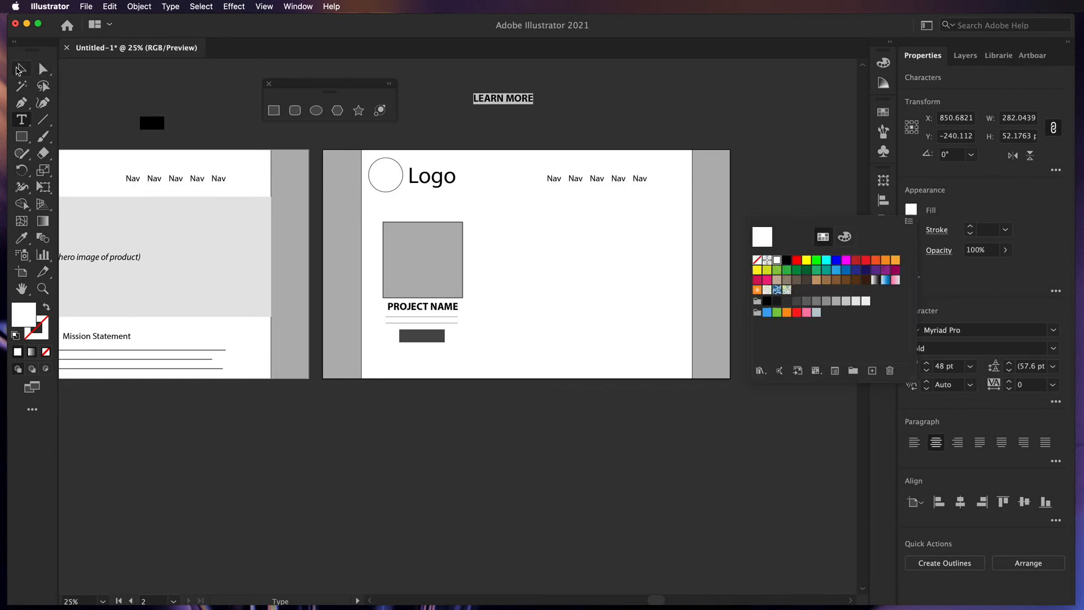
pyautogui.click(18, 71)
pyautogui.click(18, 68)
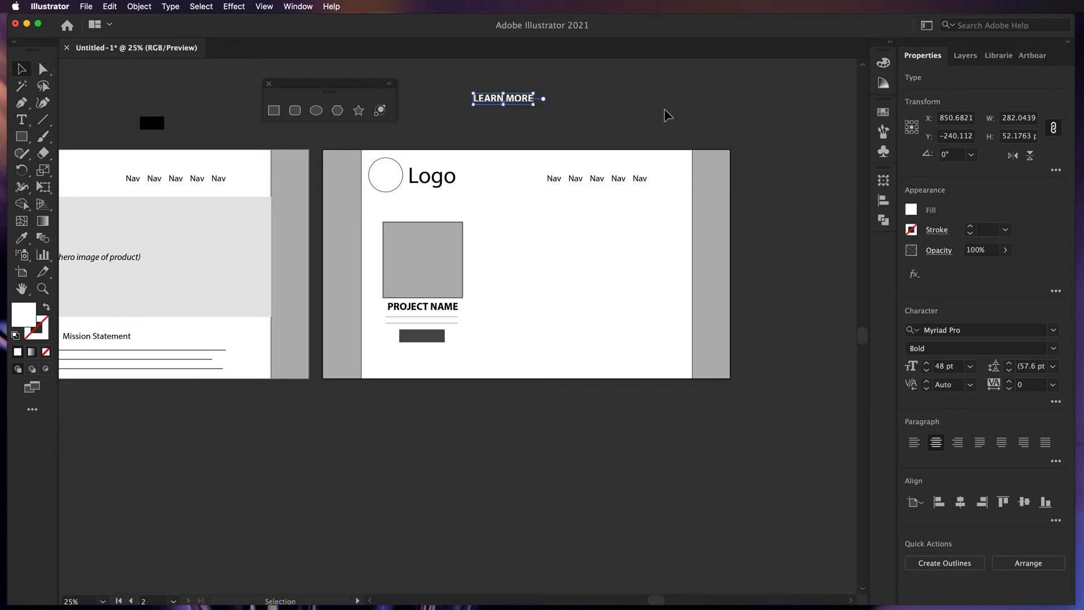
pyautogui.click(537, 109)
pyautogui.moveTo(530, 104); pyautogui.dragTo(457, 340)
# - Shrink the LEARN MORE label to 28 pt and centre it on the button
pyautogui.click(927, 371)
pyautogui.click(926, 371)
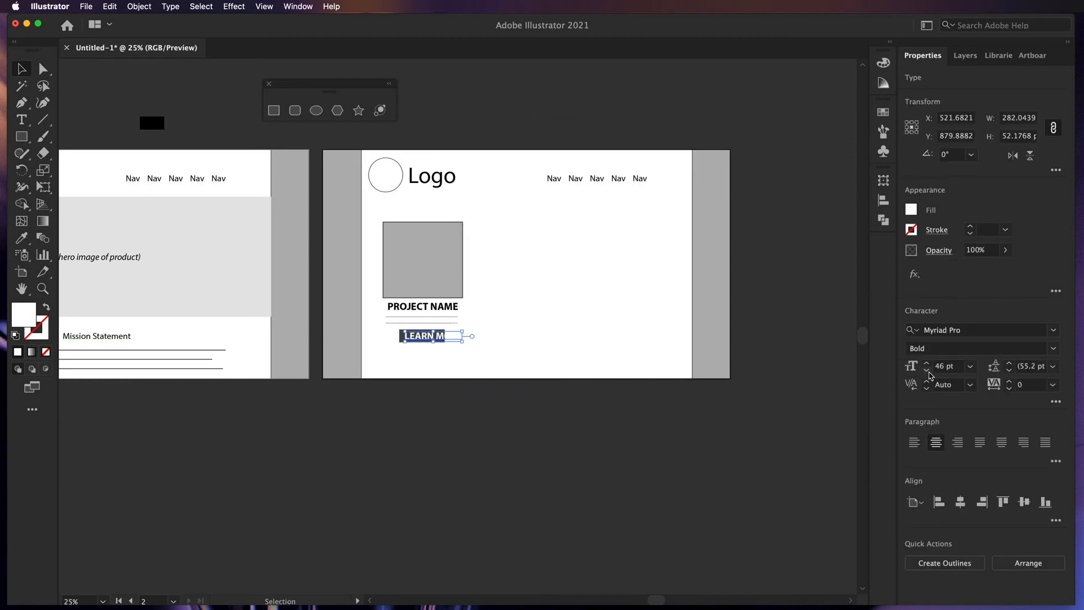
pyautogui.click(926, 370)
pyautogui.click(926, 371)
pyautogui.click(927, 371)
pyautogui.click(971, 367)
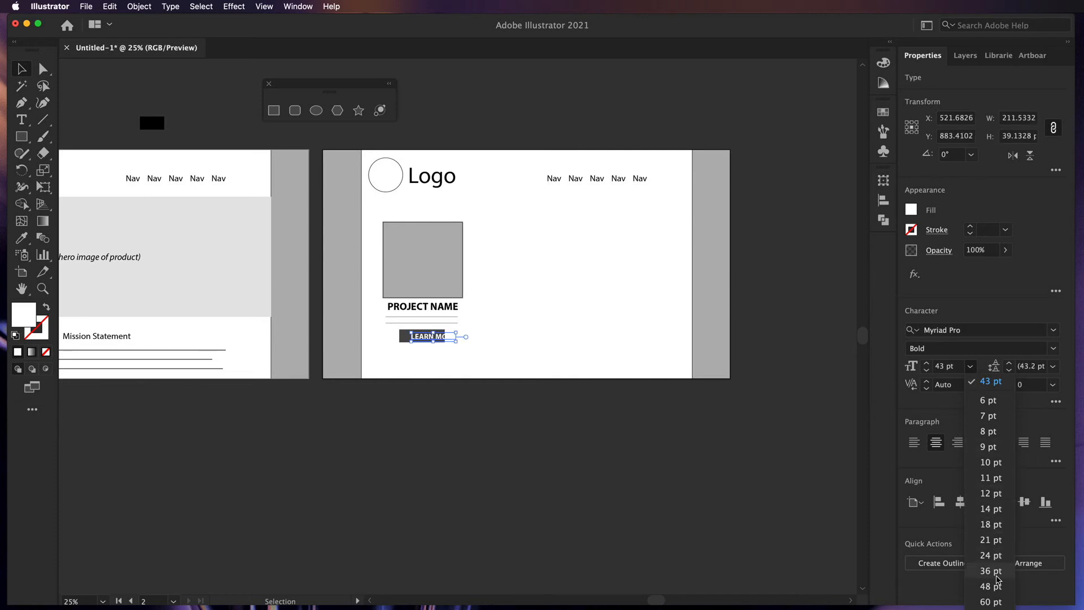
pyautogui.click(997, 570)
pyautogui.click(637, 474)
pyautogui.moveTo(433, 345); pyautogui.dragTo(424, 345)
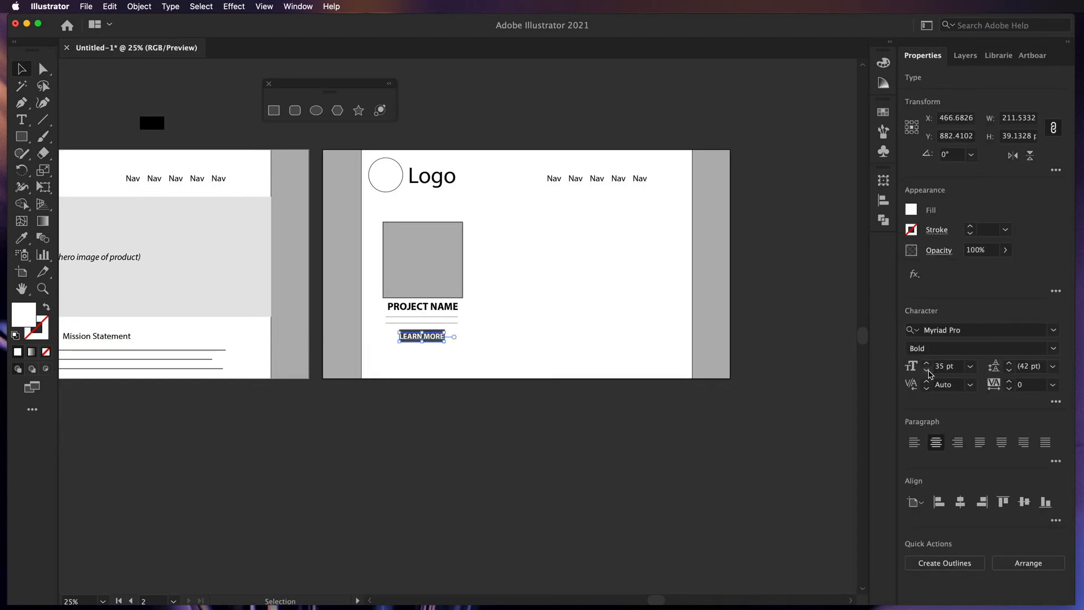
pyautogui.click(927, 371)
pyautogui.click(927, 371)
pyautogui.click(927, 371)
pyautogui.click(927, 371)
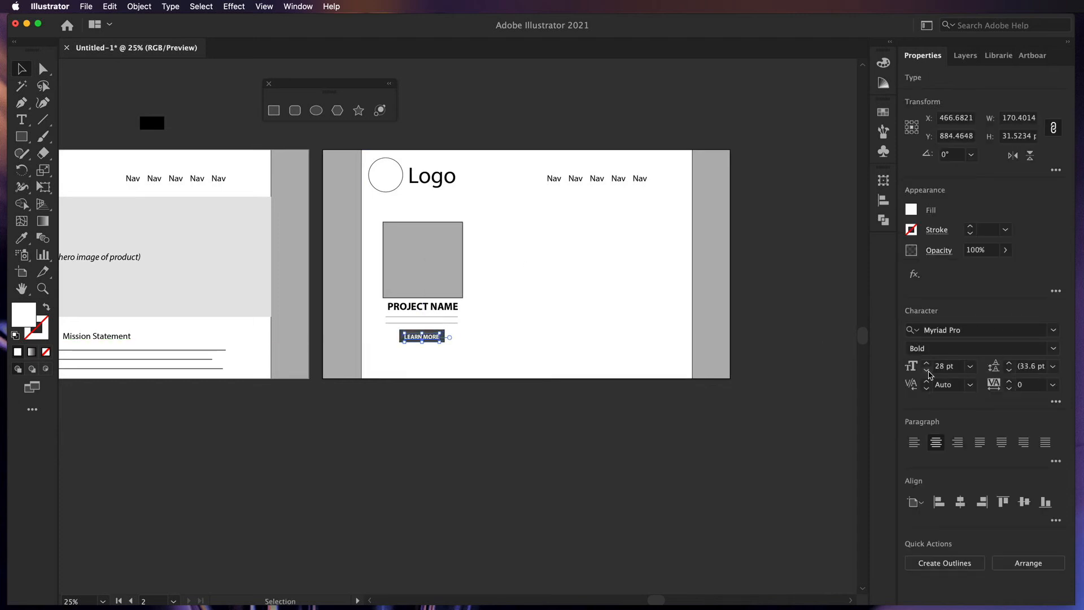
pyautogui.click(710, 463)
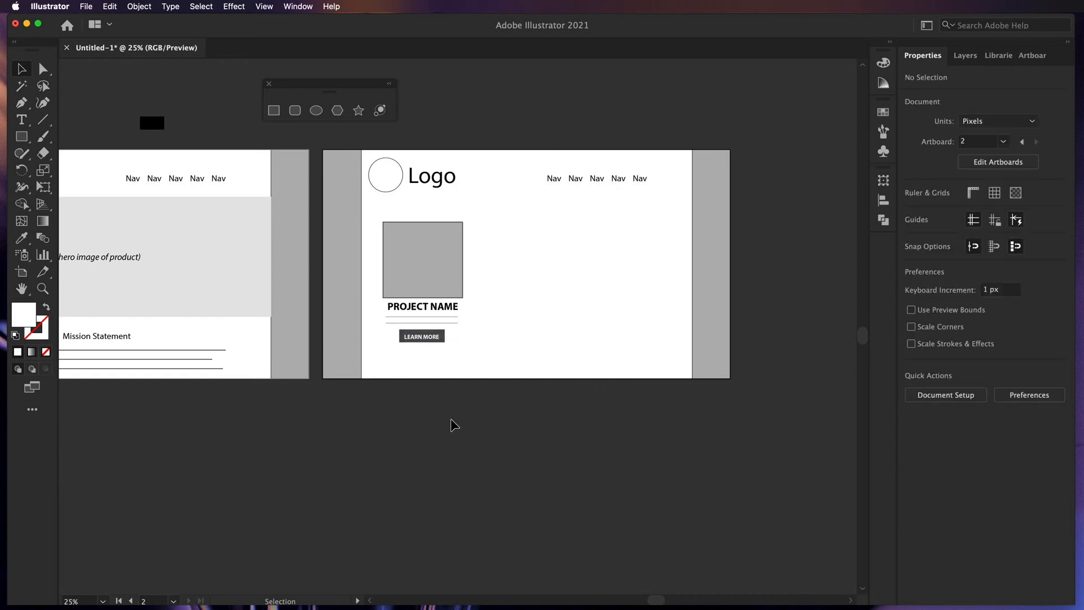
# - Duplicate the project card twice to the right, making three cards
pyautogui.moveTo(463, 403); pyautogui.dragTo(392, 257)
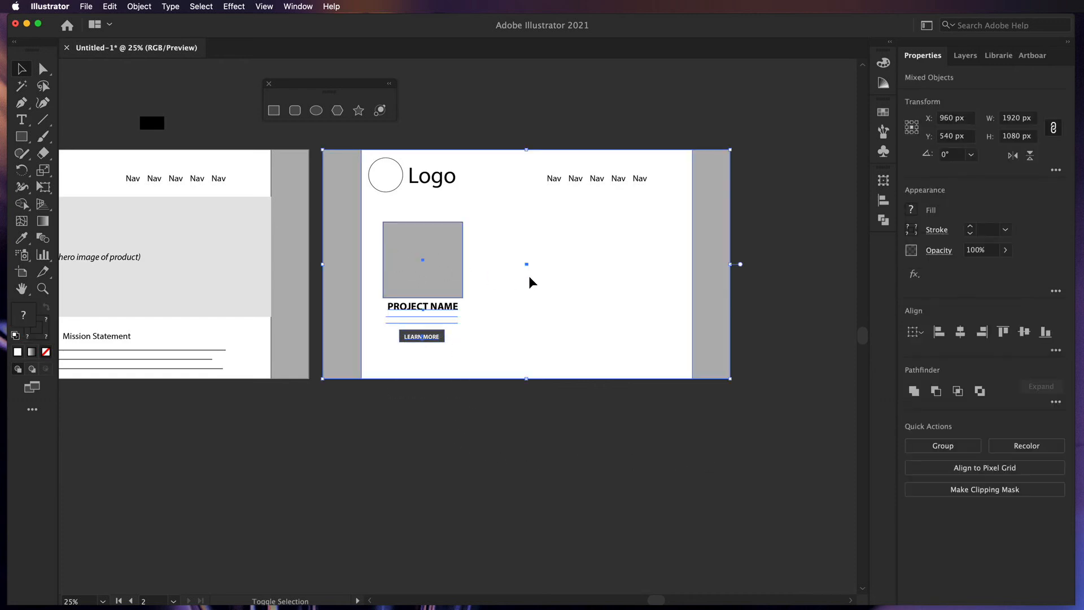
pyautogui.click(648, 302)
pyautogui.click(436, 274)
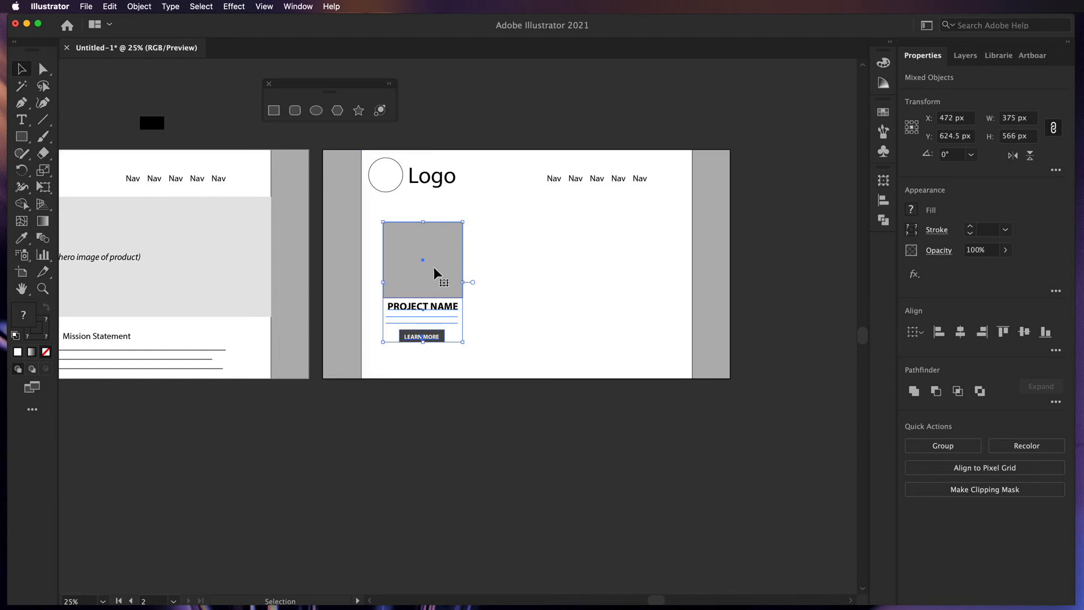
pyautogui.moveTo(426, 275); pyautogui.dragTo(534, 277)
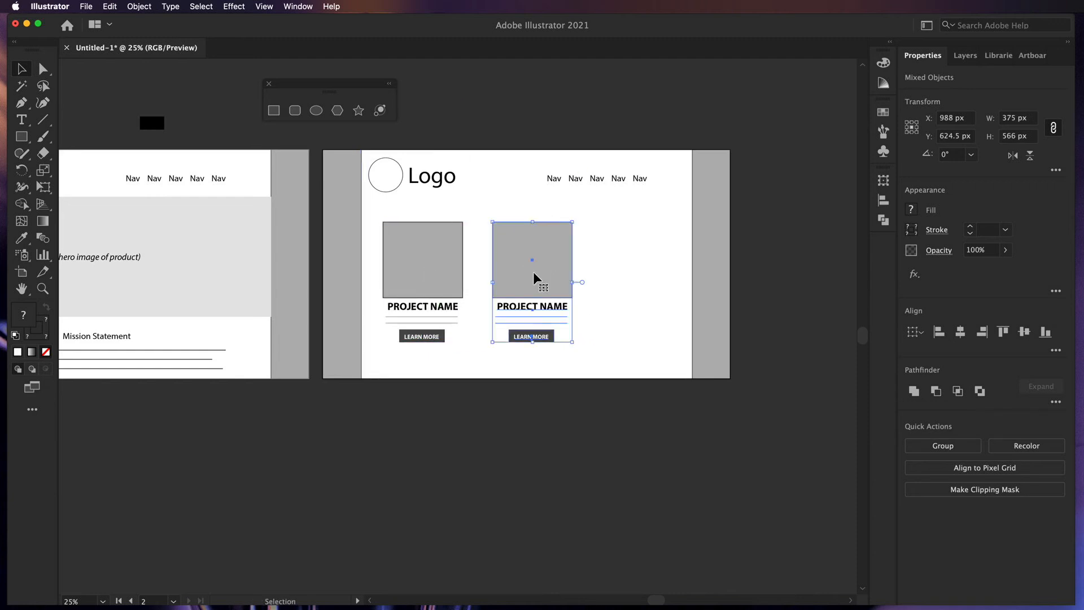
pyautogui.press('super+d')
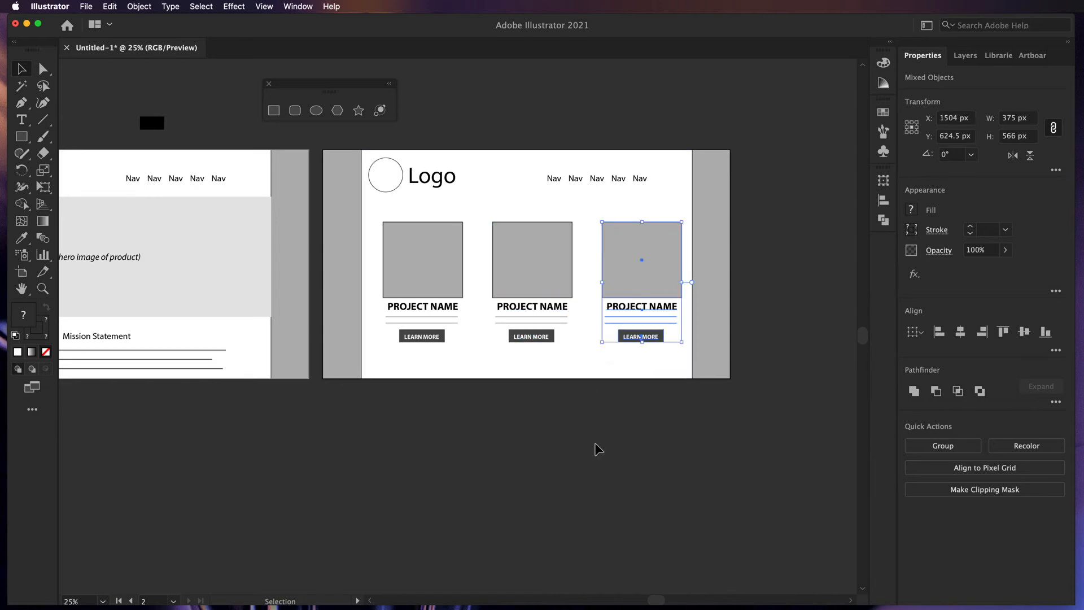
# - Nudge the row of three cards left and raise it toward the header
pyautogui.click(599, 449)
pyautogui.moveTo(598, 357); pyautogui.dragTo(380, 249)
pyautogui.keyDown('shift'); pyautogui.click(641, 368); pyautogui.keyUp('shift')
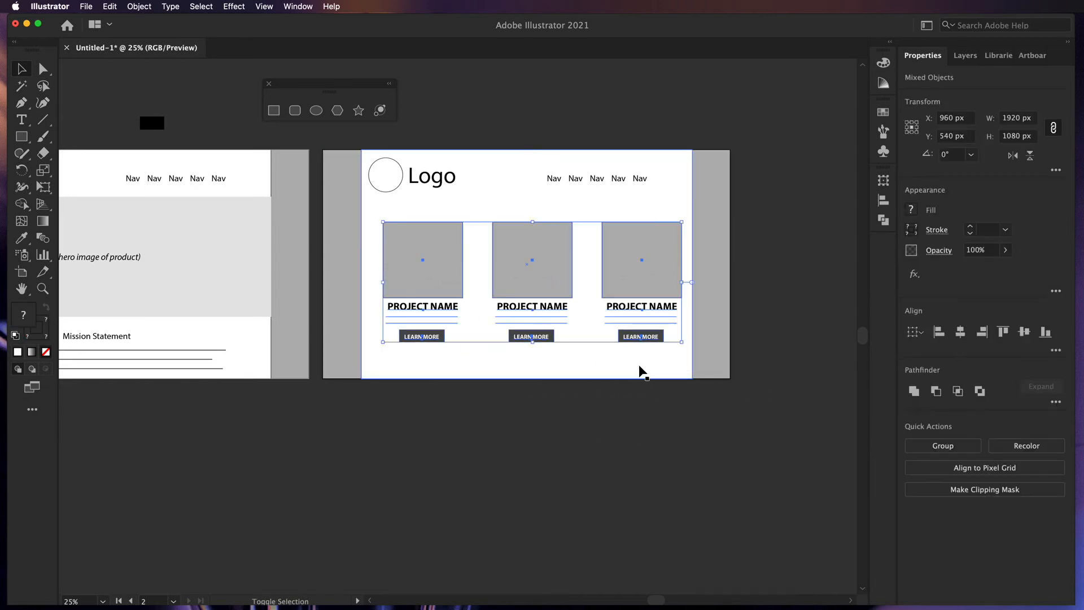
pyautogui.press('Left')
pyautogui.press('Left')
pyautogui.press('Left')
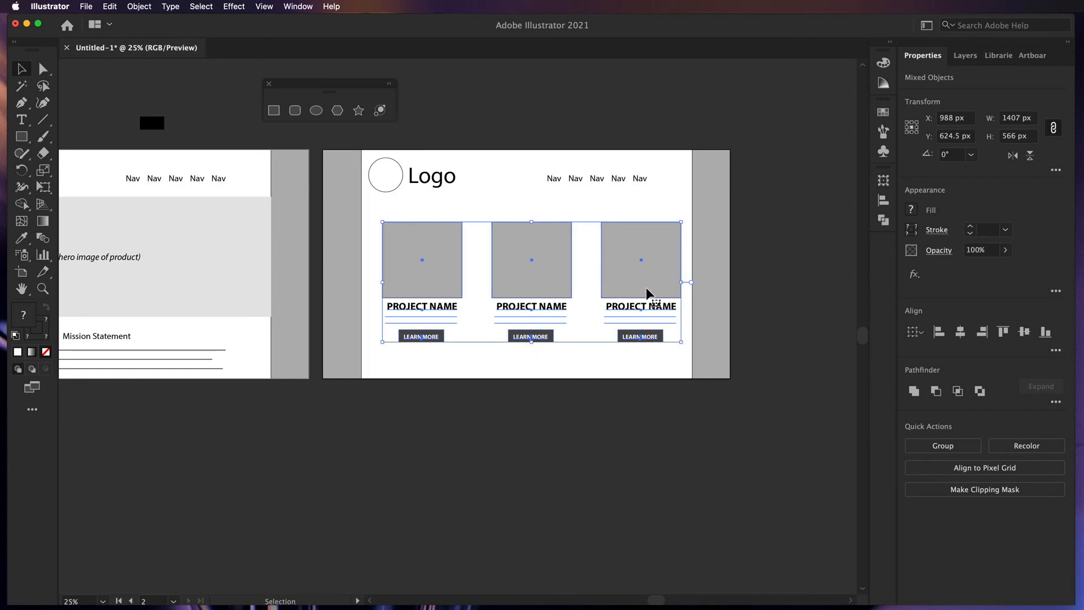
pyautogui.press('Left')
pyautogui.press('Left')
pyautogui.press('Left')
pyautogui.press('Left')
pyautogui.press('Left')
pyautogui.press('Left')
pyautogui.press('Left')
pyautogui.press('Left')
pyautogui.press('Left')
pyautogui.press('Left')
pyautogui.press('Left')
pyautogui.press('Left')
pyautogui.press('Left')
pyautogui.press('Left')
pyautogui.press('Left')
pyautogui.press('Left')
pyautogui.press('Left')
pyautogui.press('Left')
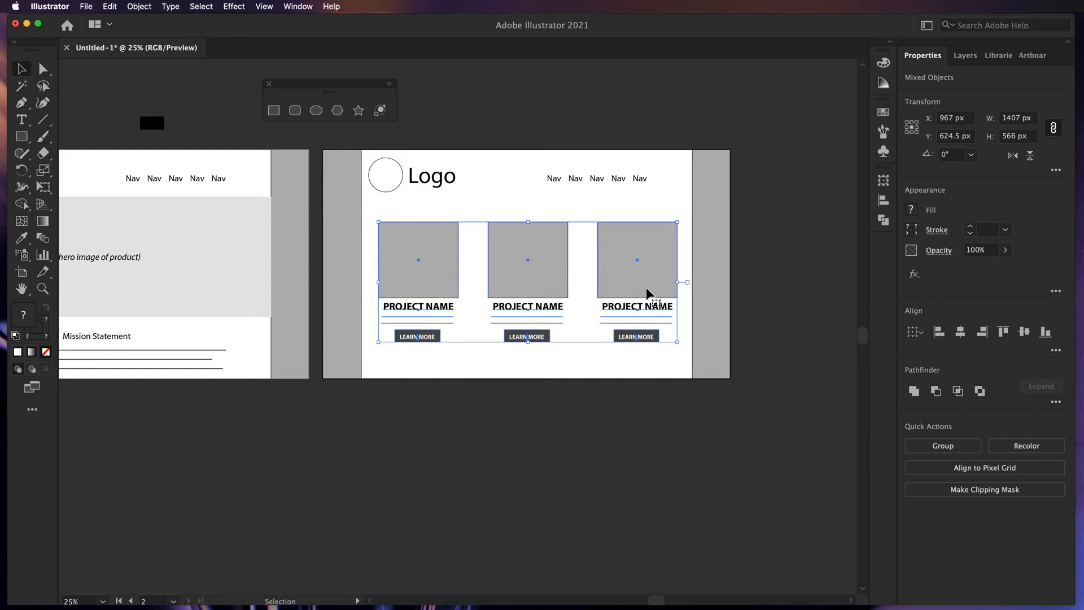
pyautogui.moveTo(626, 288); pyautogui.dragTo(628, 277)
pyautogui.click(695, 401)
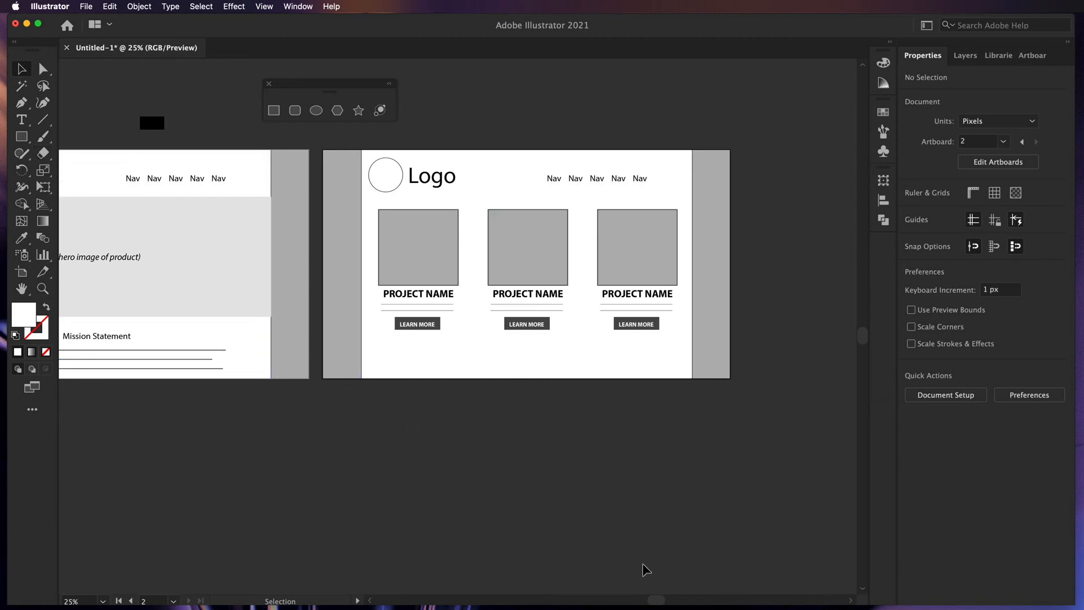
# - Copy the three cards straight down as a second row, excluding the page background
pyautogui.moveTo(679, 412); pyautogui.dragTo(418, 263)
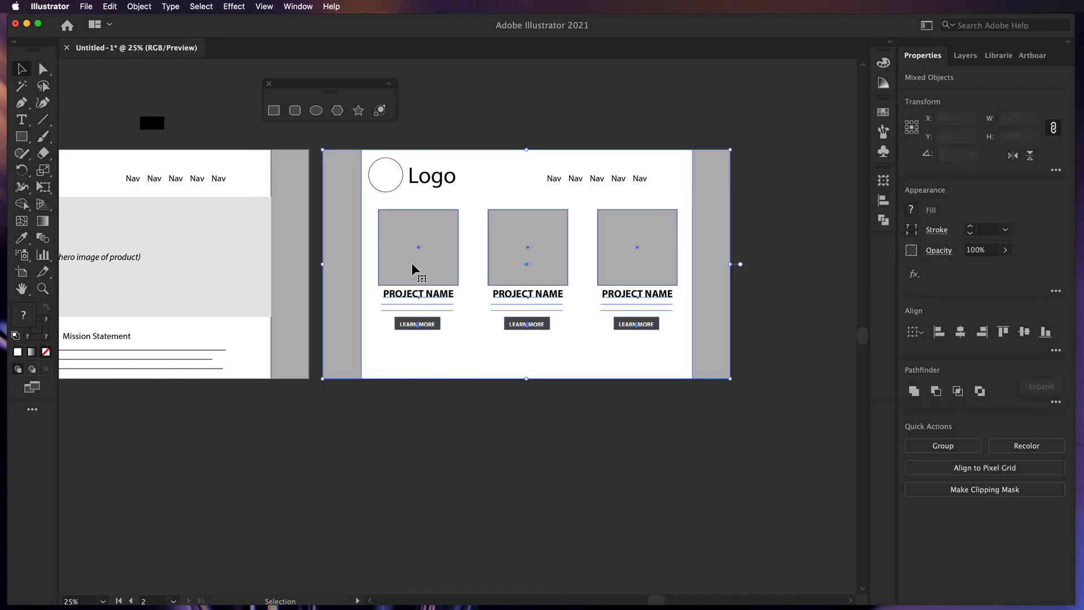
pyautogui.keyDown('shift'); pyautogui.click(649, 361); pyautogui.keyUp('shift')
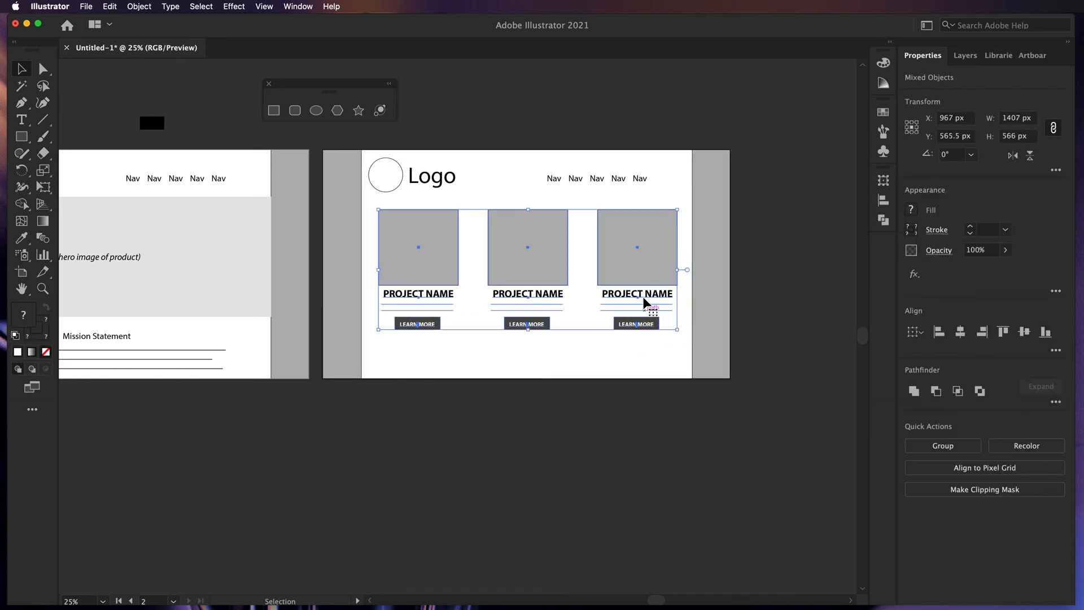
pyautogui.moveTo(644, 270); pyautogui.dragTo(641, 405)
pyautogui.click(745, 445)
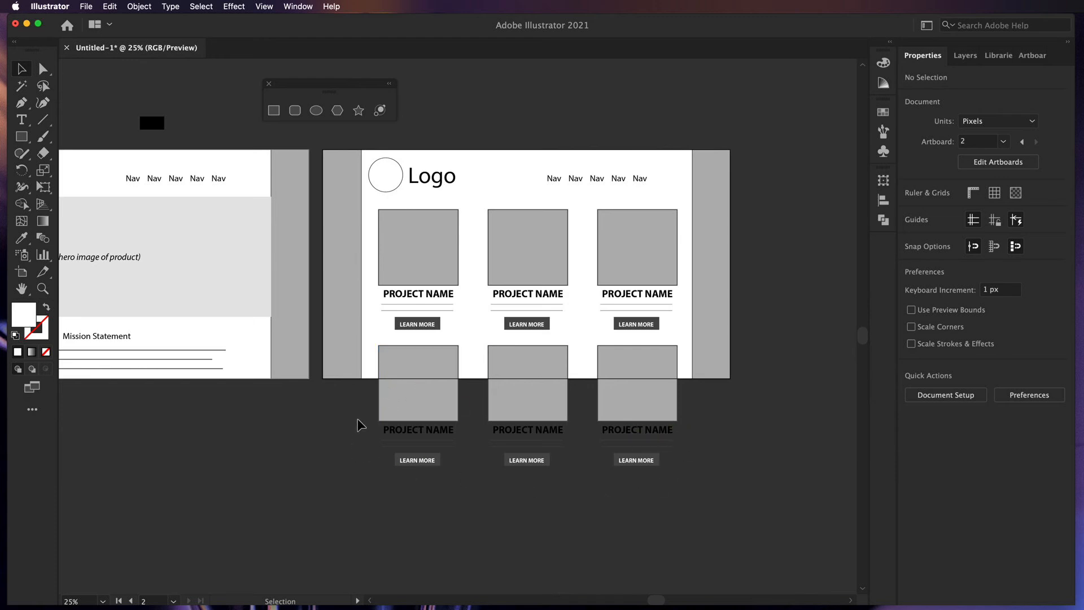
# - Revert an attempted artboard extension and zoom out to show both pages
pyautogui.click(22, 271)
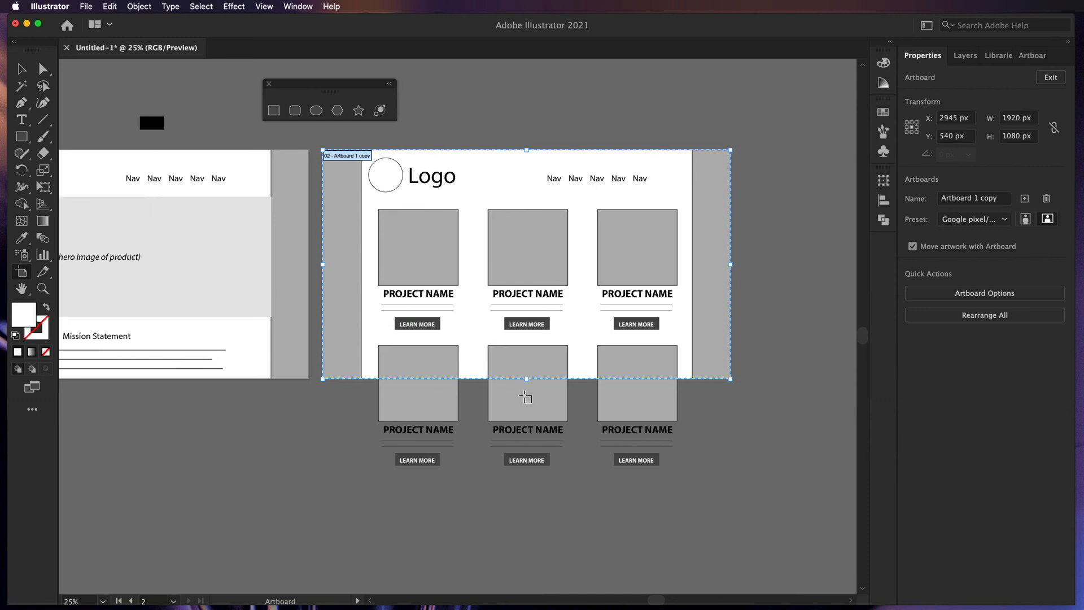
pyautogui.moveTo(527, 379); pyautogui.dragTo(493, 502)
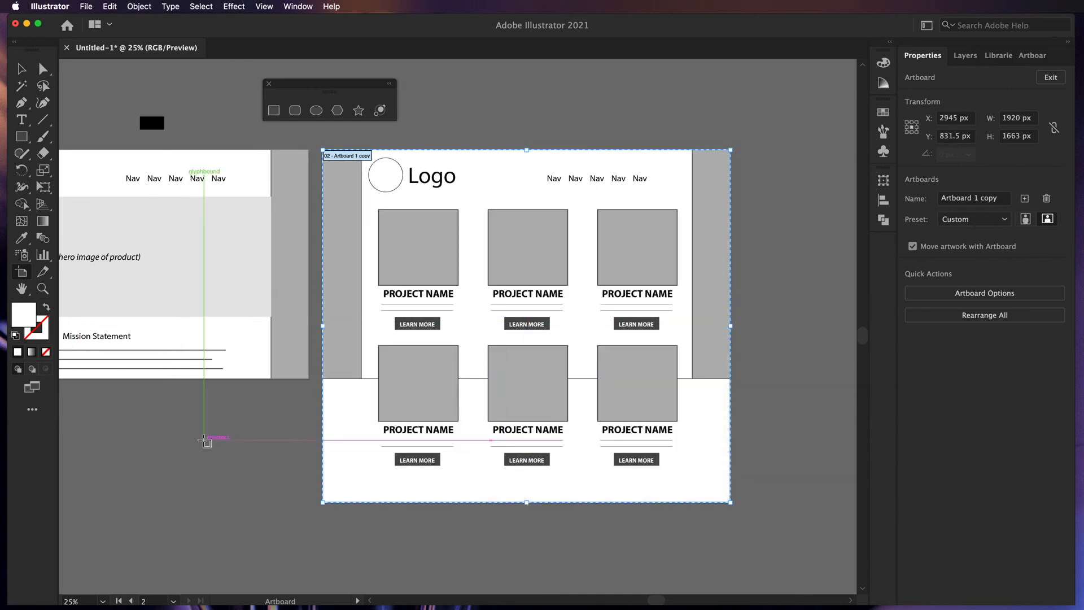
pyautogui.press('super+z')
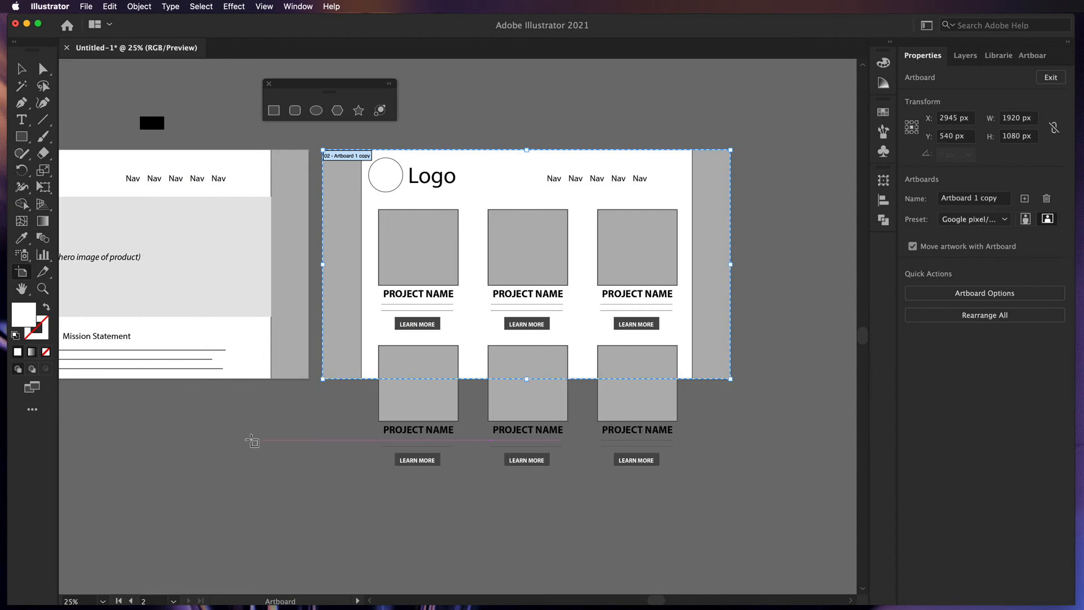
pyautogui.hscroll(-2, 252, 440)
pyautogui.hscroll(-5, 252, 440)
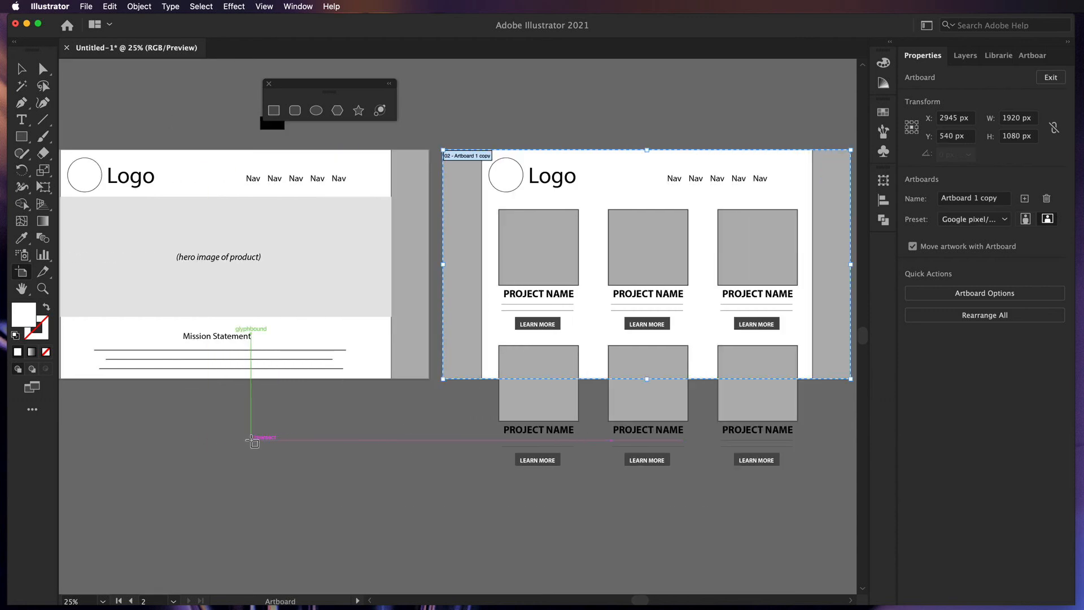
pyautogui.press('super+minus')
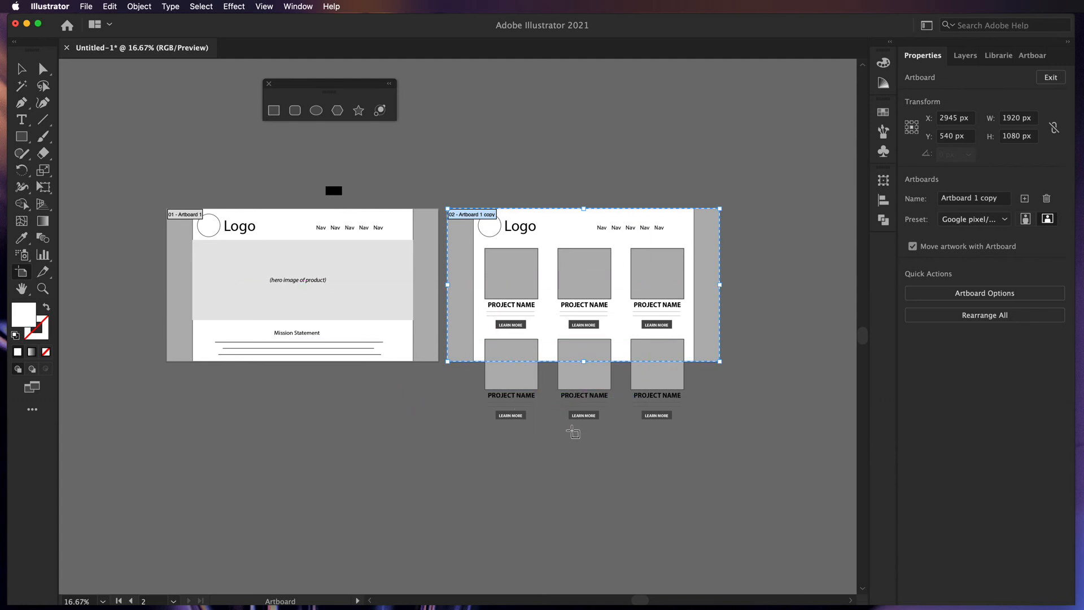
pyautogui.click(22, 71)
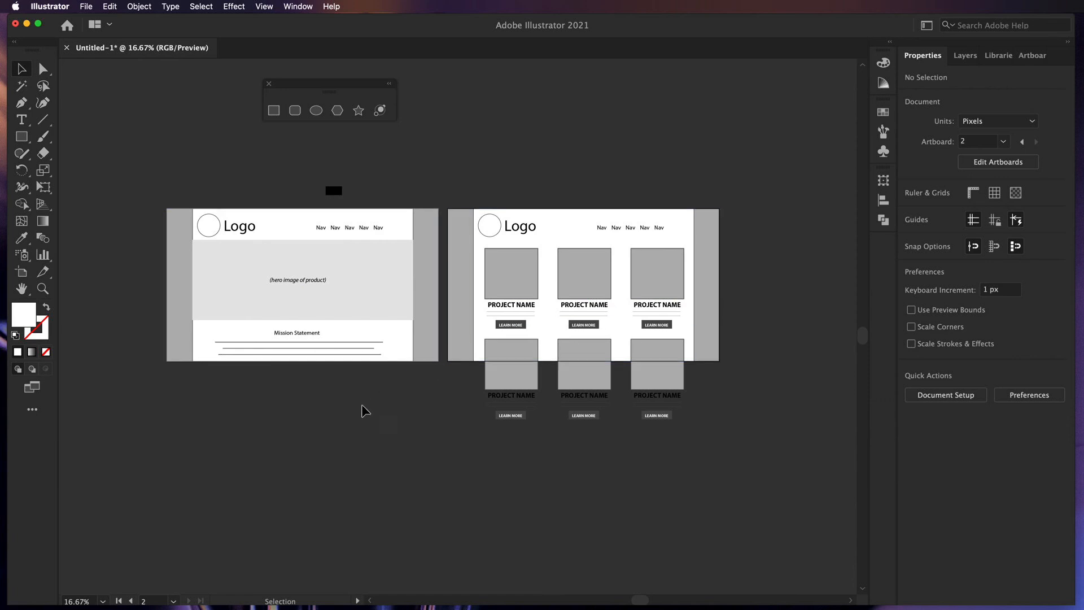
# - Duplicate the projects artboard as a third page to its right
pyautogui.moveTo(364, 401); pyautogui.dragTo(220, 231)
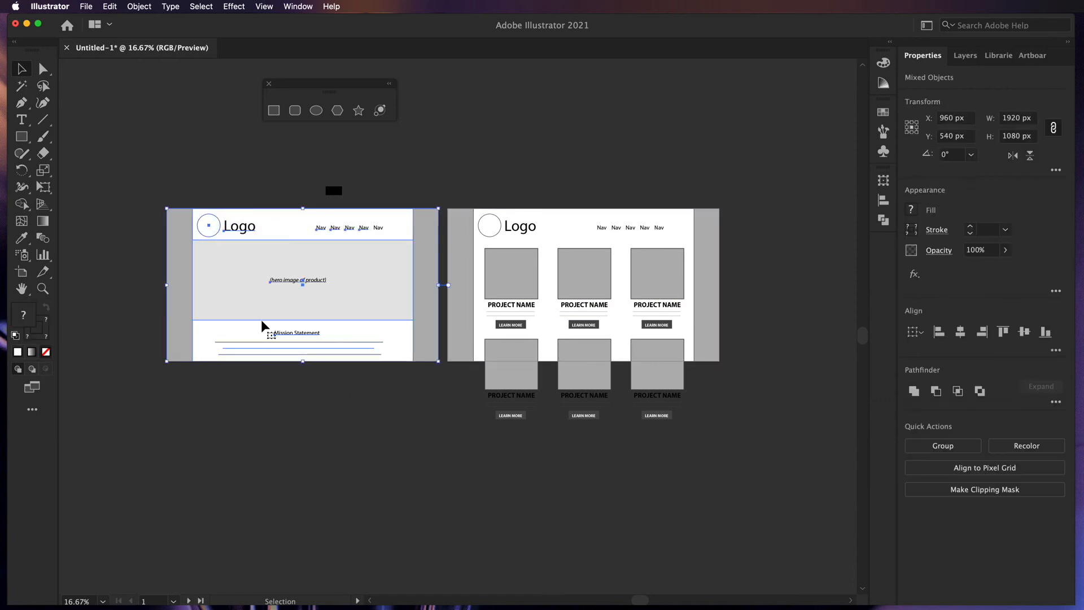
pyautogui.click(305, 461)
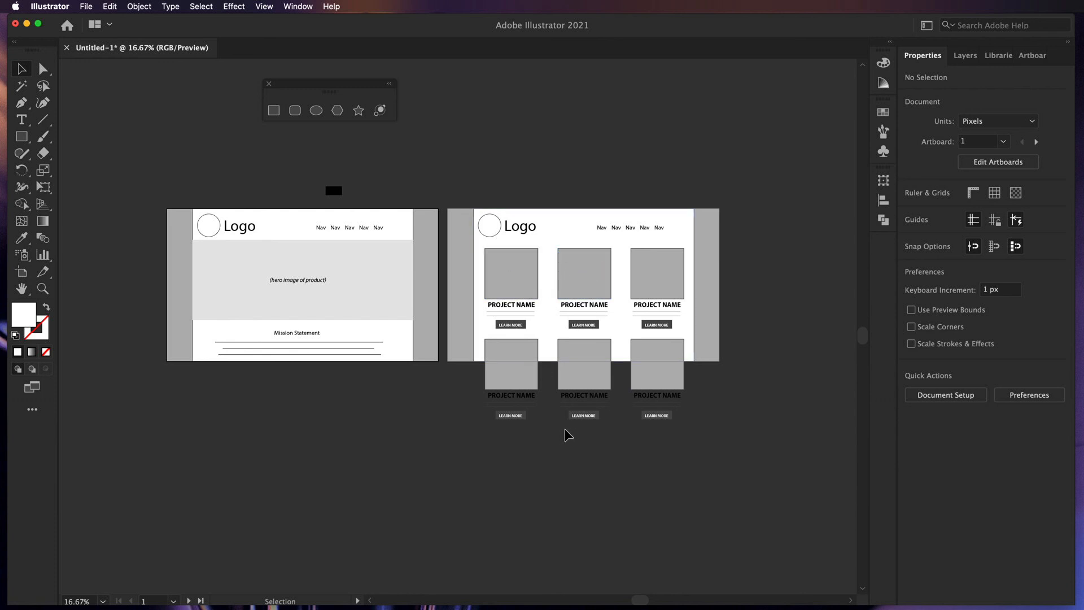
pyautogui.click(506, 275)
pyautogui.click(487, 564)
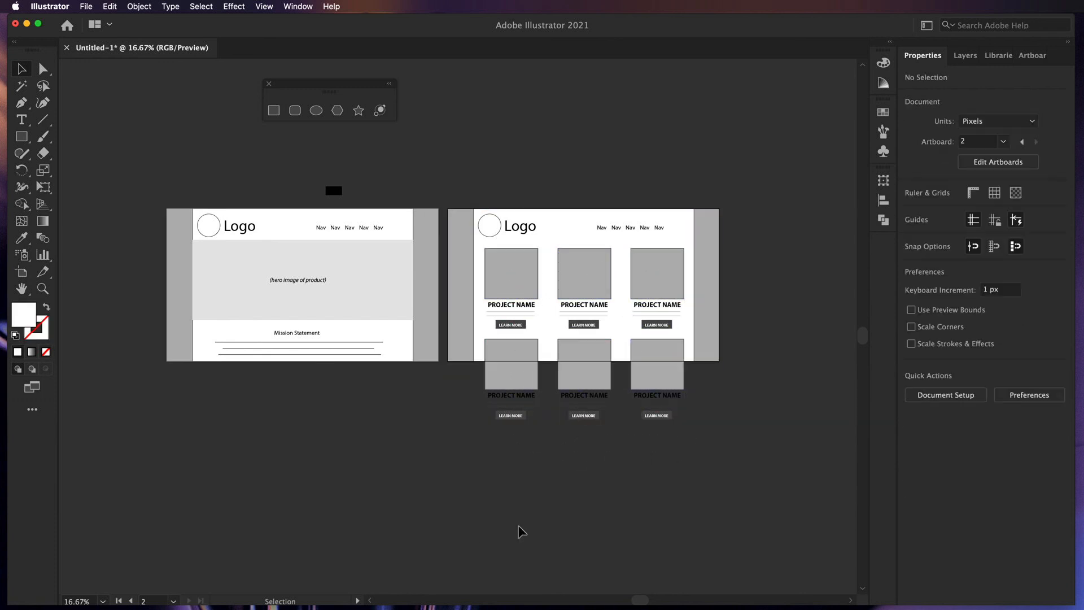
pyautogui.hscroll(5, 522, 531)
pyautogui.click(21, 274)
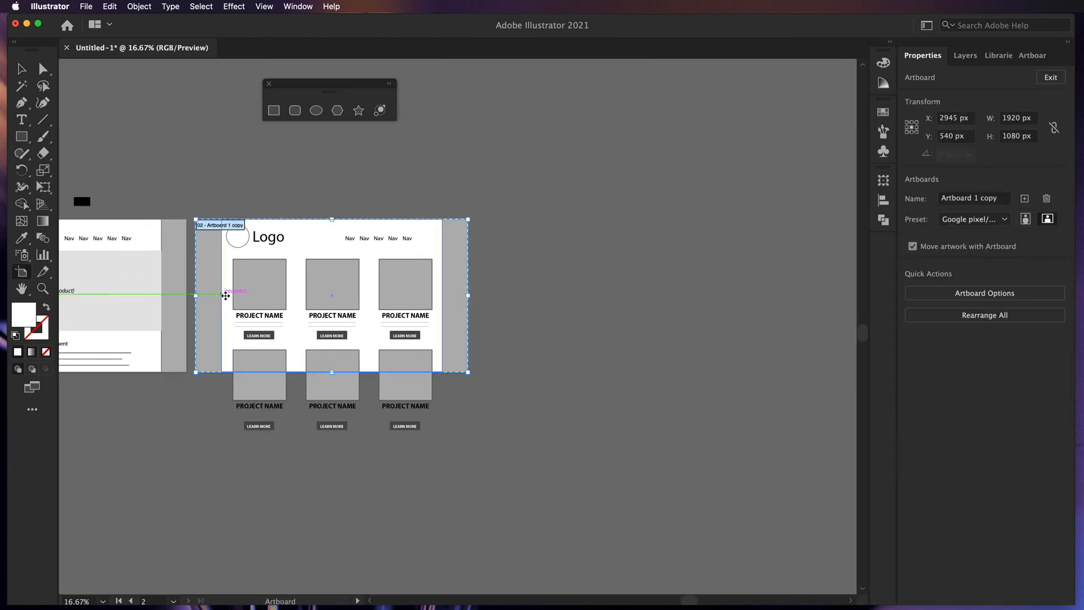
pyautogui.moveTo(216, 302); pyautogui.dragTo(508, 305)
pyautogui.click(28, 70)
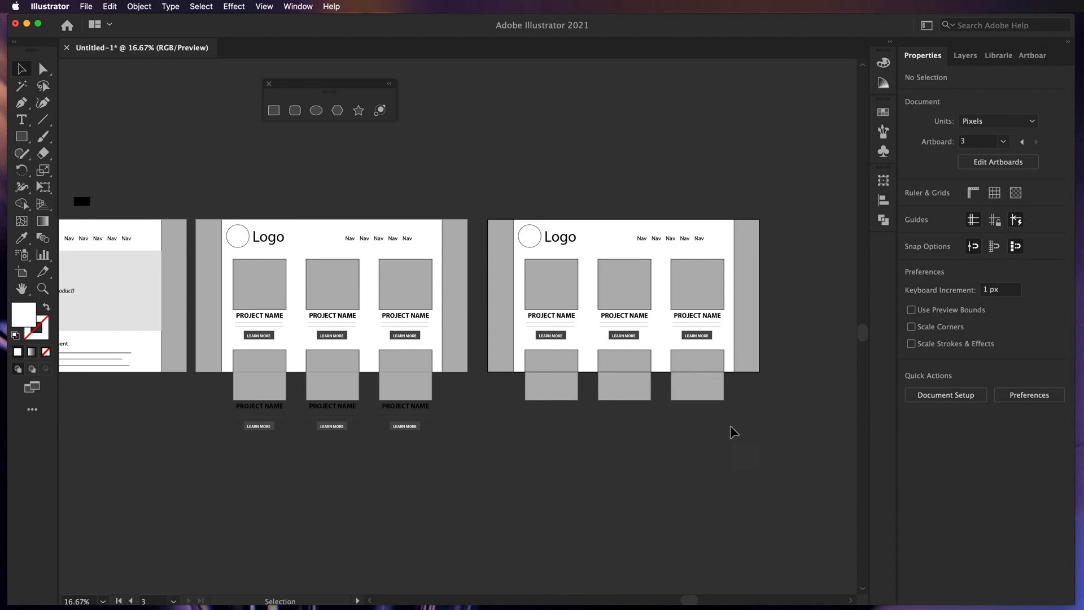
# - Delete the project cards and buttons from the third page, keeping its header
pyautogui.moveTo(728, 432); pyautogui.dragTo(522, 278)
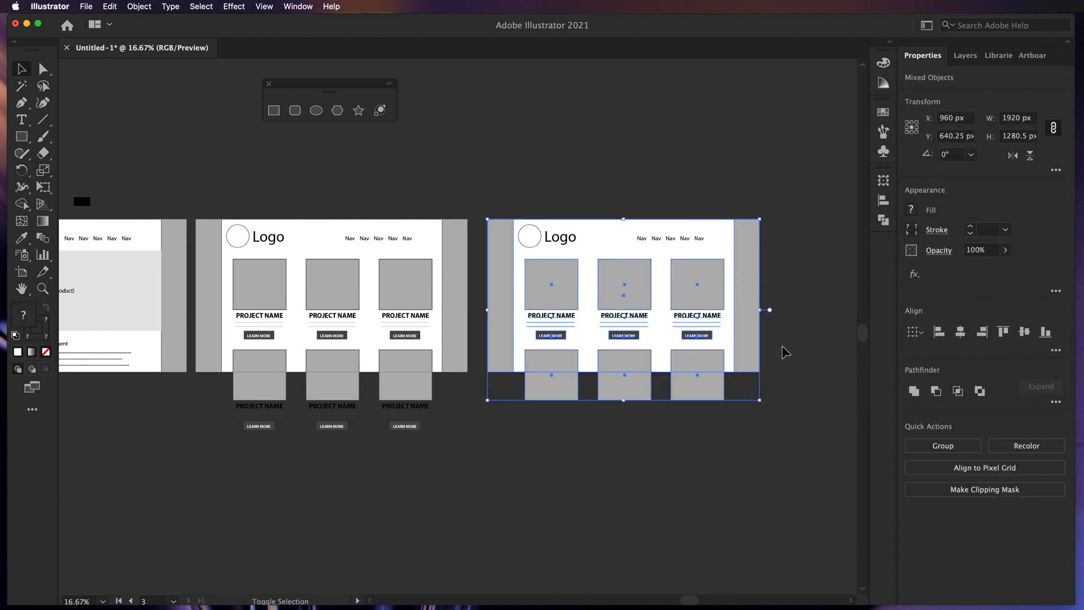
pyautogui.moveTo(778, 346); pyautogui.dragTo(731, 337)
pyautogui.press('Delete')
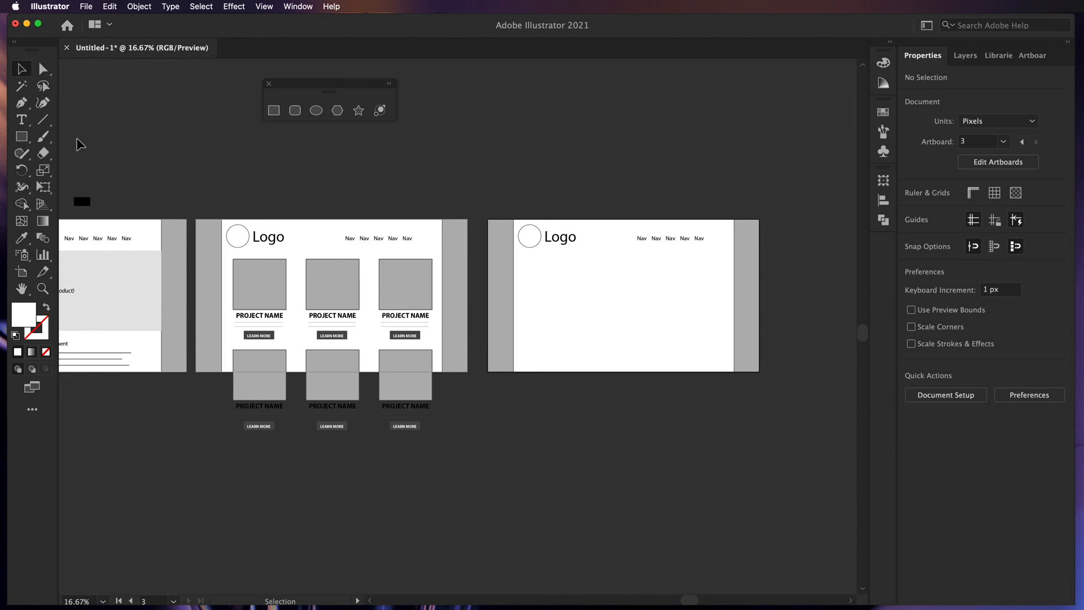
pyautogui.click(22, 121)
# - Type 'Heading' and move it below the Logo on the third artboard
pyautogui.click(380, 186)
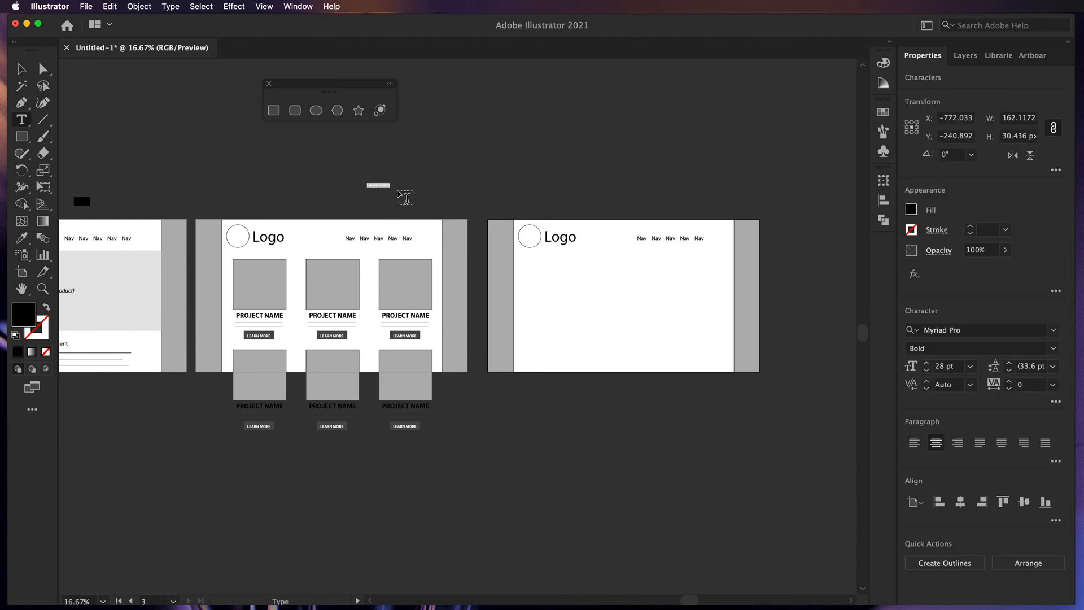
pyautogui.write('Heading')
pyautogui.click(21, 67)
pyautogui.moveTo(388, 186); pyautogui.dragTo(551, 281)
# - Set the Heading to Regular weight and reduce it to 61 pt
pyautogui.click(1053, 348)
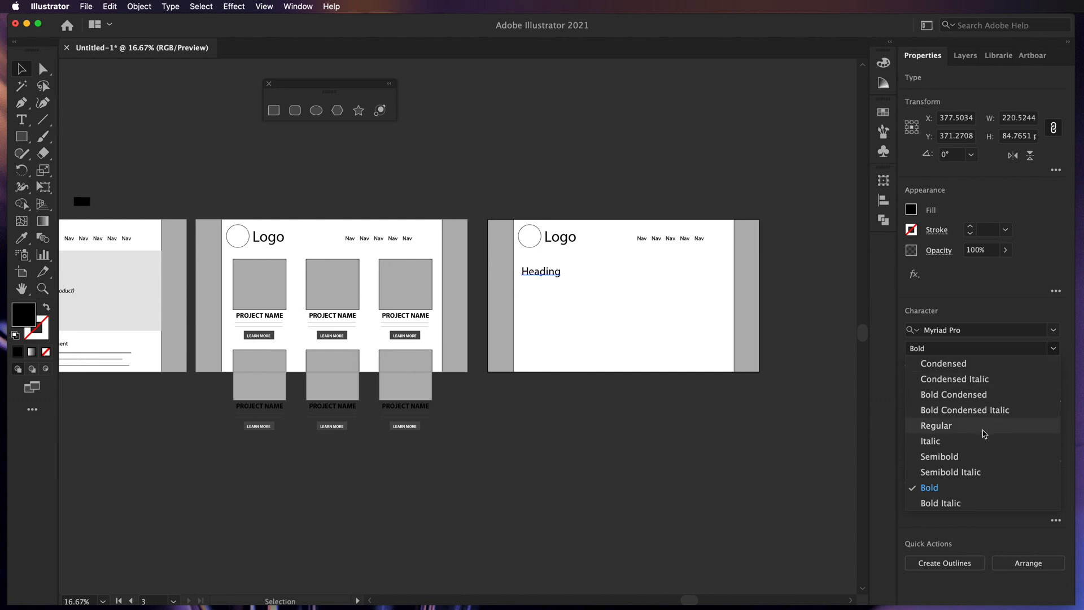
pyautogui.click(977, 432)
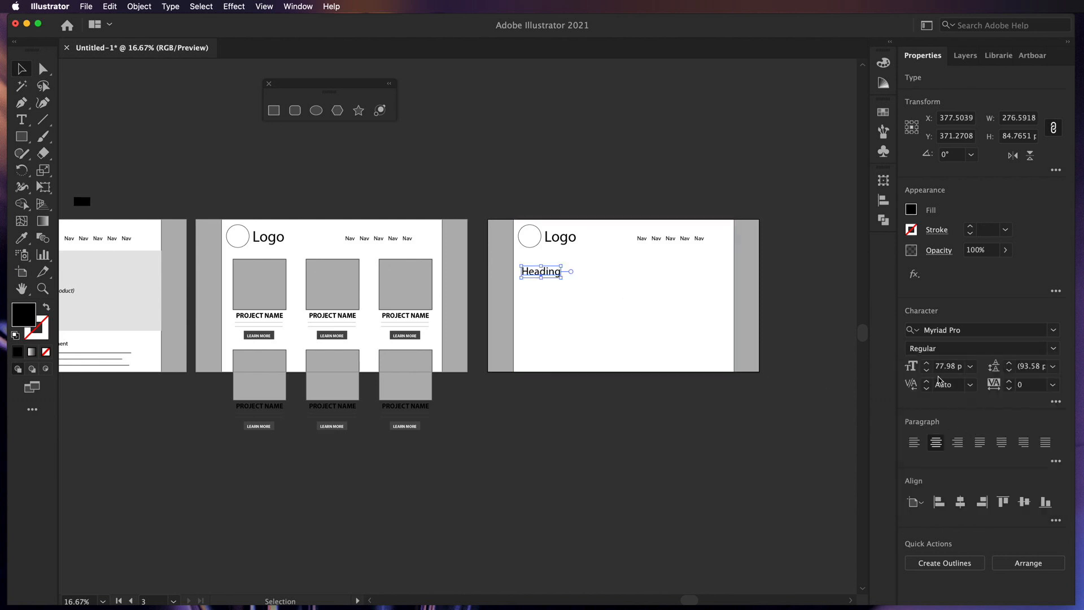
pyautogui.click(926, 371)
pyautogui.click(927, 372)
pyautogui.click(927, 371)
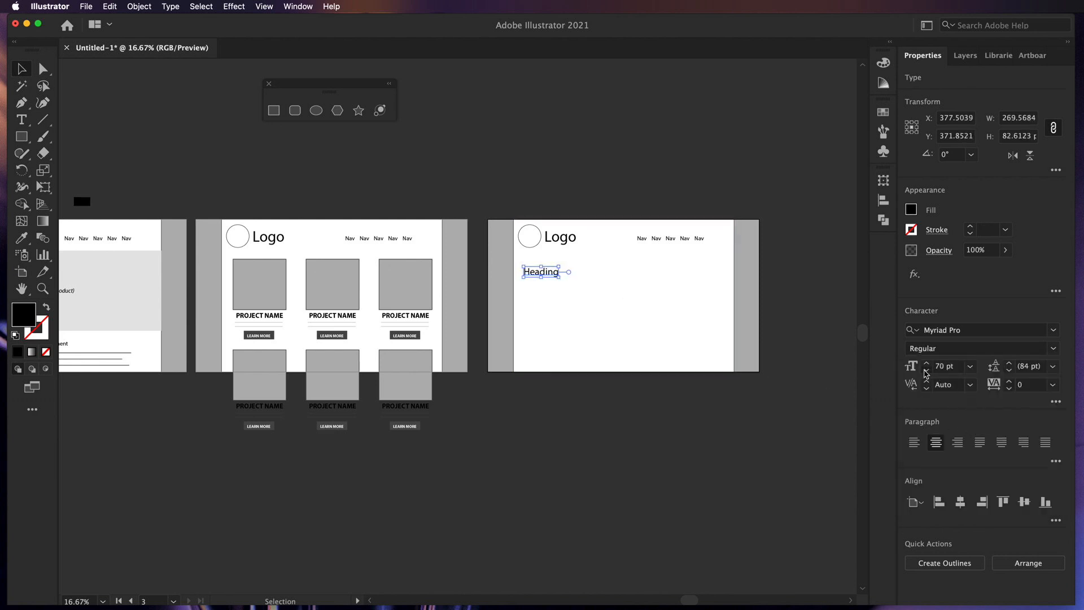
pyautogui.click(926, 371)
pyautogui.click(926, 371)
pyautogui.click(926, 371)
pyautogui.click(927, 372)
pyautogui.click(926, 371)
pyautogui.click(927, 371)
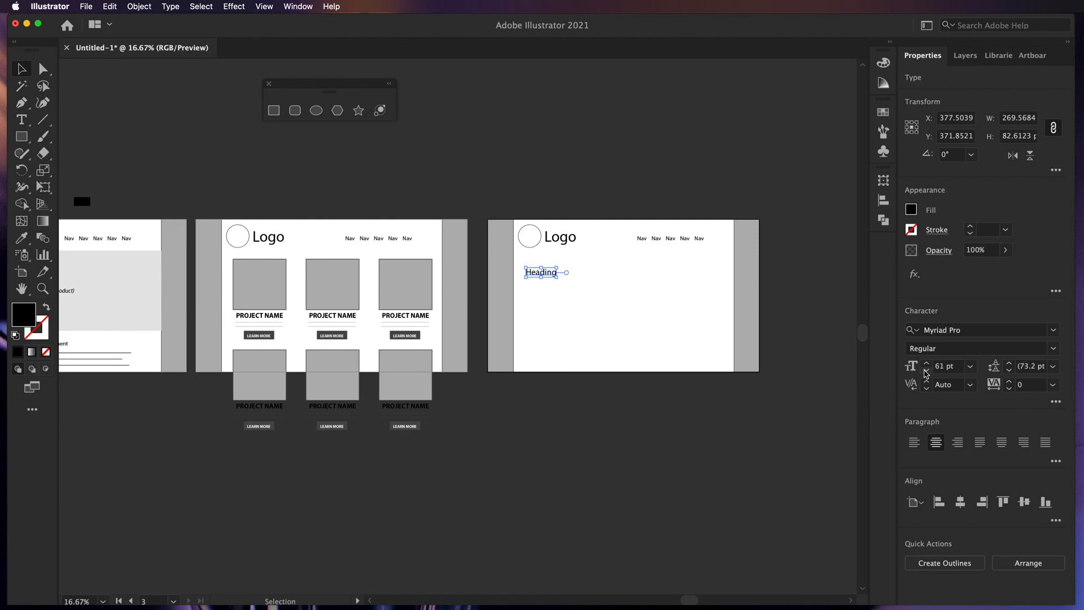
pyautogui.click(926, 371)
pyautogui.click(926, 372)
pyautogui.click(655, 444)
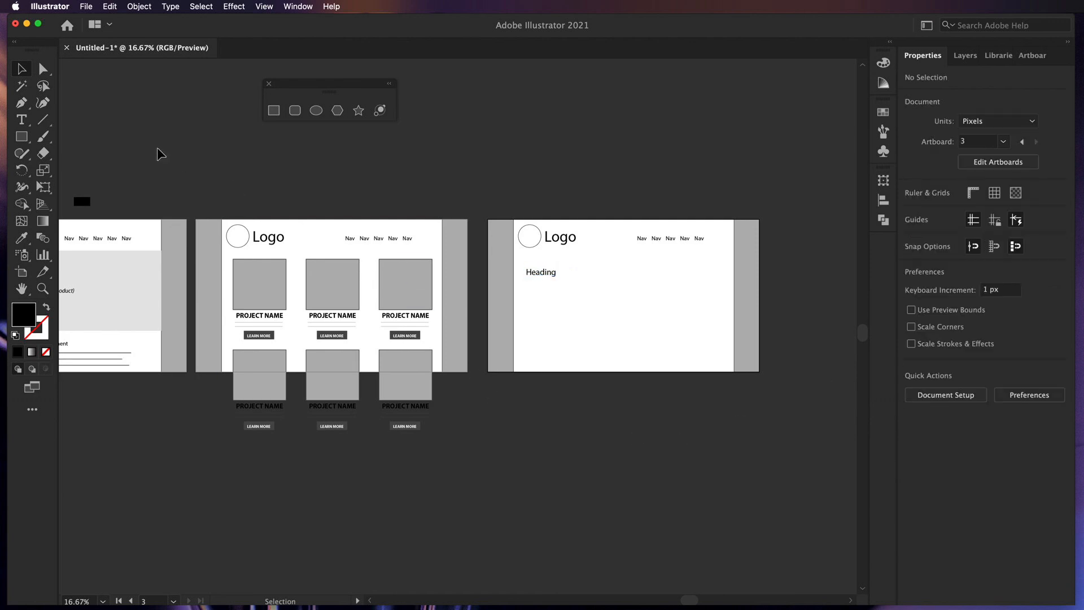
pyautogui.click(43, 119)
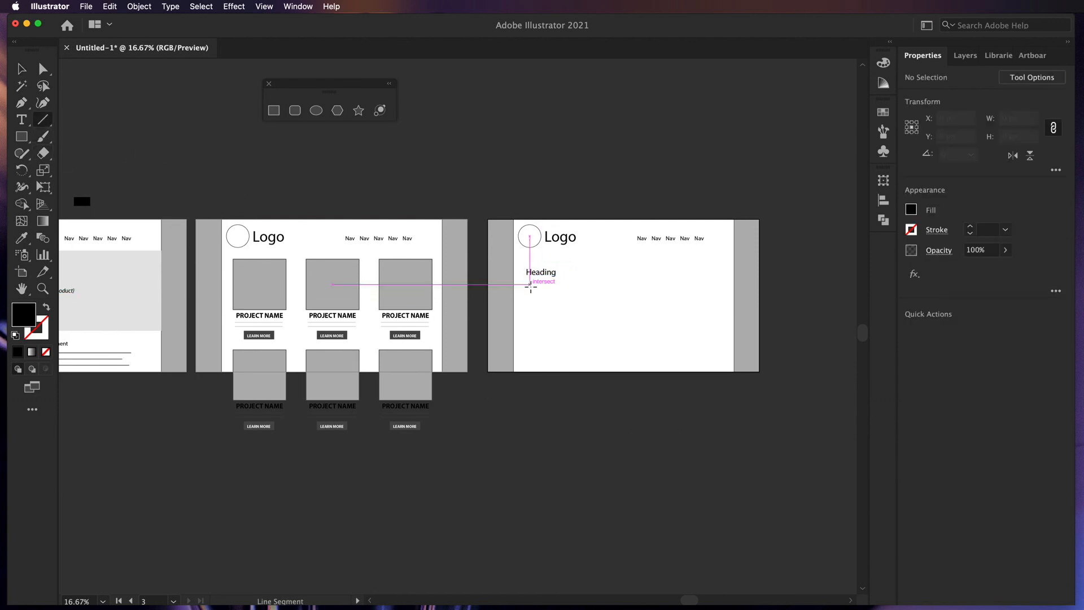
# - Draw a horizontal line under the Heading and give it a 3 pt stroke
pyautogui.moveTo(528, 284); pyautogui.dragTo(657, 284)
pyautogui.click(971, 226)
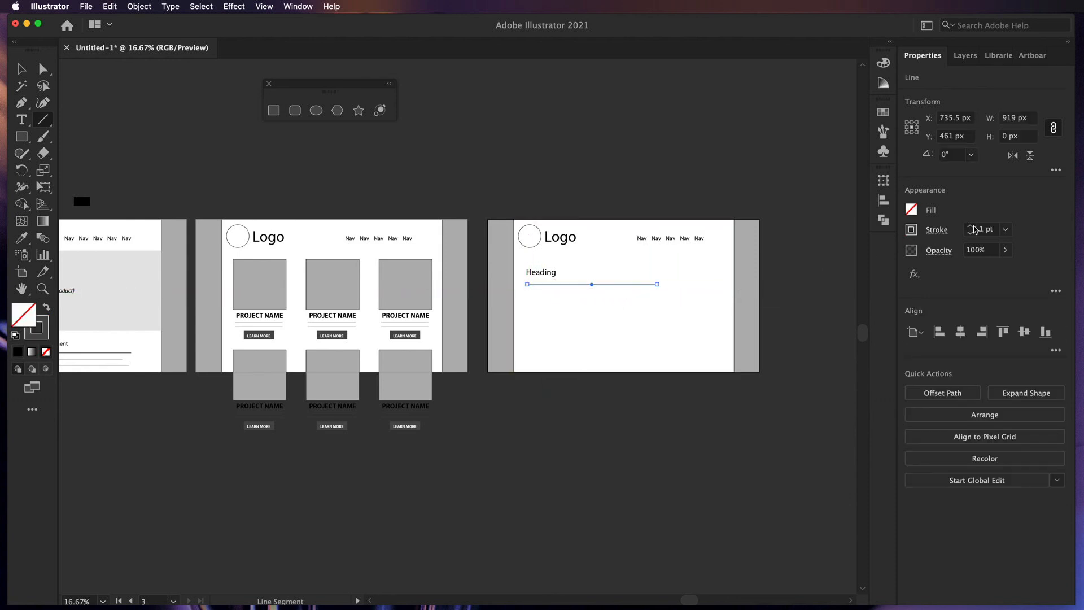
pyautogui.click(971, 226)
pyautogui.click(971, 226)
pyautogui.press('v')
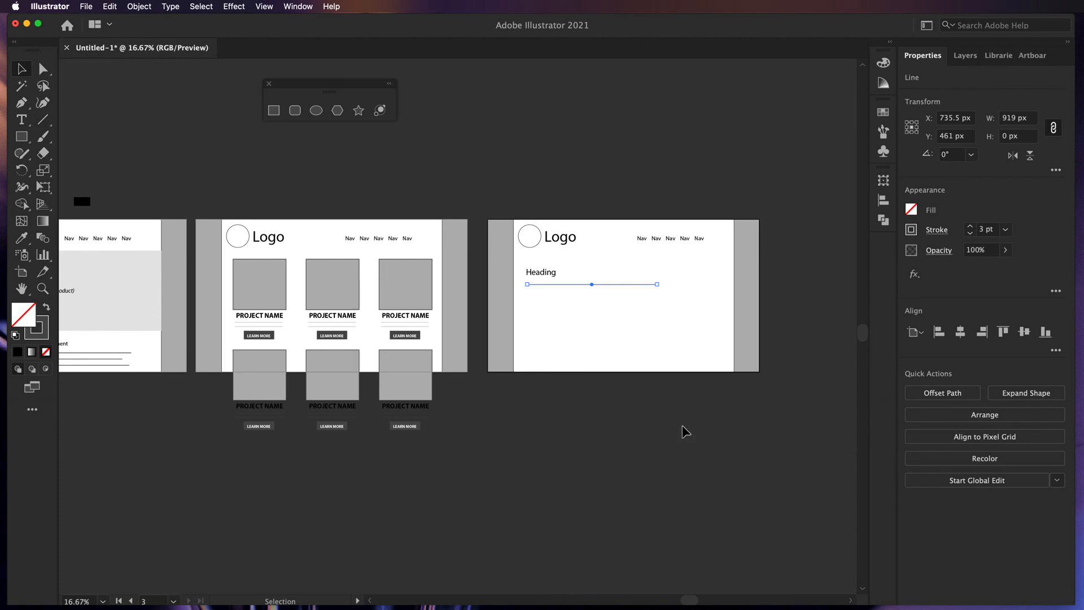
pyautogui.press('super+equal')
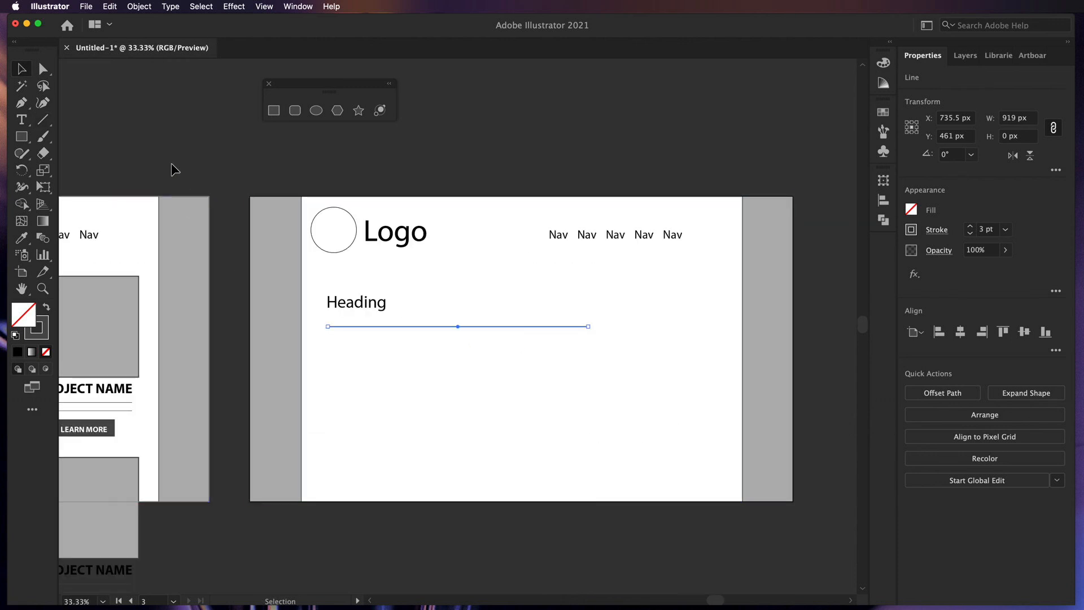
# - Duplicate the line into four evenly spaced rules and copy the Heading below them
pyautogui.click(171, 163)
pyautogui.click(409, 327)
pyautogui.moveTo(408, 327); pyautogui.dragTo(410, 339)
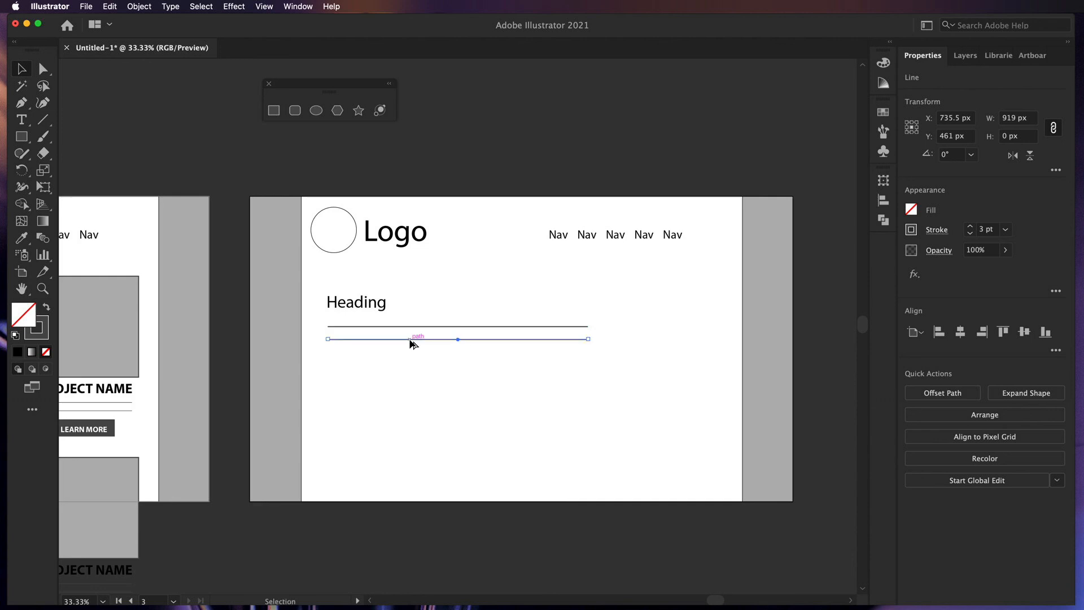
pyautogui.press('super+d')
pyautogui.press('super+d')
pyautogui.click(444, 497)
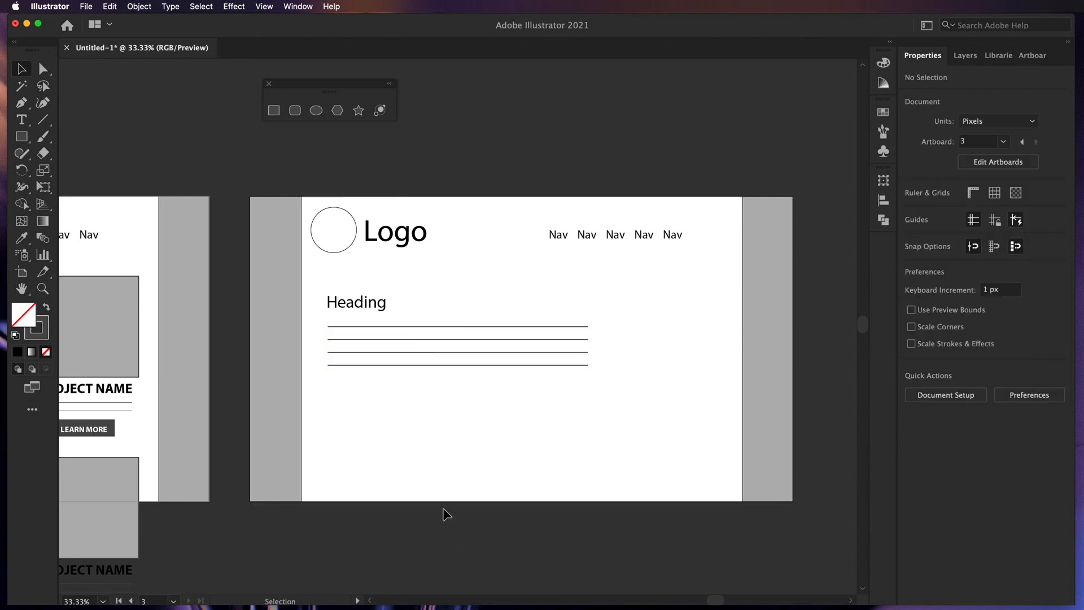
pyautogui.moveTo(355, 300); pyautogui.dragTo(363, 395)
# - Change the copied heading to 'Subheading' at 48 pt, aligned with the lines' left edge
pyautogui.doubleClick(361, 390)
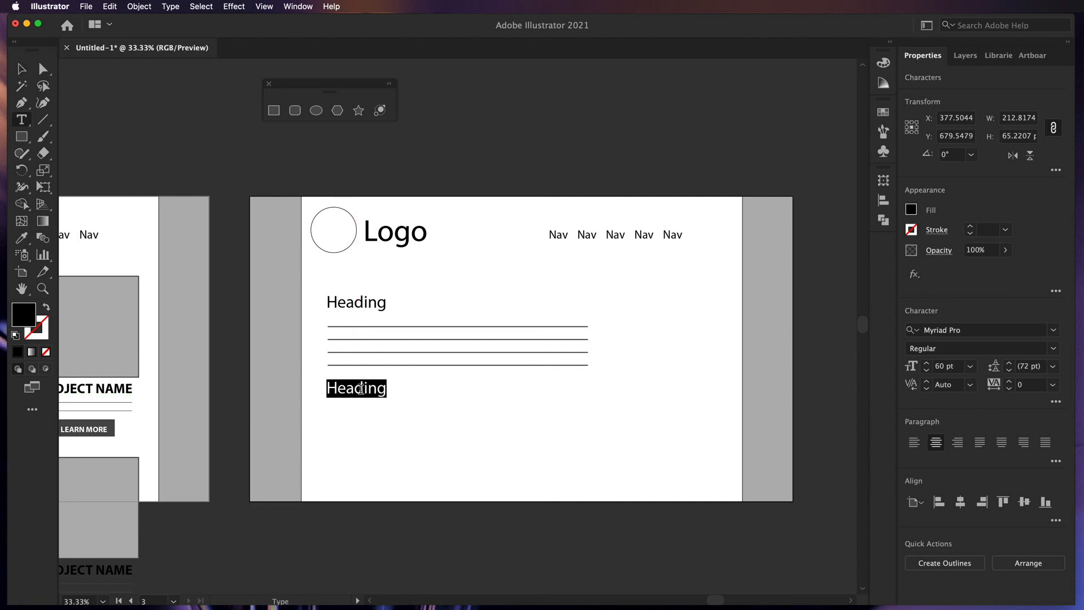
pyautogui.write('Subheading')
pyautogui.doubleClick(360, 389)
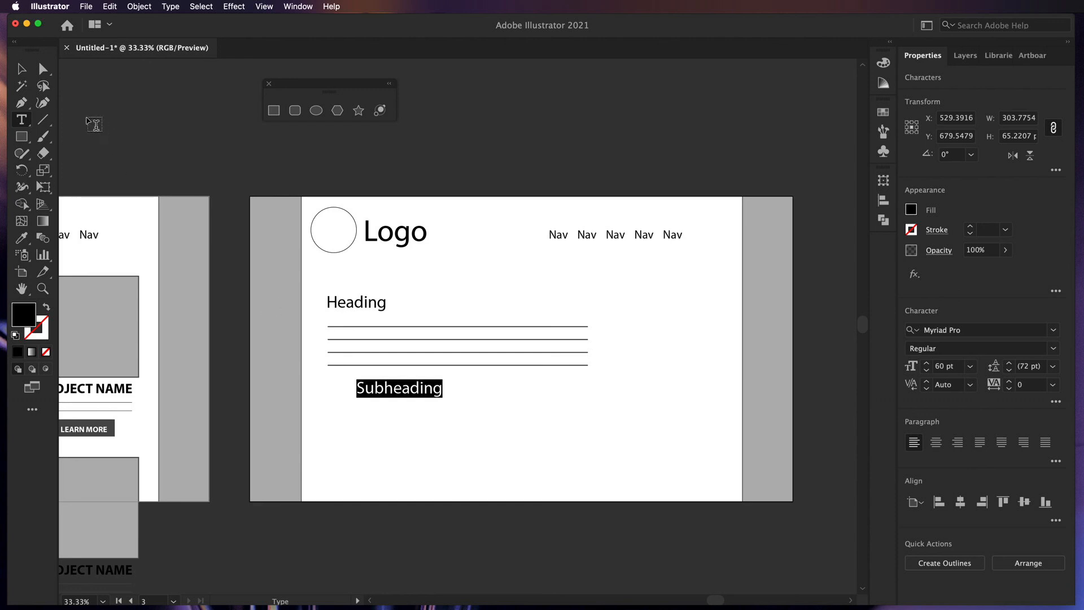
pyautogui.click(22, 68)
pyautogui.moveTo(375, 393); pyautogui.dragTo(350, 388)
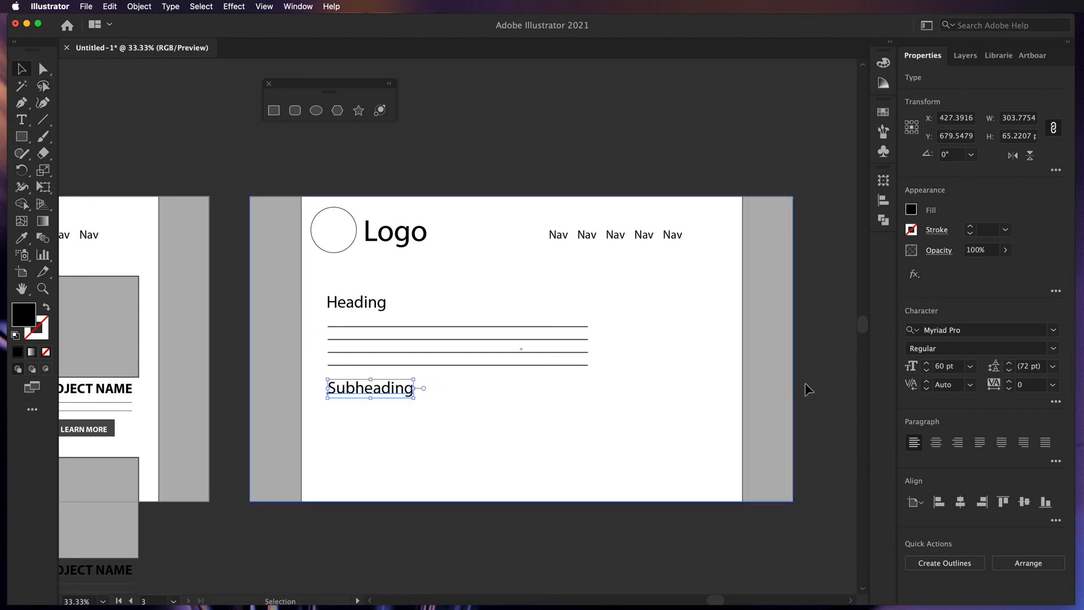
pyautogui.click(970, 366)
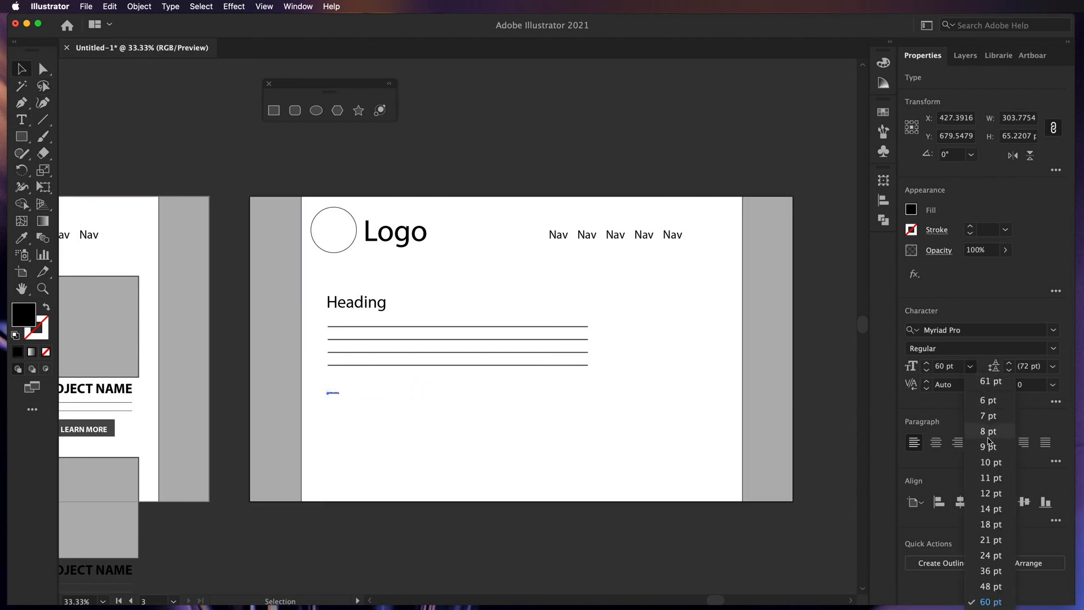
pyautogui.click(994, 586)
# - Copy the four 3 pt lines to just below the Subheading
pyautogui.click(396, 352)
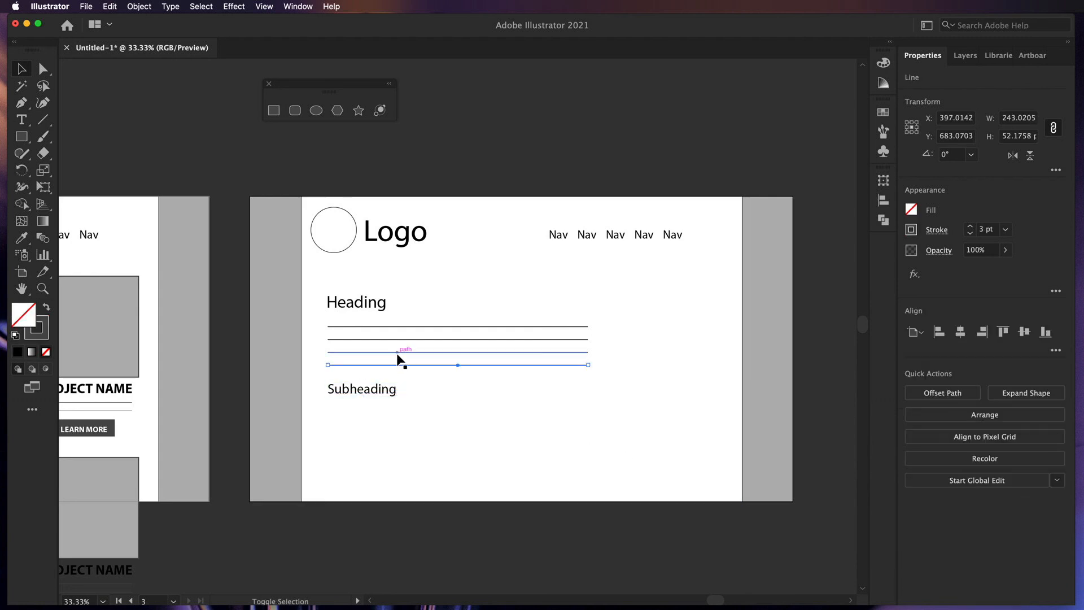
pyautogui.keyDown('shift'); pyautogui.click(396, 339); pyautogui.keyUp('shift')
pyautogui.keyDown('shift'); pyautogui.click(397, 326); pyautogui.keyUp('shift')
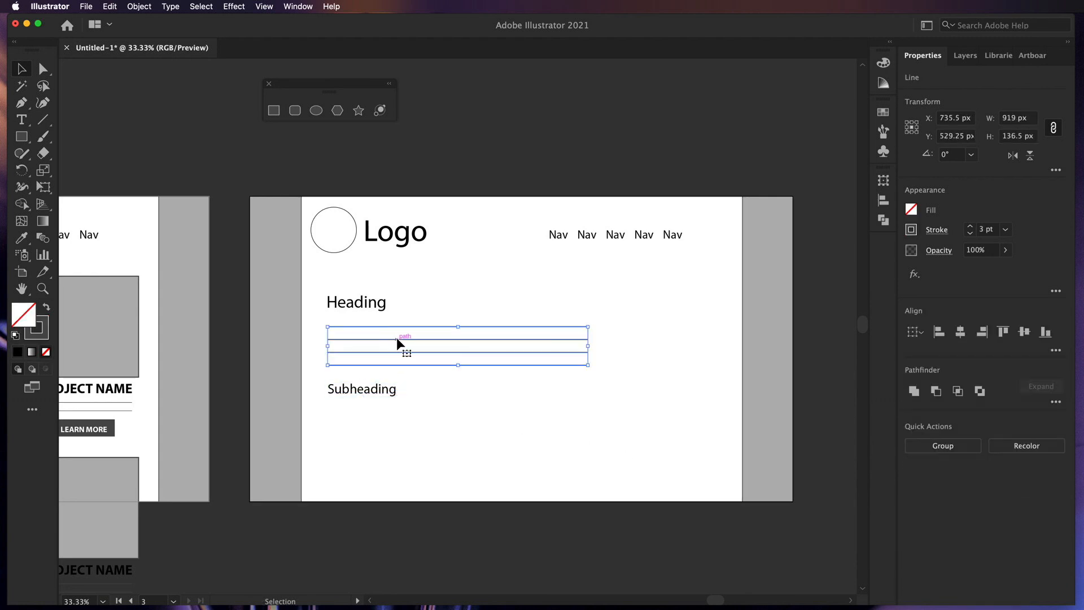
pyautogui.moveTo(397, 339); pyautogui.dragTo(395, 421)
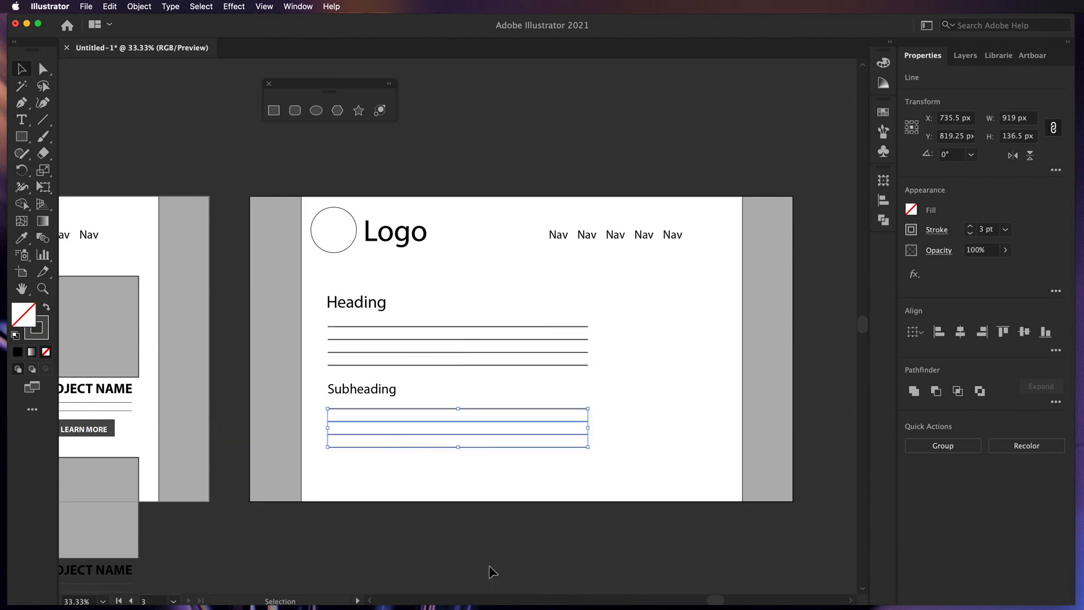
pyautogui.click(498, 574)
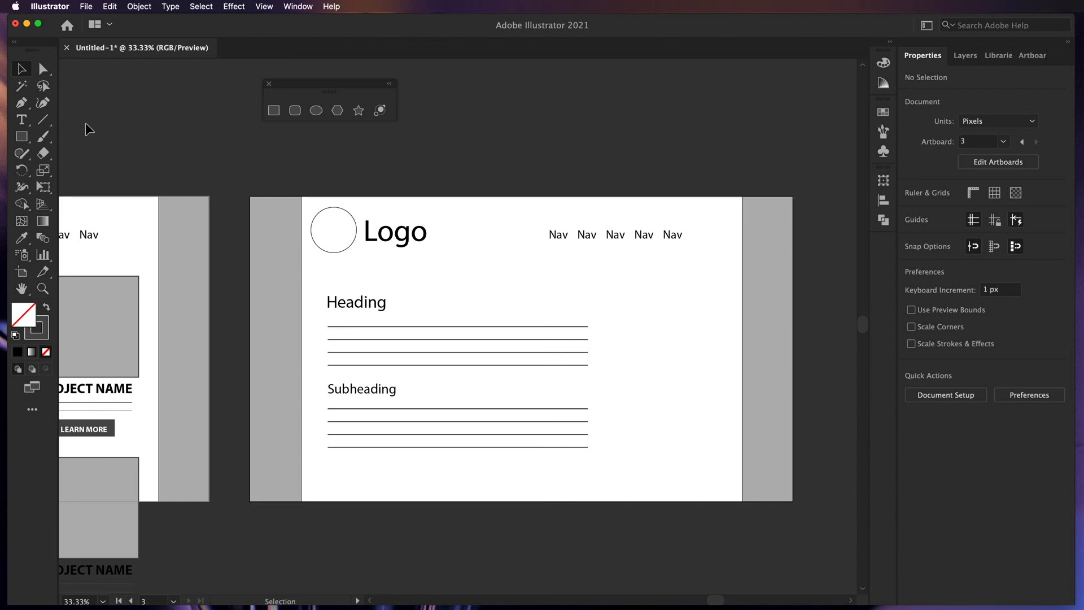
# - Draw a tall 441 × 734 px box on the page's right, then zoom out to all three pages
pyautogui.click(22, 136)
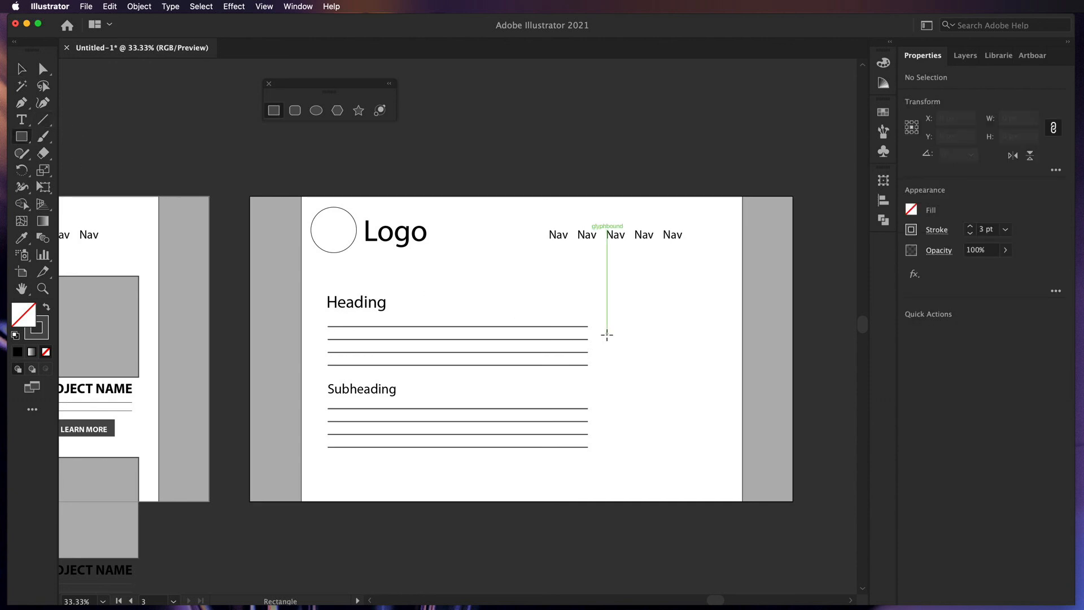
pyautogui.moveTo(603, 284); pyautogui.dragTo(728, 492)
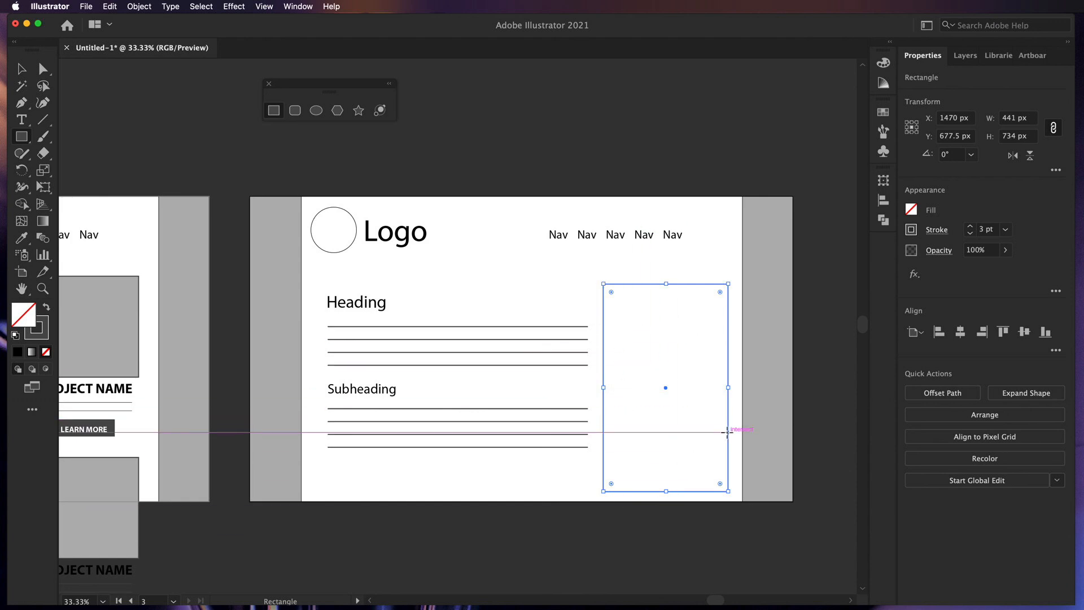
pyautogui.press('super+minus')
pyautogui.press('super+minus')
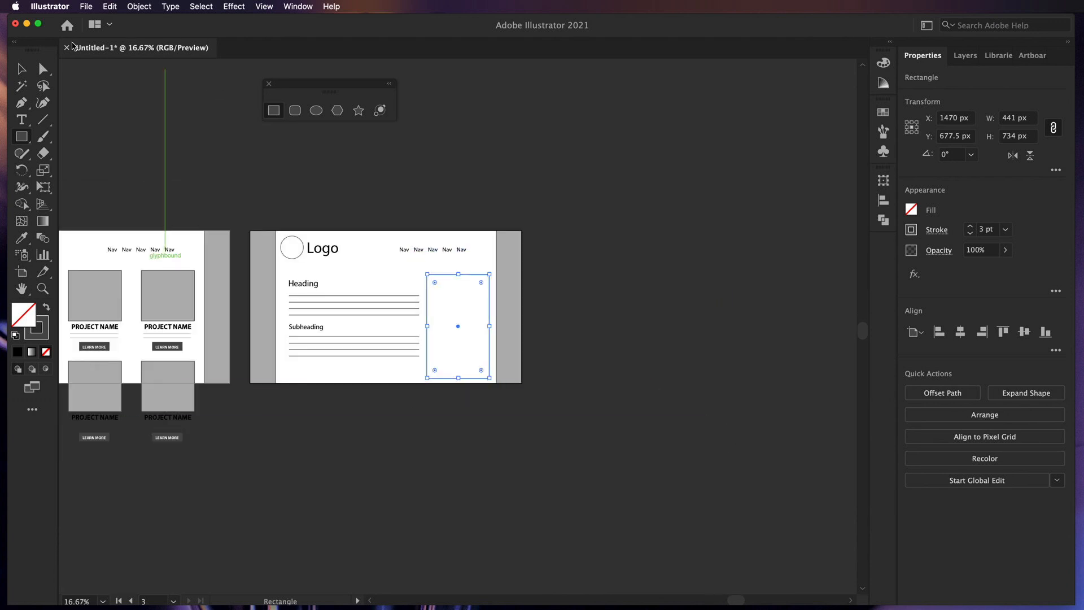
pyautogui.press('v')
pyautogui.click(144, 159)
pyautogui.moveTo(149, 166); pyautogui.dragTo(482, 195)
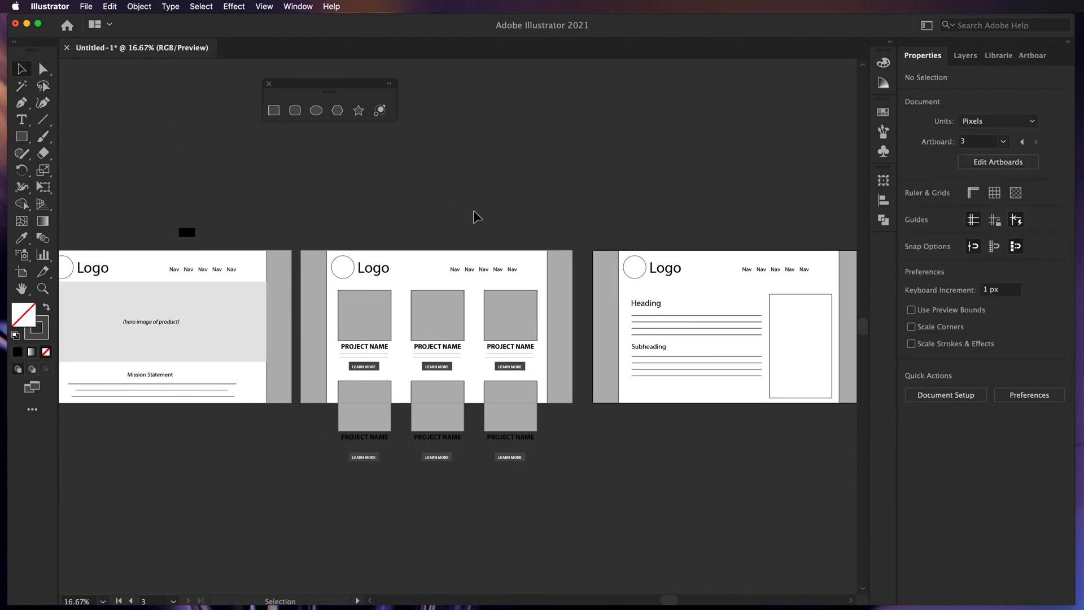